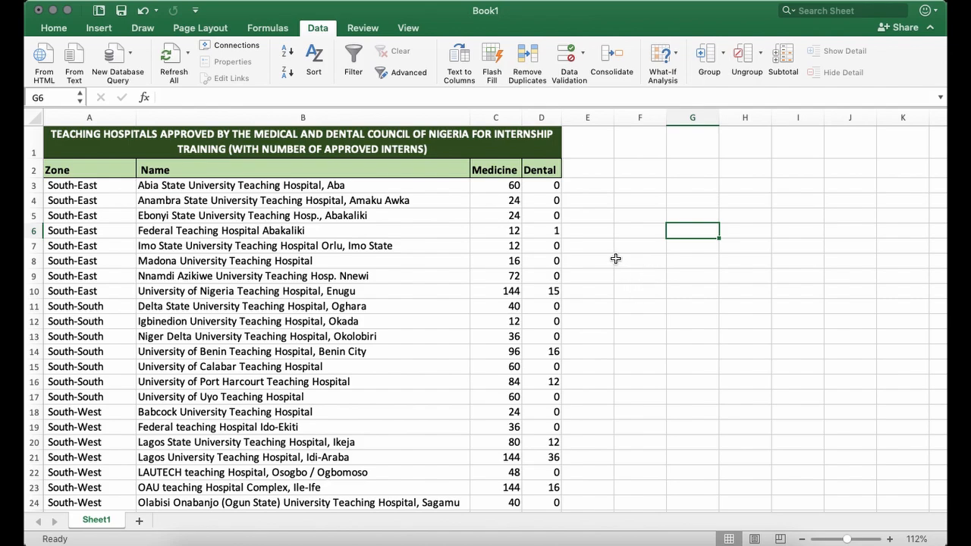
Look over the teaching hospitals table, from its title and header row down to the last record.
{"action": "left_click", "coordinate": [581, 140]}
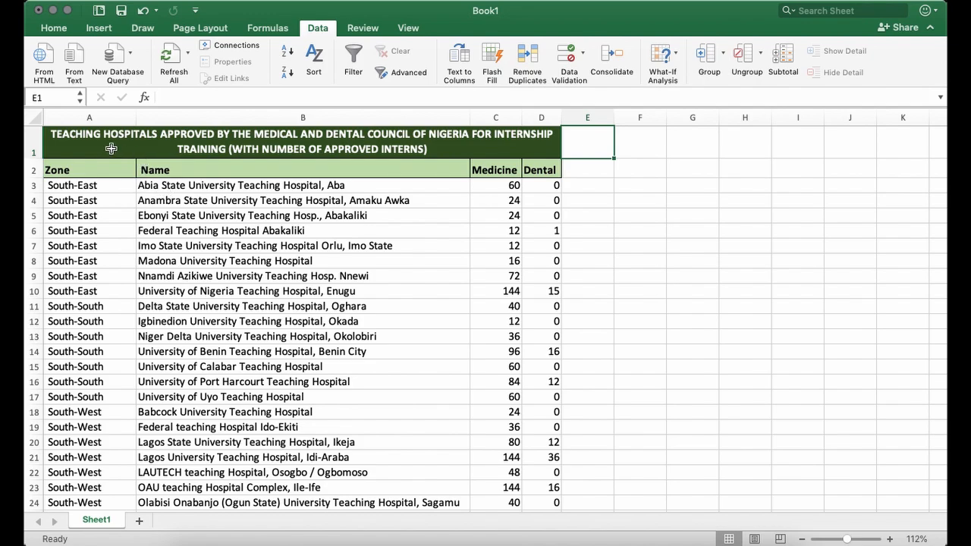
{"action": "left_click_drag", "start_coordinate": [82, 154], "coordinate": [550, 457]}
{"action": "left_click", "coordinate": [575, 294]}
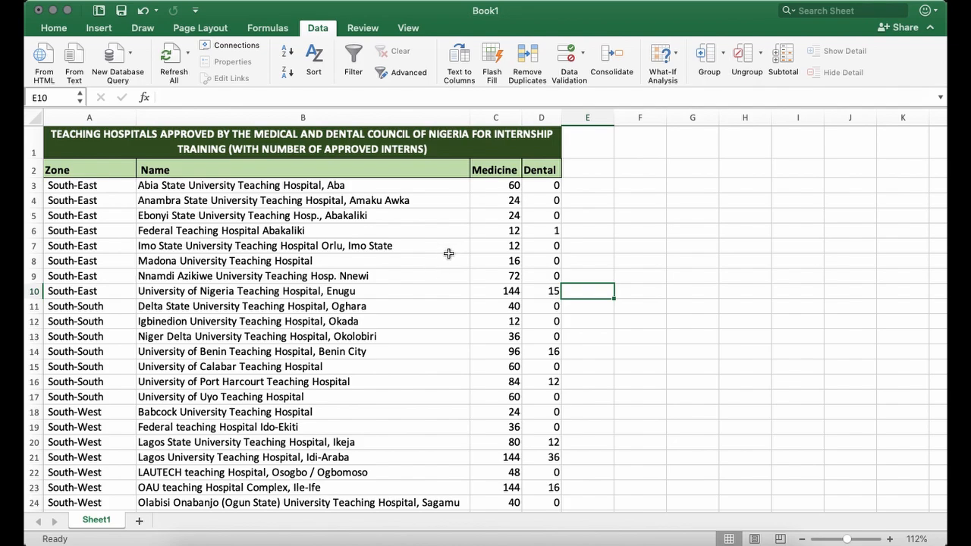
{"action": "left_click", "coordinate": [89, 143]}
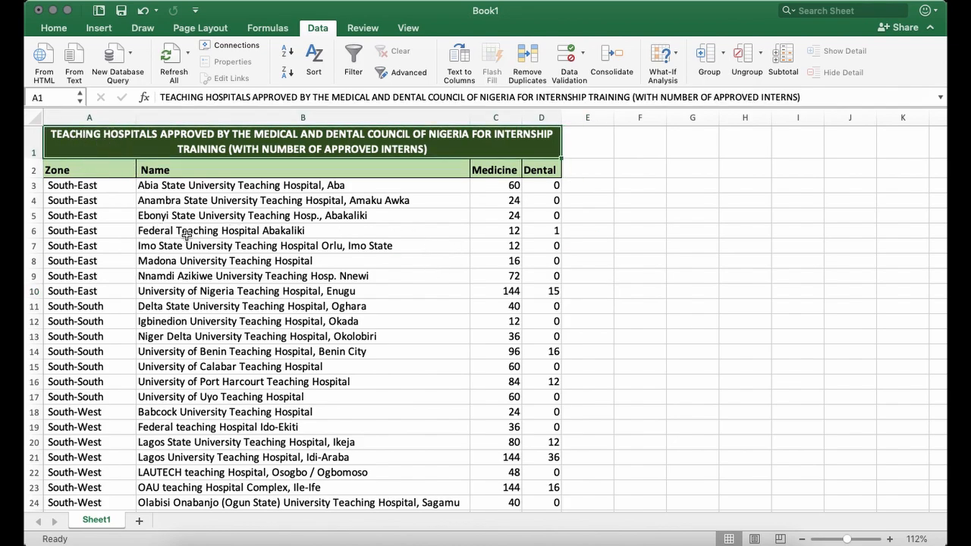
{"action": "left_click", "coordinate": [105, 191]}
{"action": "scroll", "coordinate": [217, 311], "scroll_direction": "down", "scroll_amount": 10}
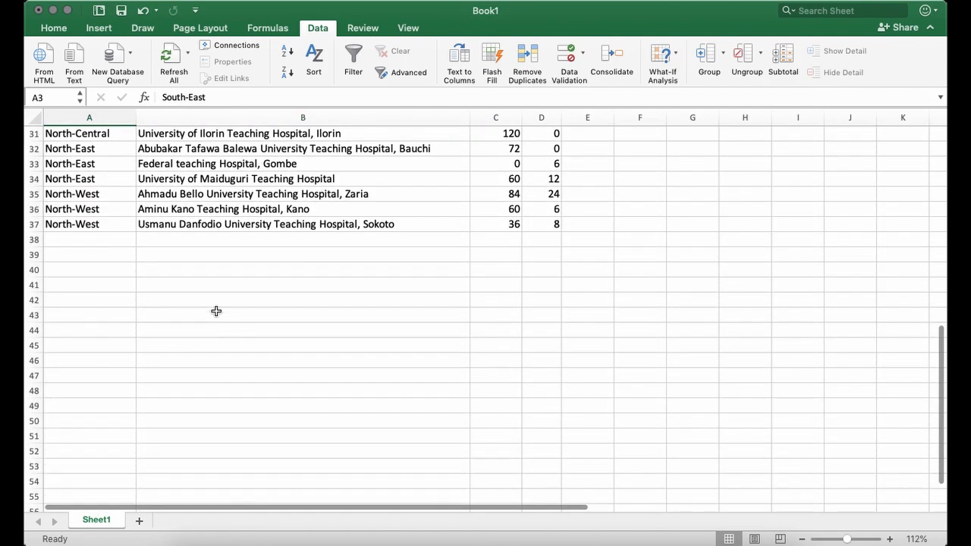
{"action": "scroll", "coordinate": [216, 311], "scroll_direction": "up", "scroll_amount": 10}
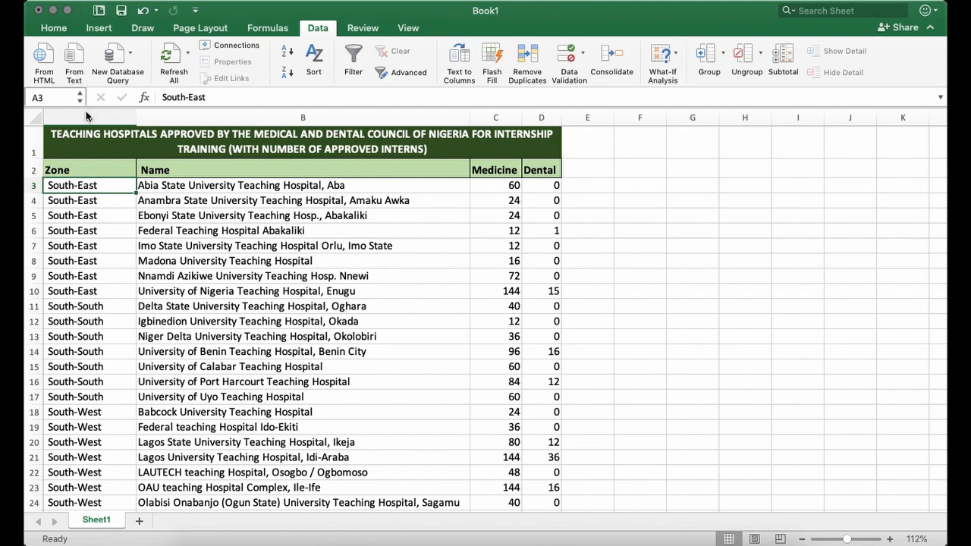
{"action": "left_click", "coordinate": [55, 29]}
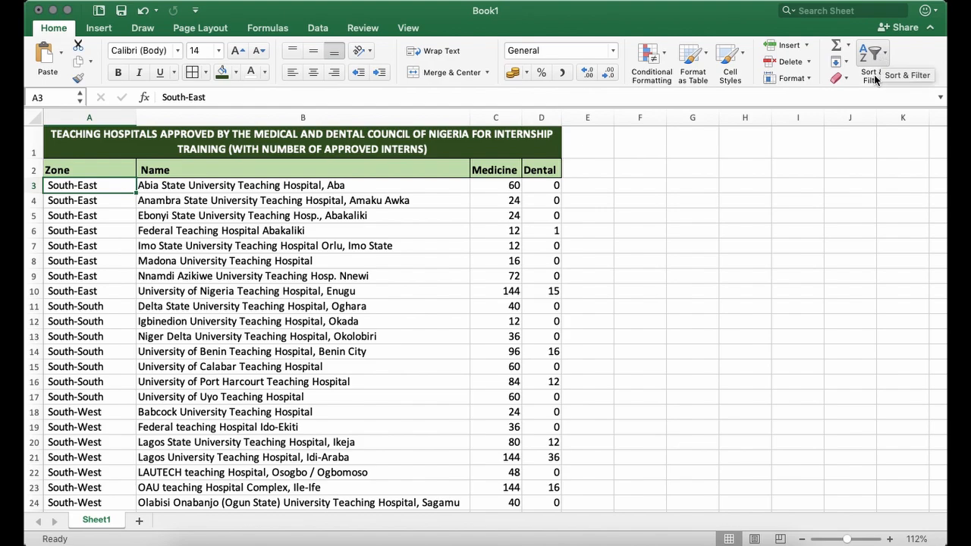
{"action": "left_click", "coordinate": [319, 30]}
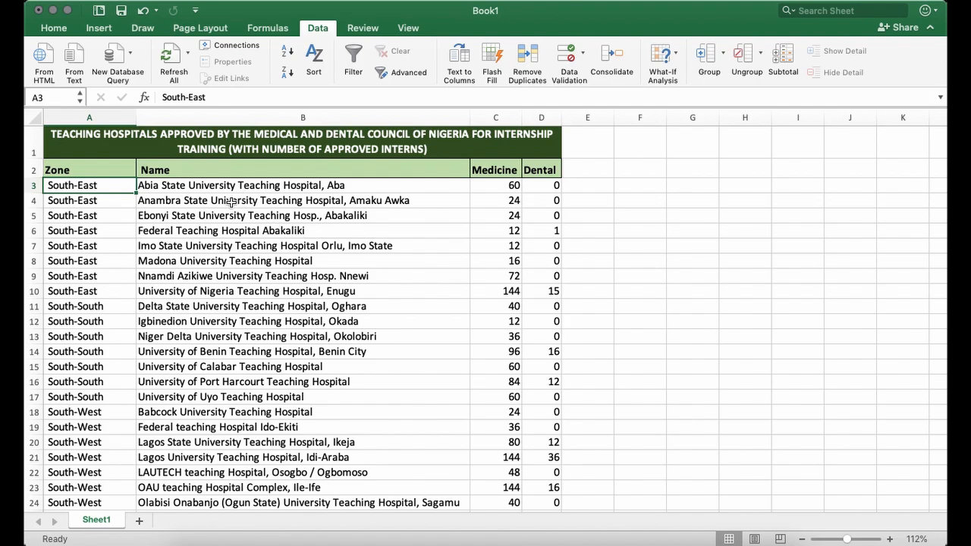
Start a custom sort on range A2:D37, treating the first row of the list as headers.
{"action": "left_click_drag", "start_coordinate": [93, 168], "coordinate": [540, 468]}
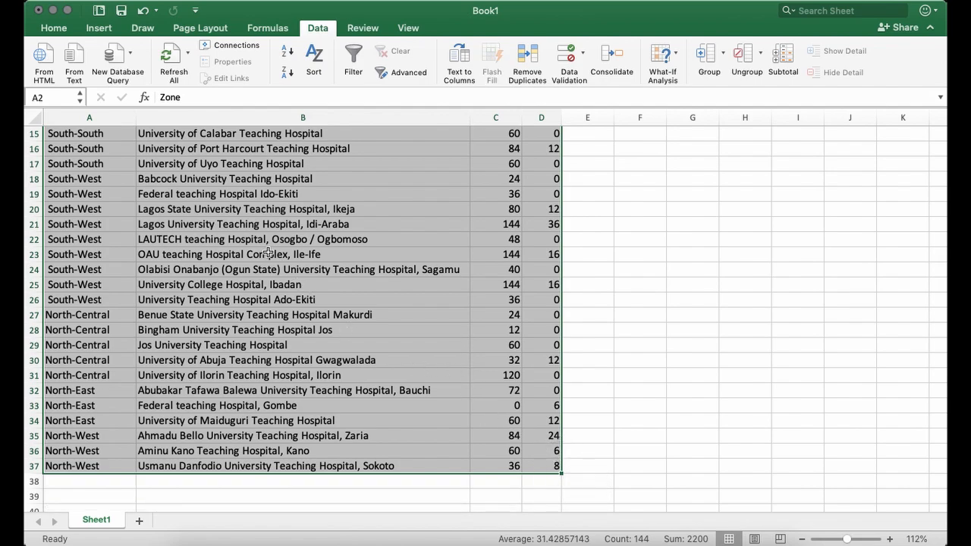
{"action": "scroll", "coordinate": [94, 334], "scroll_direction": "up", "scroll_amount": 5}
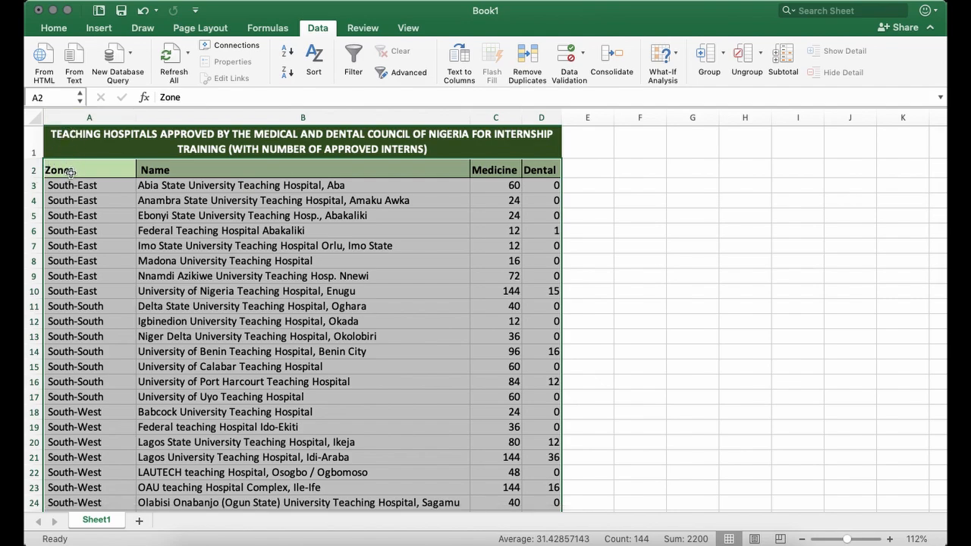
{"action": "scroll", "coordinate": [481, 386], "scroll_direction": "down", "scroll_amount": 10}
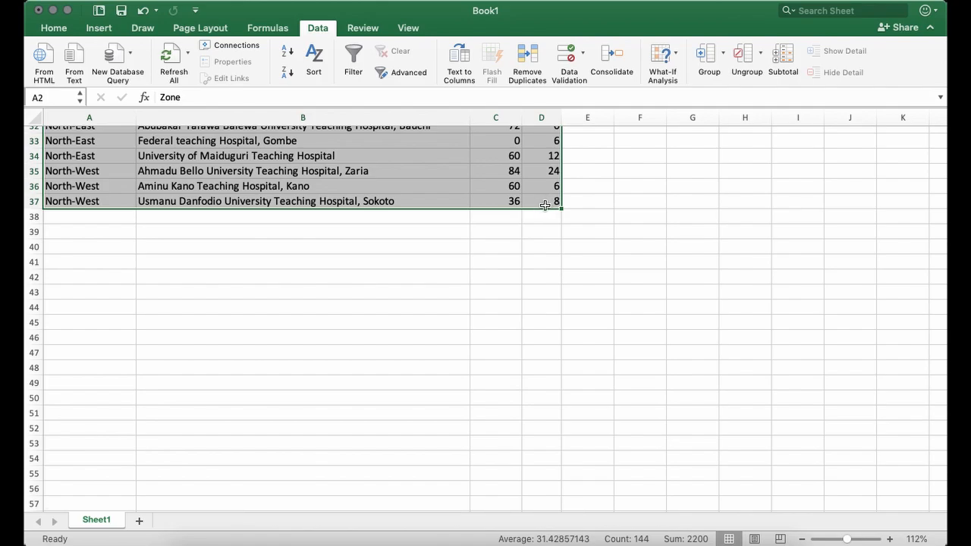
{"action": "scroll", "coordinate": [543, 207], "scroll_direction": "up", "scroll_amount": 10}
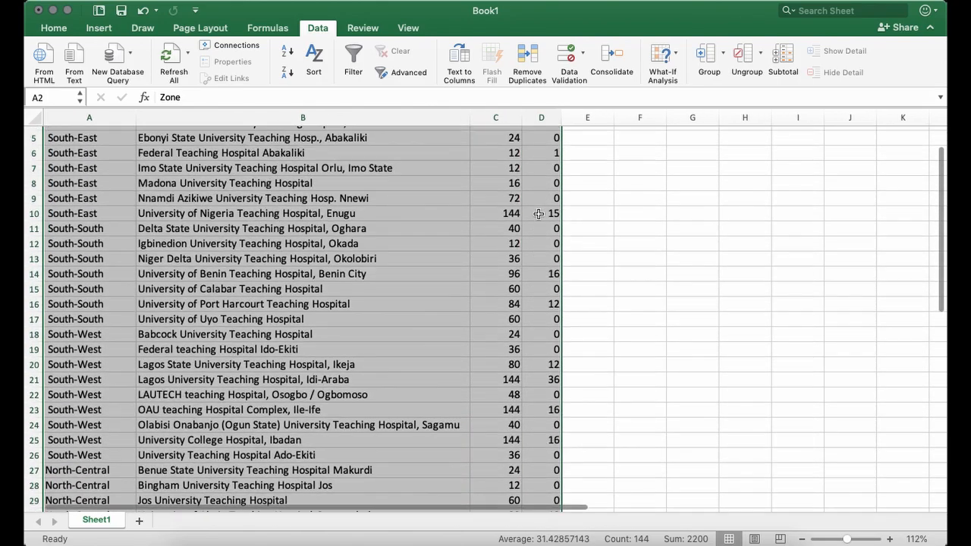
{"action": "scroll", "coordinate": [539, 213], "scroll_direction": "up", "scroll_amount": 2}
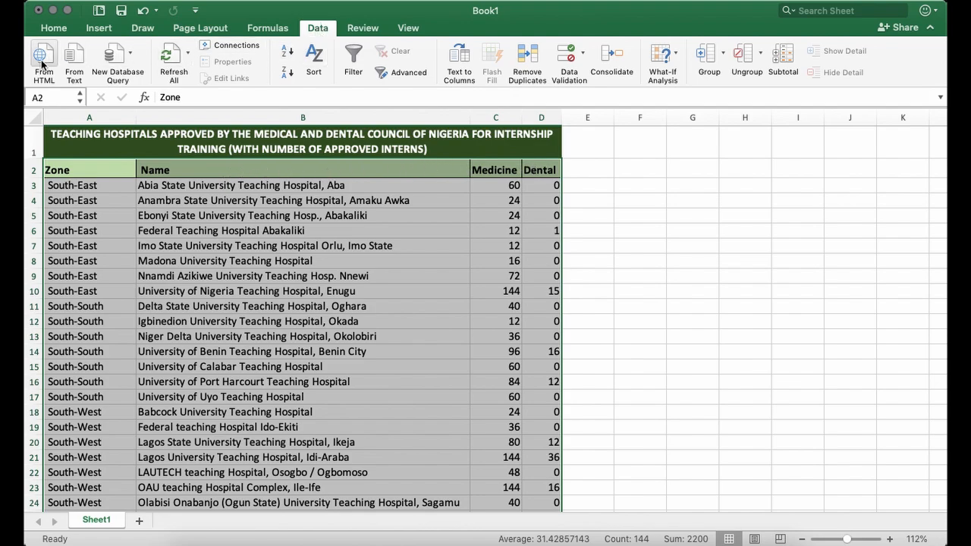
{"action": "left_click", "coordinate": [312, 58]}
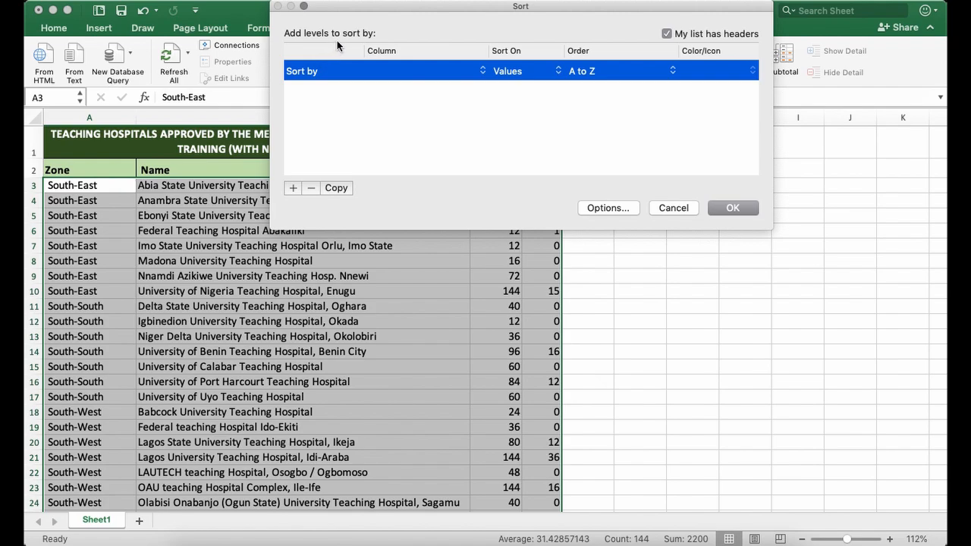
{"action": "left_click_drag", "start_coordinate": [407, 7], "coordinate": [407, 155]}
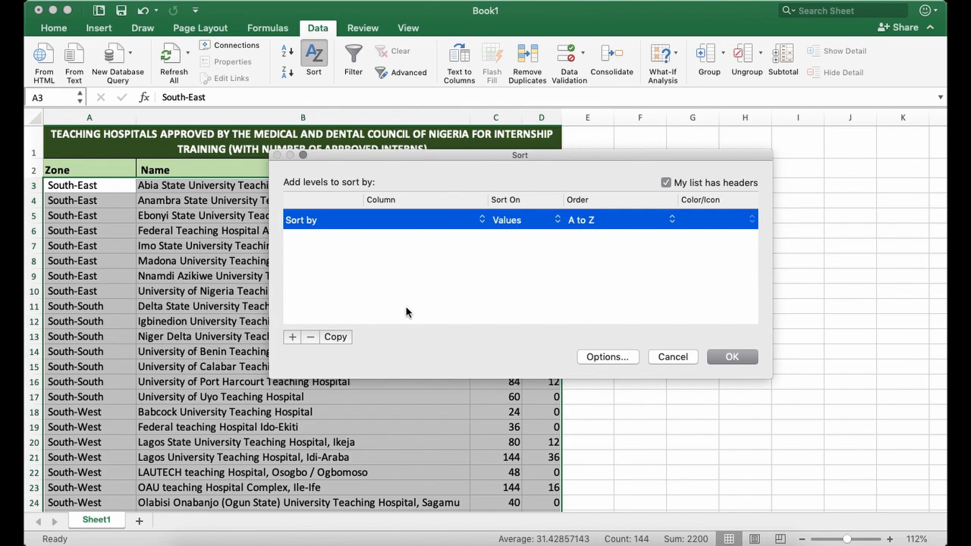
{"action": "left_click", "coordinate": [666, 183]}
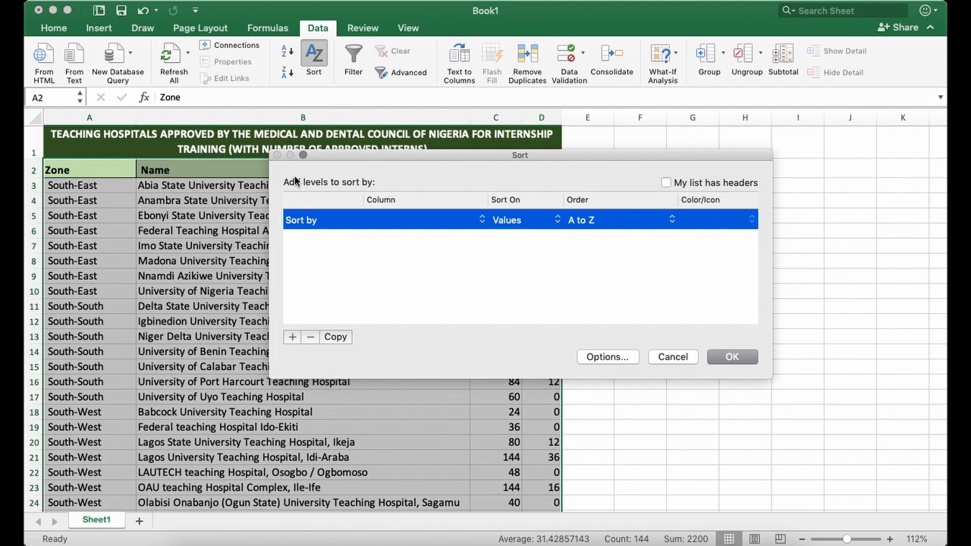
{"action": "left_click", "coordinate": [666, 184]}
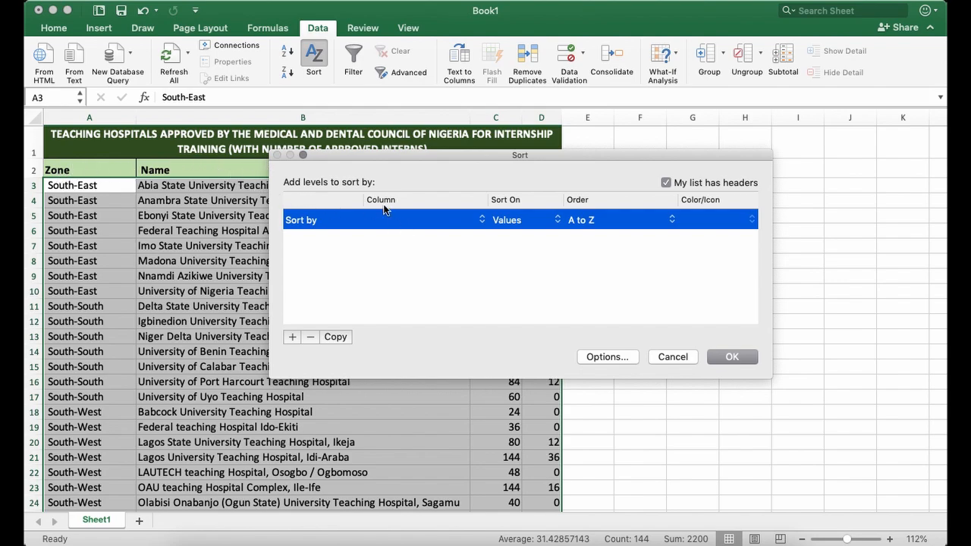
{"action": "left_click_drag", "start_coordinate": [410, 161], "coordinate": [438, 164]}
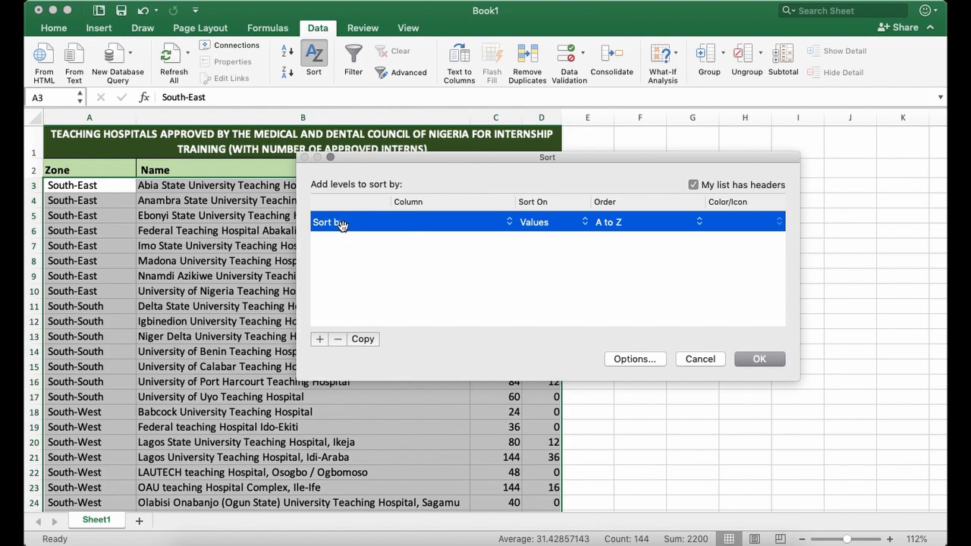
Sort the hospital list by the Name column on values, in A to Z order.
{"action": "left_click", "coordinate": [425, 221]}
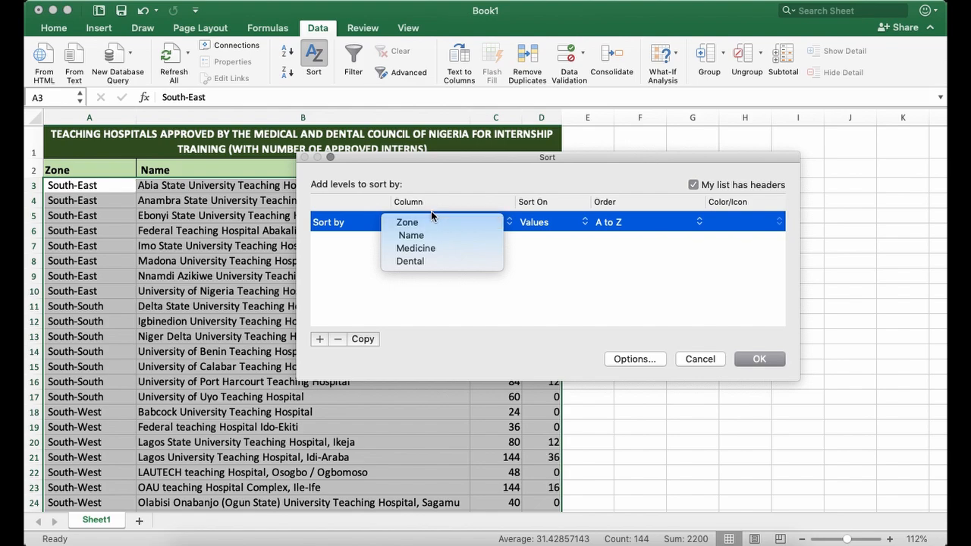
{"action": "left_click", "coordinate": [424, 235]}
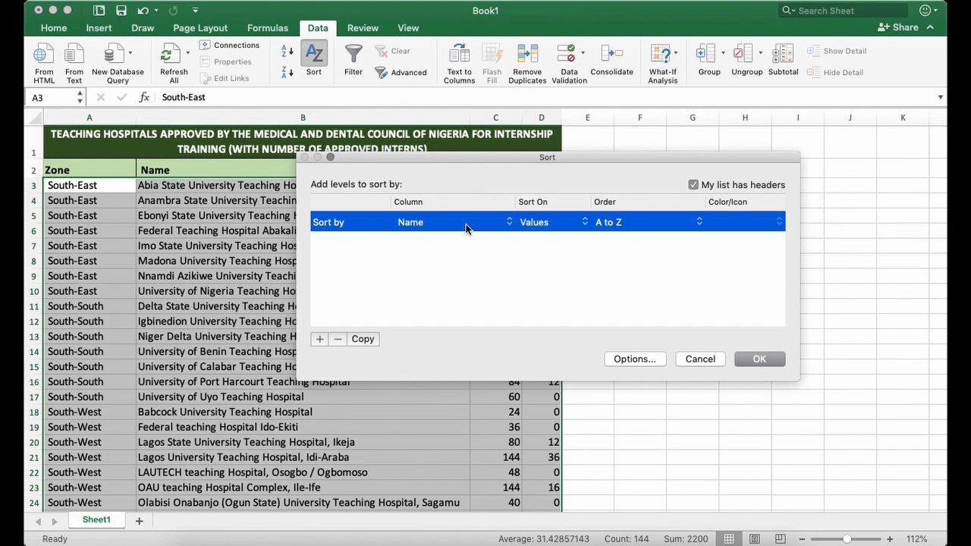
{"action": "left_click", "coordinate": [543, 223]}
{"action": "left_click", "coordinate": [600, 260]}
{"action": "left_click", "coordinate": [759, 358]}
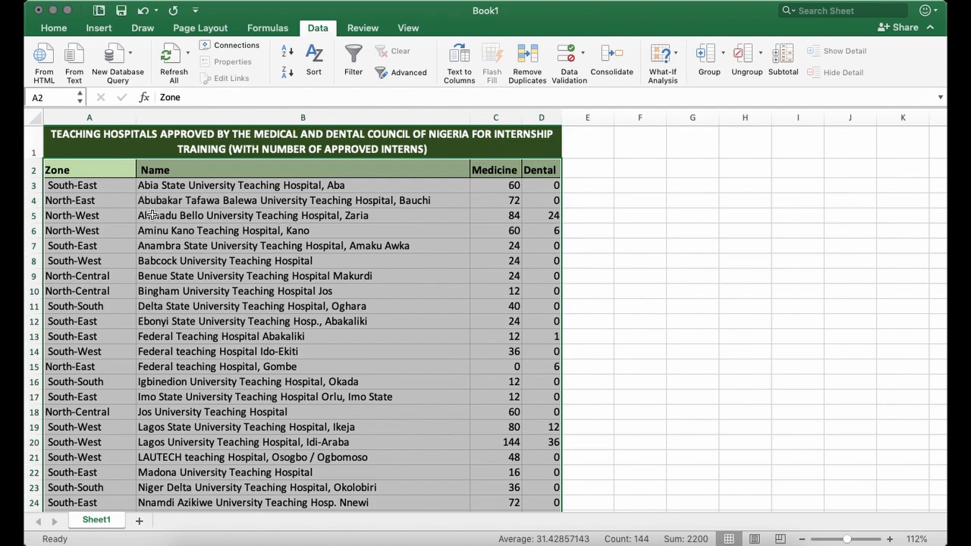
Review the order of the hospital names down to the last row and the values in the Medicine column.
{"action": "scroll", "coordinate": [151, 198], "scroll_direction": "down", "scroll_amount": 1}
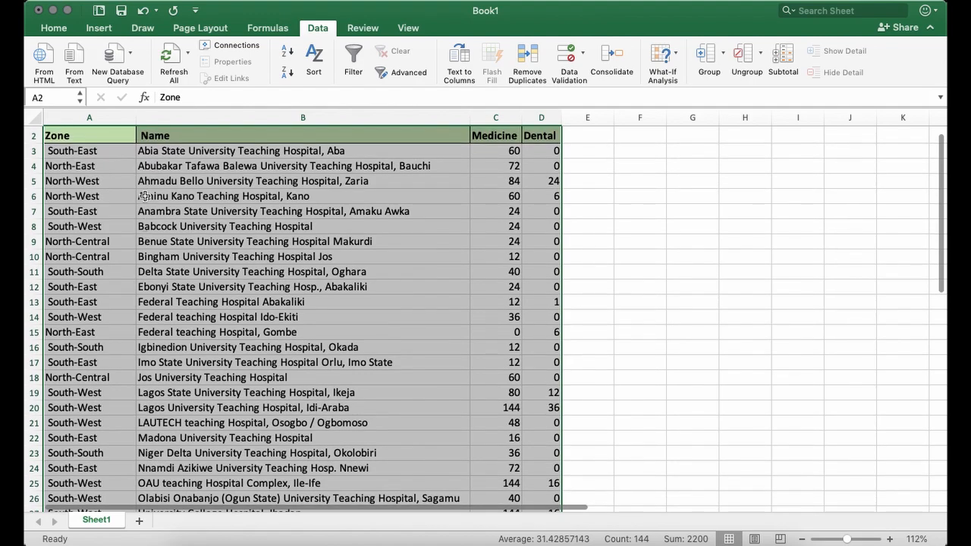
{"action": "scroll", "coordinate": [151, 169], "scroll_direction": "up", "scroll_amount": 1}
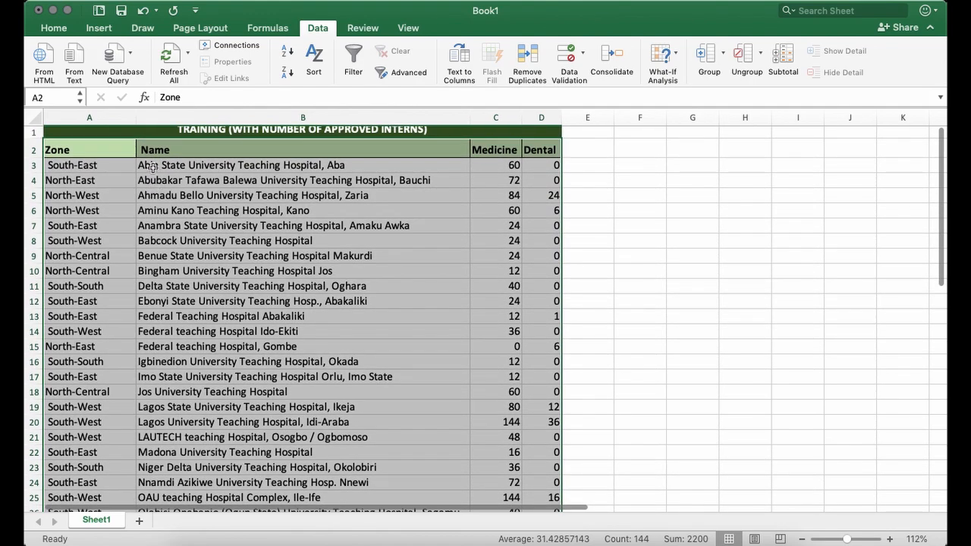
{"action": "scroll", "coordinate": [154, 187], "scroll_direction": "up", "scroll_amount": 1}
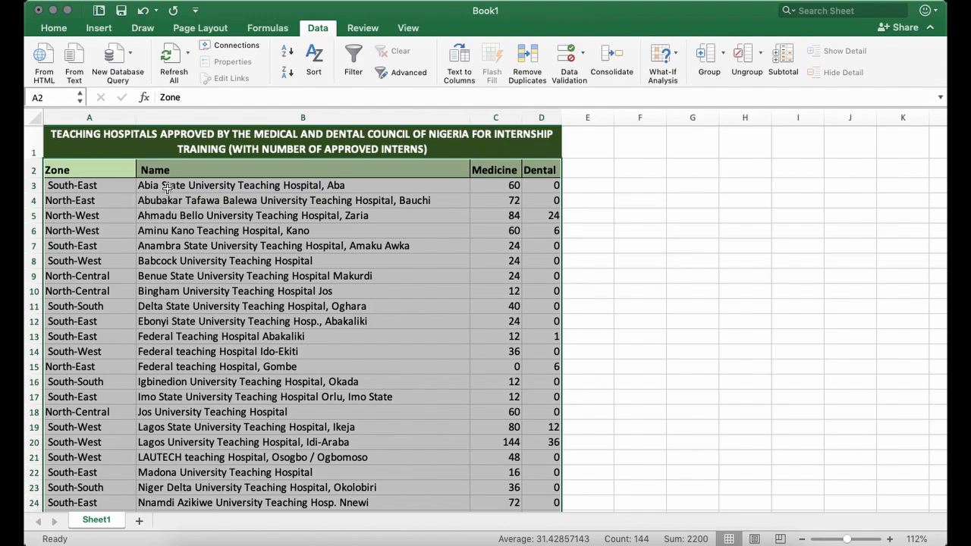
{"action": "scroll", "coordinate": [158, 227], "scroll_direction": "down", "scroll_amount": 2}
{"action": "scroll", "coordinate": [157, 241], "scroll_direction": "down", "scroll_amount": 6}
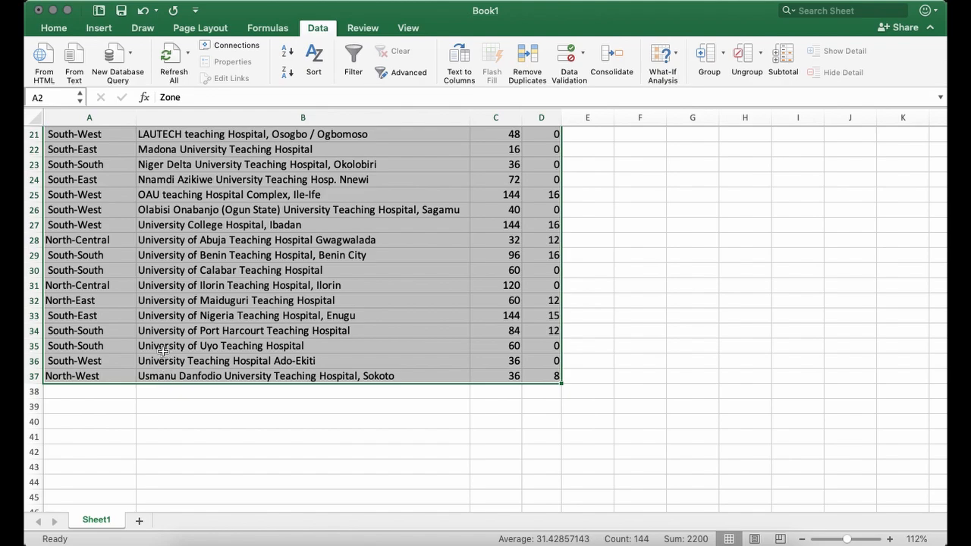
{"action": "scroll", "coordinate": [166, 357], "scroll_direction": "up", "scroll_amount": 6}
{"action": "scroll", "coordinate": [169, 304], "scroll_direction": "right", "scroll_amount": 1}
{"action": "scroll", "coordinate": [169, 255], "scroll_direction": "up", "scroll_amount": 2}
{"action": "scroll", "coordinate": [170, 255], "scroll_direction": "left", "scroll_amount": 1}
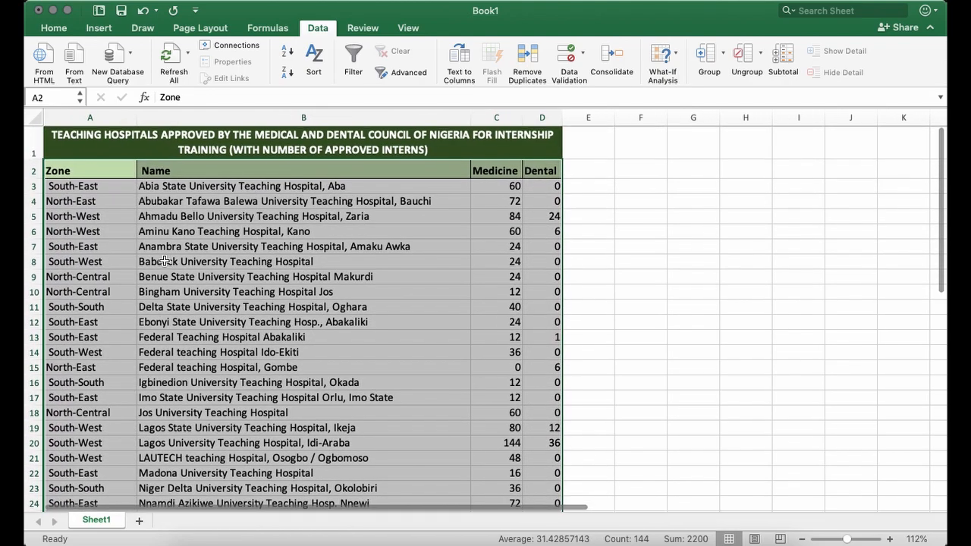
{"action": "left_click", "coordinate": [182, 276]}
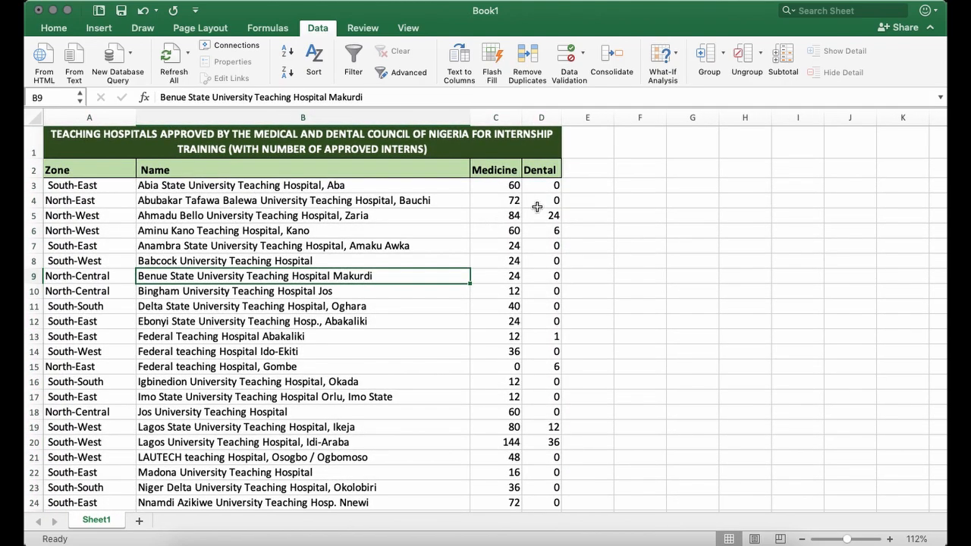
{"action": "left_click", "coordinate": [587, 201]}
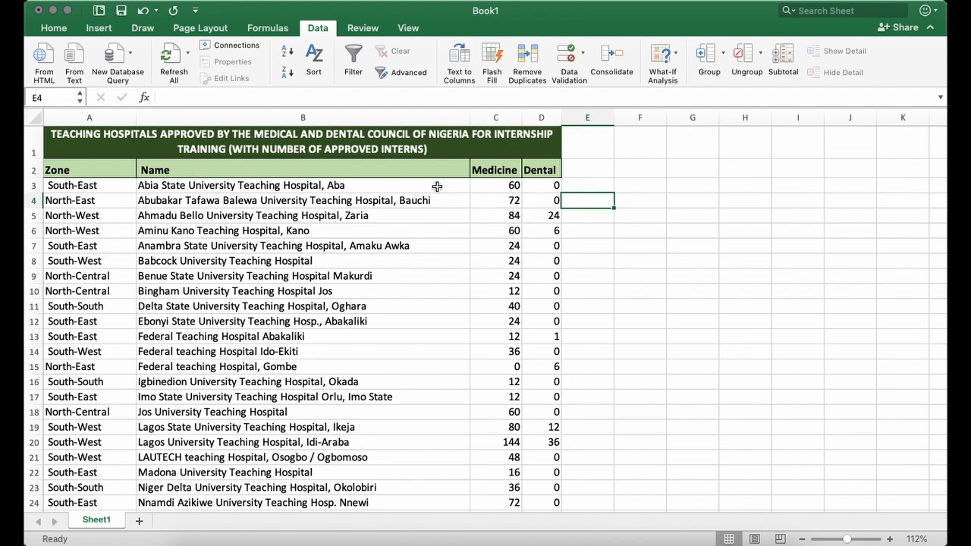
{"action": "left_click_drag", "start_coordinate": [496, 185], "coordinate": [501, 286]}
{"action": "left_click", "coordinate": [508, 187]}
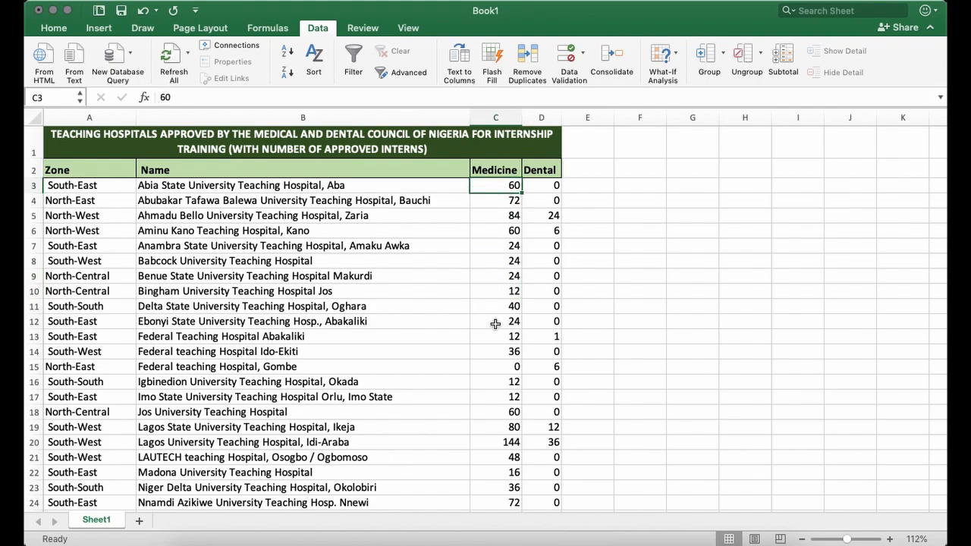
{"action": "left_click", "coordinate": [598, 199]}
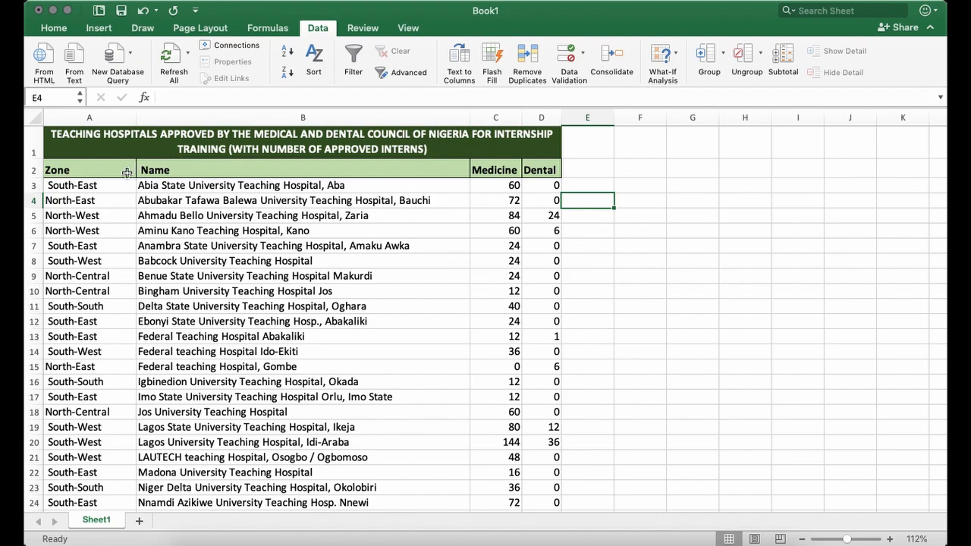
{"action": "left_click_drag", "start_coordinate": [65, 170], "coordinate": [368, 169]}
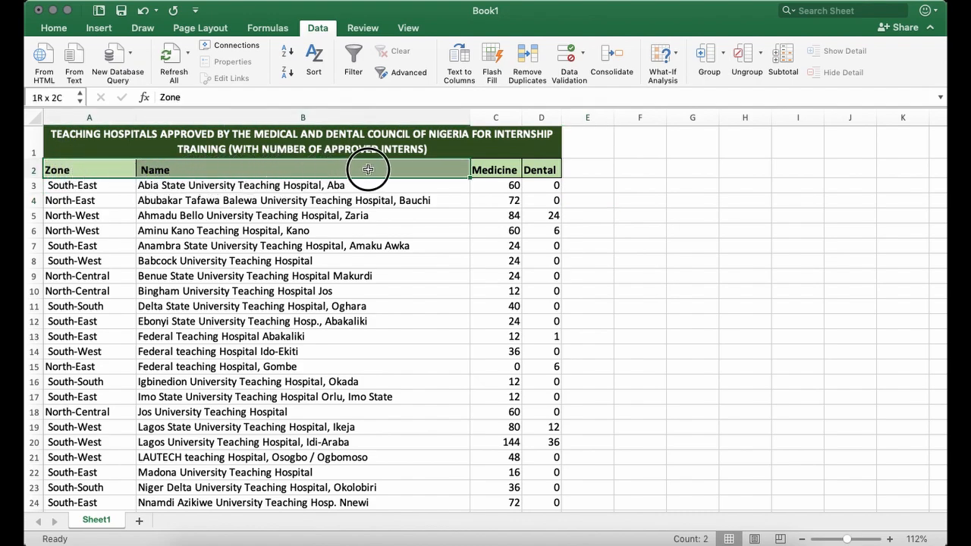
{"action": "left_click_drag", "start_coordinate": [368, 169], "coordinate": [424, 164]}
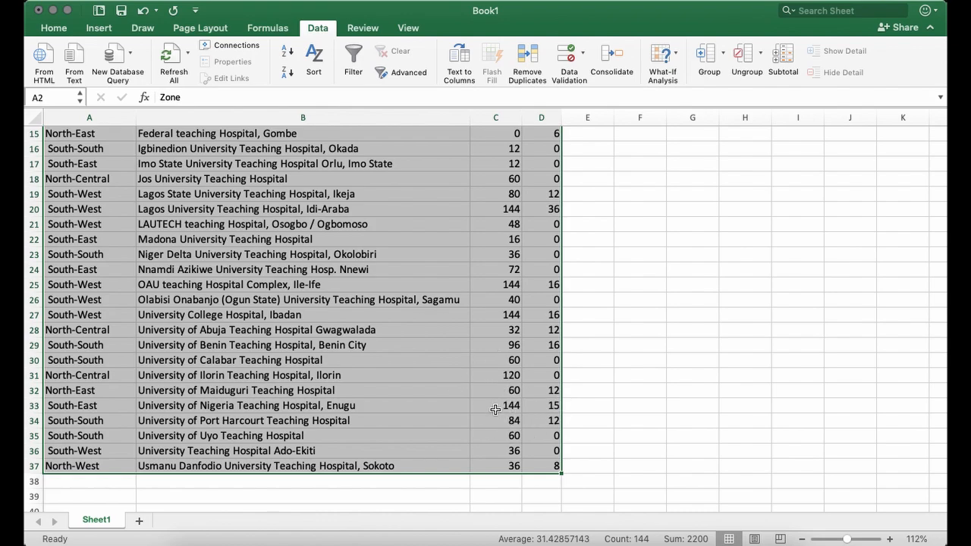
{"action": "scroll", "coordinate": [495, 410], "scroll_direction": "up", "scroll_amount": 5}
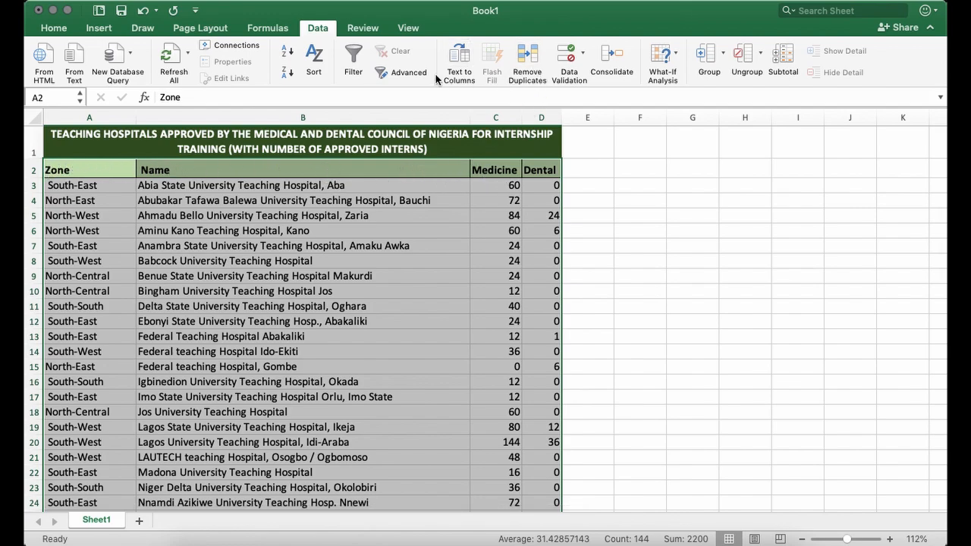
{"action": "left_click", "coordinate": [314, 58]}
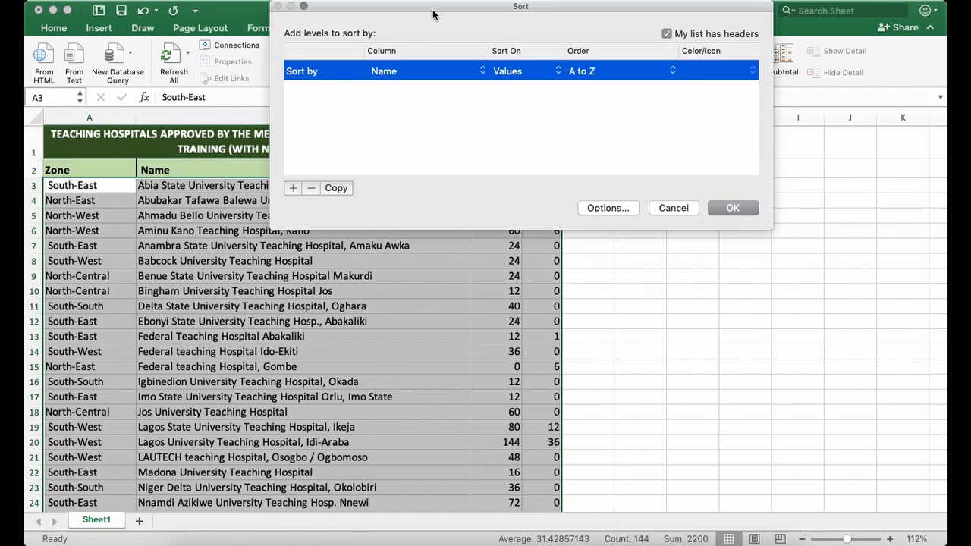
{"action": "left_click_drag", "start_coordinate": [432, 13], "coordinate": [491, 222]}
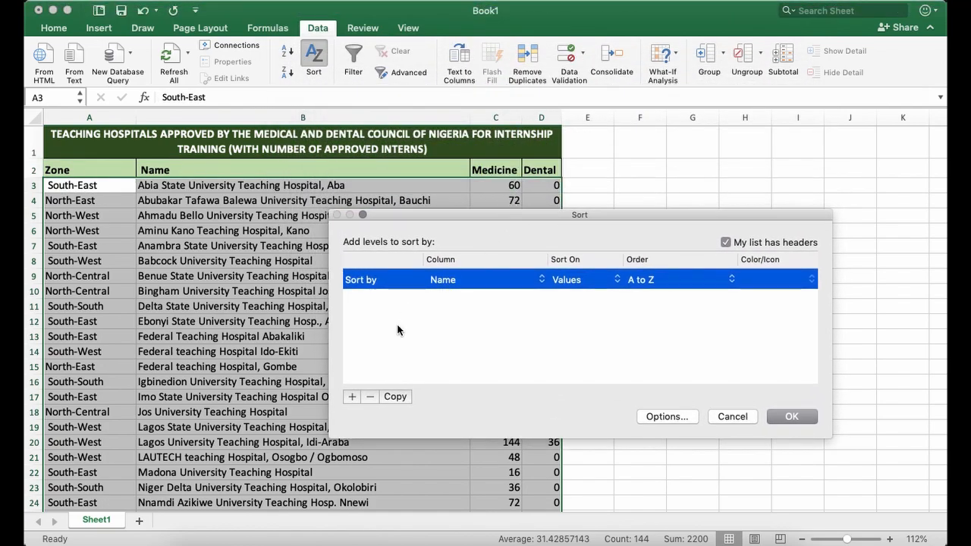
{"action": "left_click", "coordinate": [451, 280]}
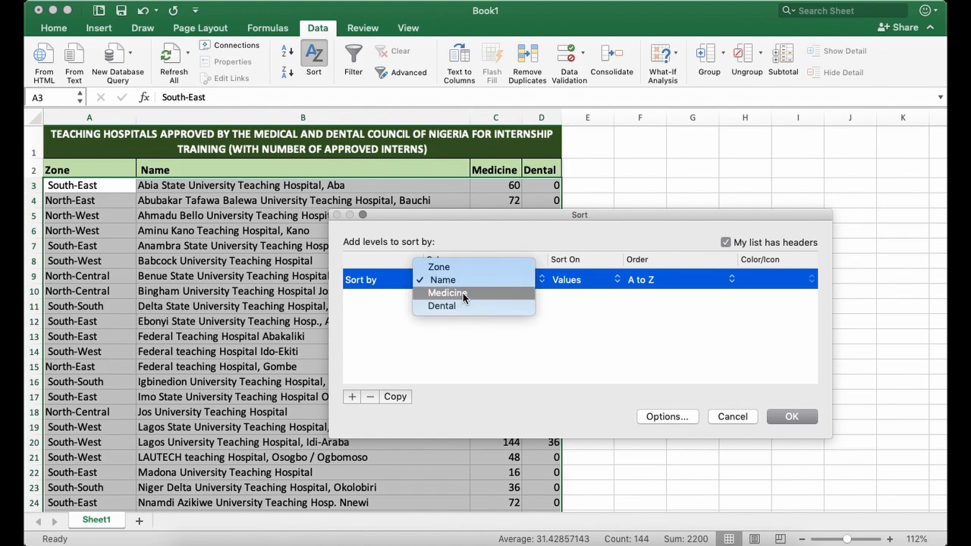
{"action": "left_click", "coordinate": [463, 294]}
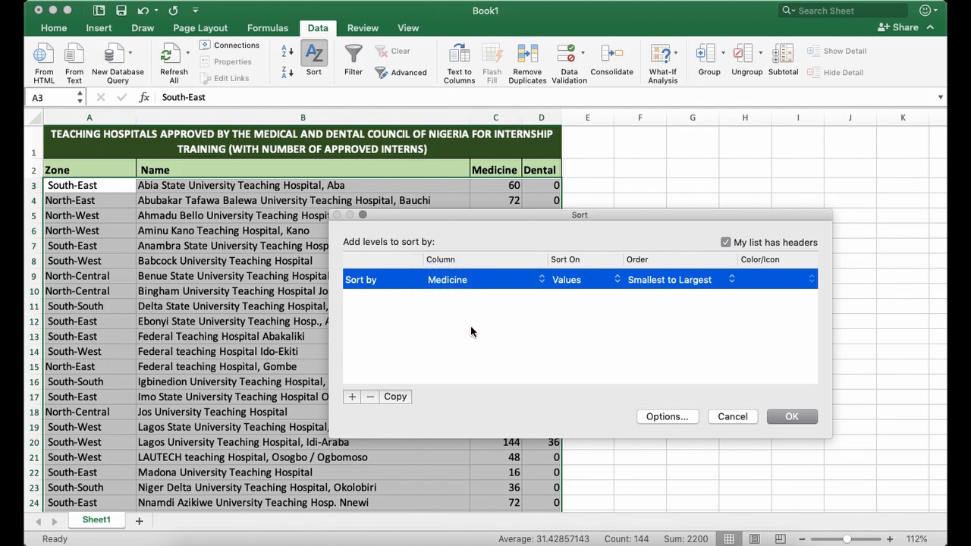
{"action": "left_click", "coordinate": [667, 282]}
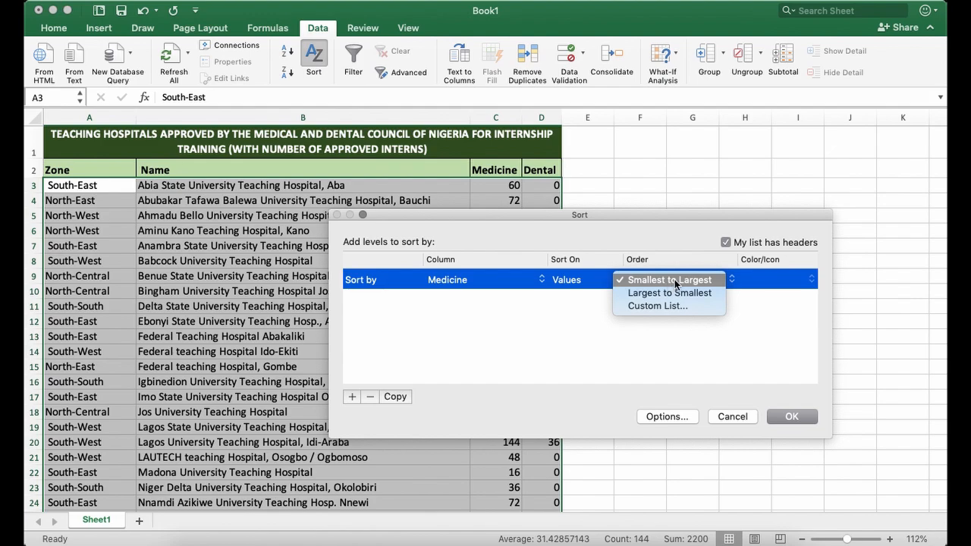
{"action": "left_click", "coordinate": [673, 282]}
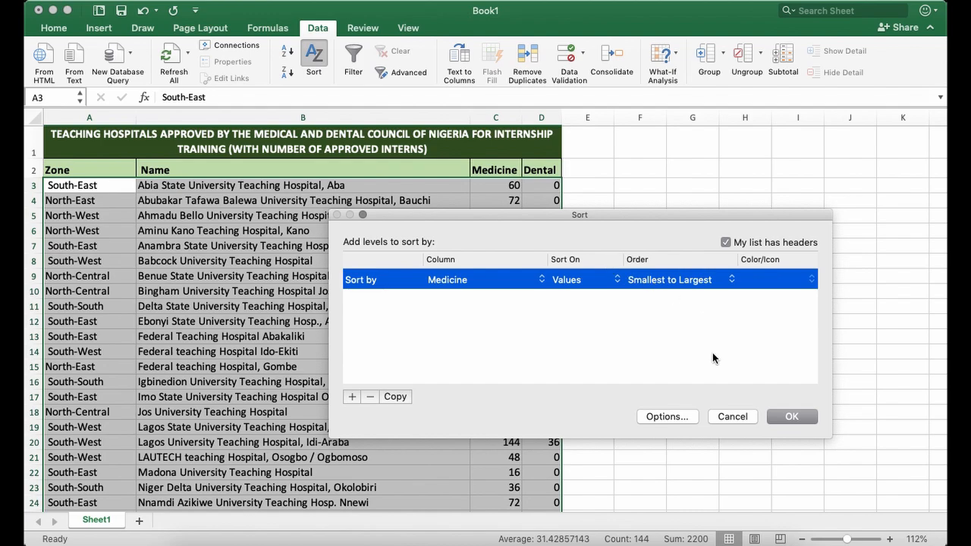
{"action": "left_click", "coordinate": [732, 419]}
{"action": "left_click", "coordinate": [618, 199]}
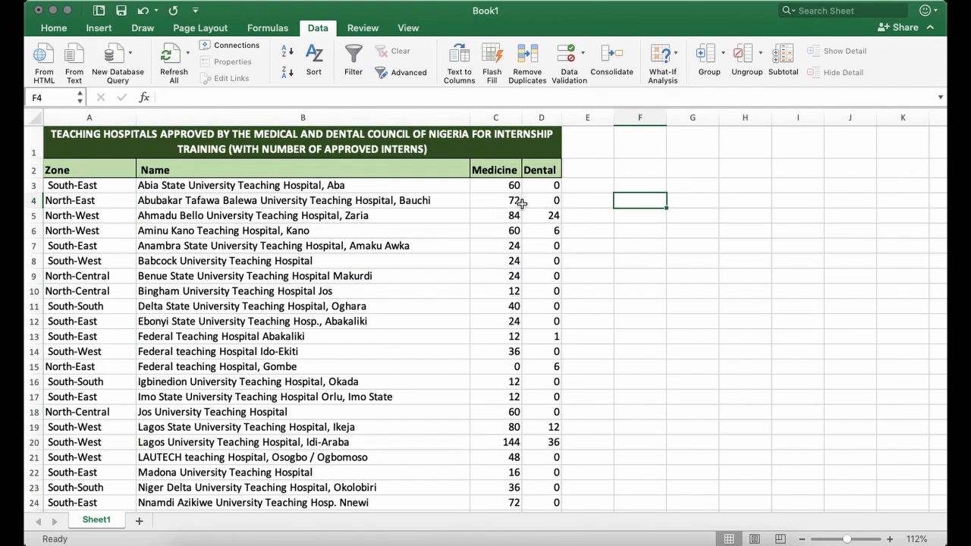
Check the number formats of the first hospital's name, Medicine and Dental cells, and look through the available format options.
{"action": "left_click", "coordinate": [190, 186]}
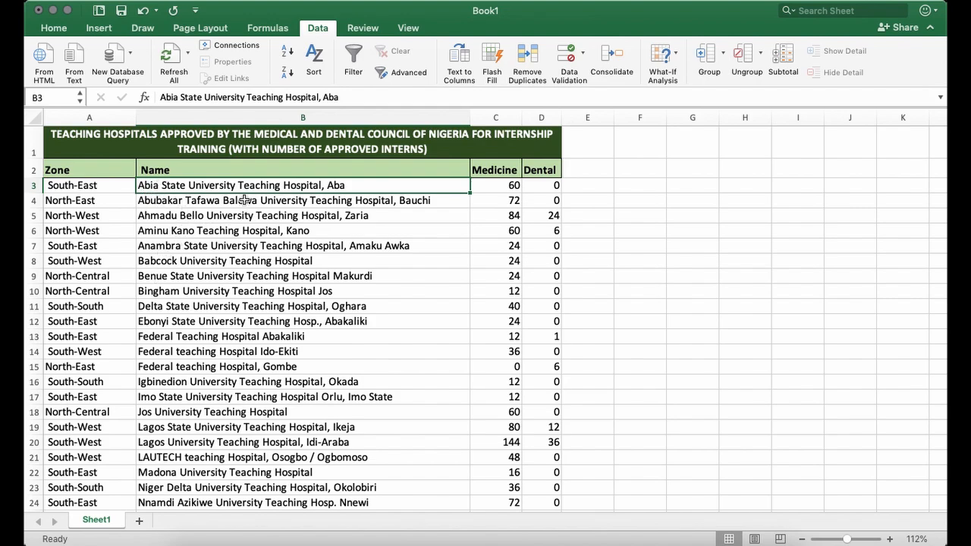
{"action": "left_click", "coordinate": [55, 28]}
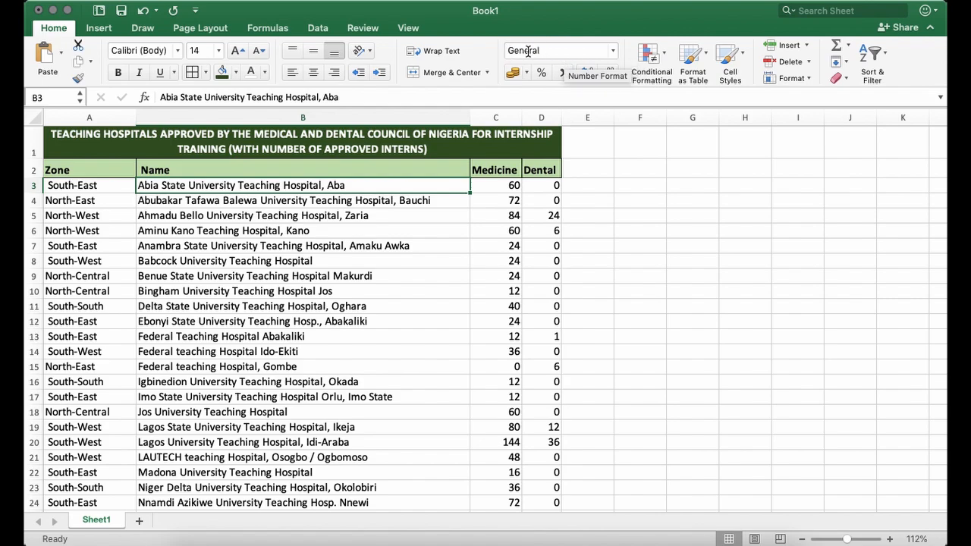
{"action": "left_click", "coordinate": [500, 186]}
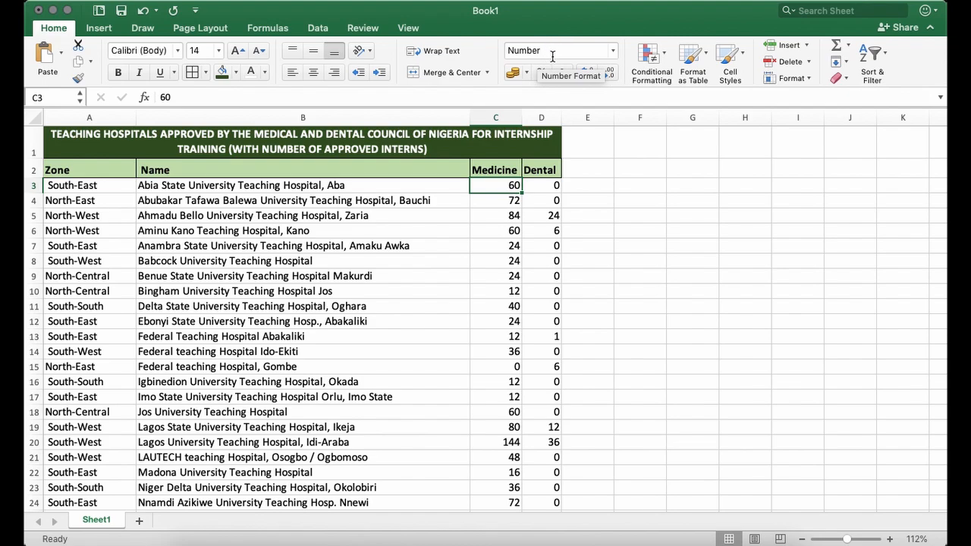
{"action": "left_click", "coordinate": [613, 51]}
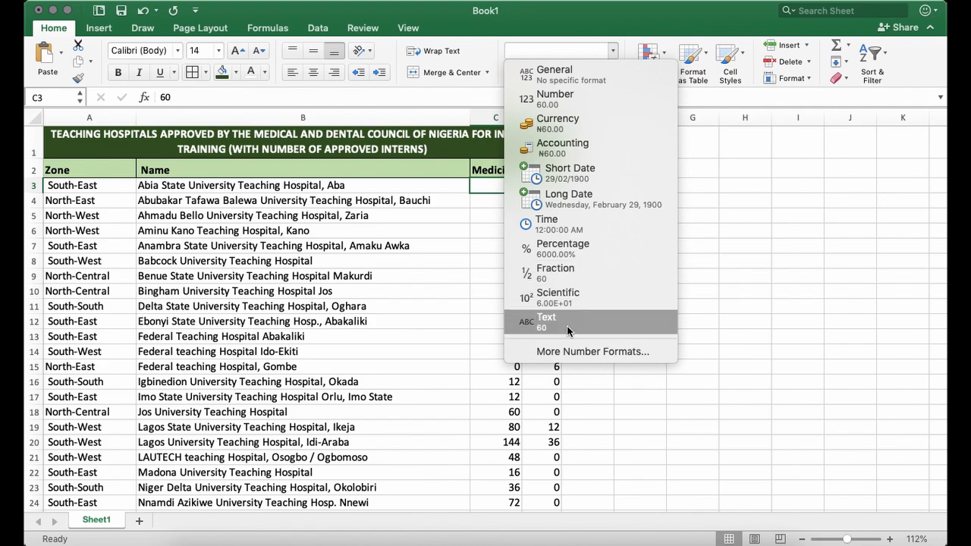
{"action": "left_click", "coordinate": [747, 203]}
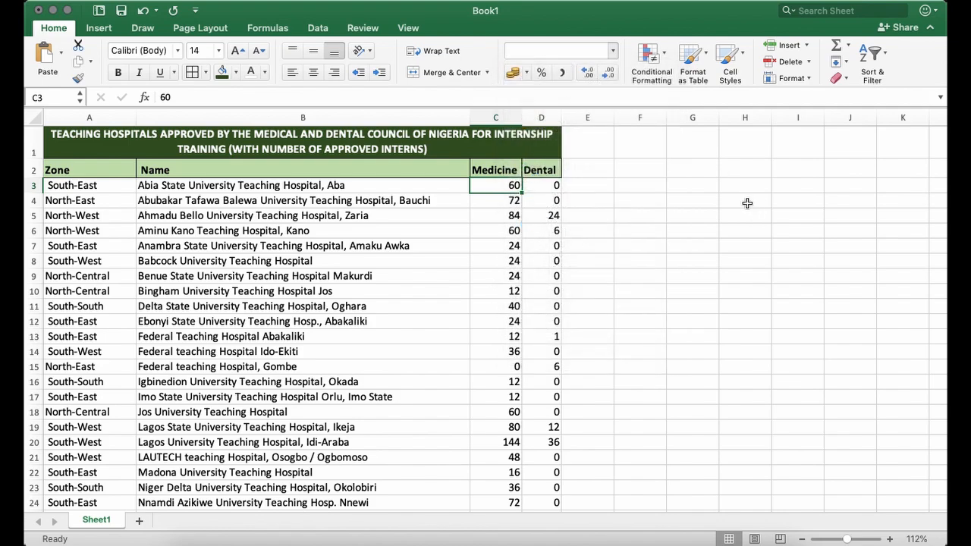
{"action": "left_click", "coordinate": [537, 185]}
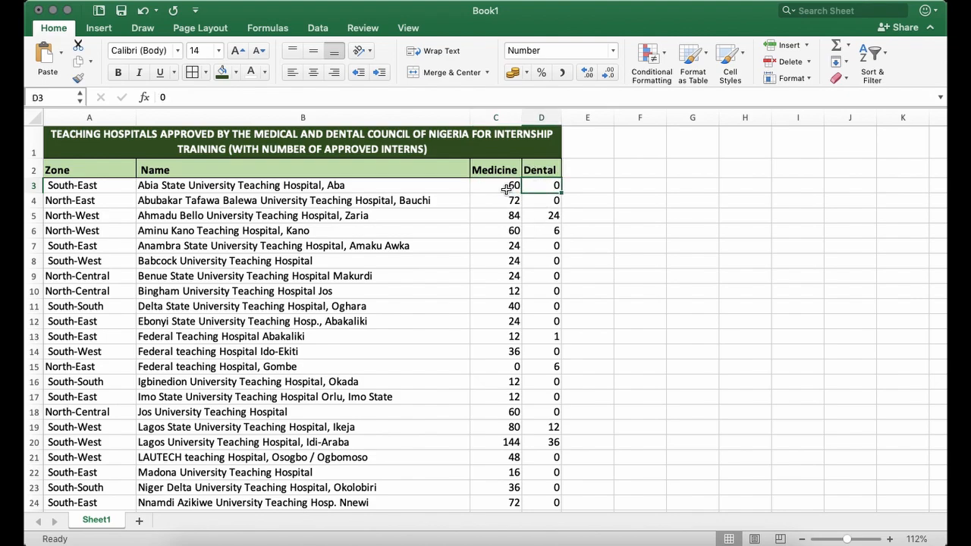
{"action": "left_click", "coordinate": [509, 185]}
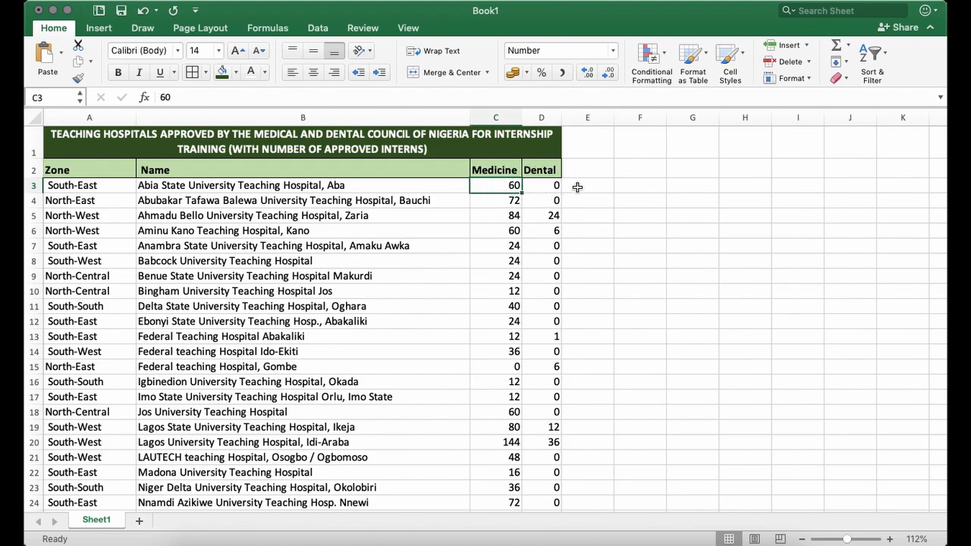
{"action": "left_click", "coordinate": [486, 216]}
Try the Text number format on cell C3, the first value in the Medicine column.
{"action": "left_click", "coordinate": [500, 188]}
{"action": "left_click", "coordinate": [612, 50]}
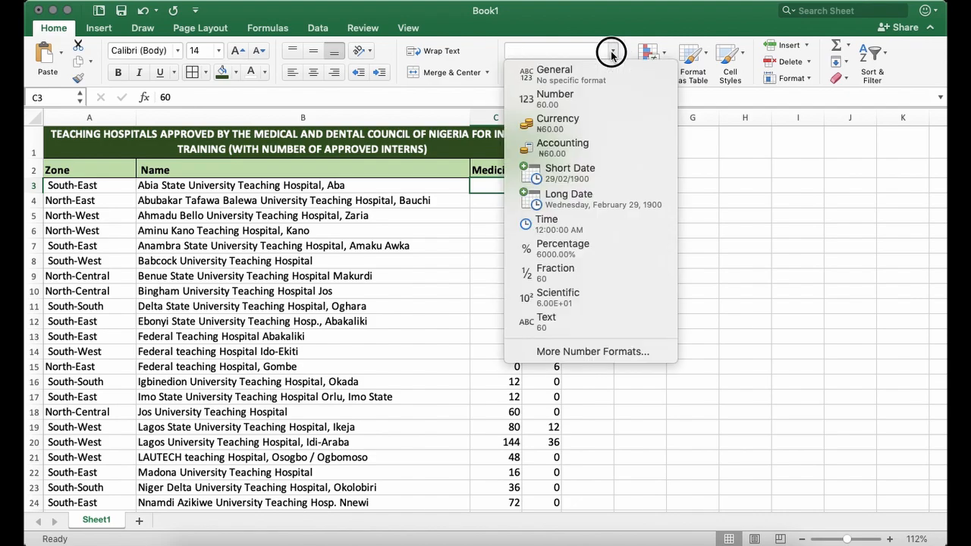
{"action": "left_click", "coordinate": [563, 323]}
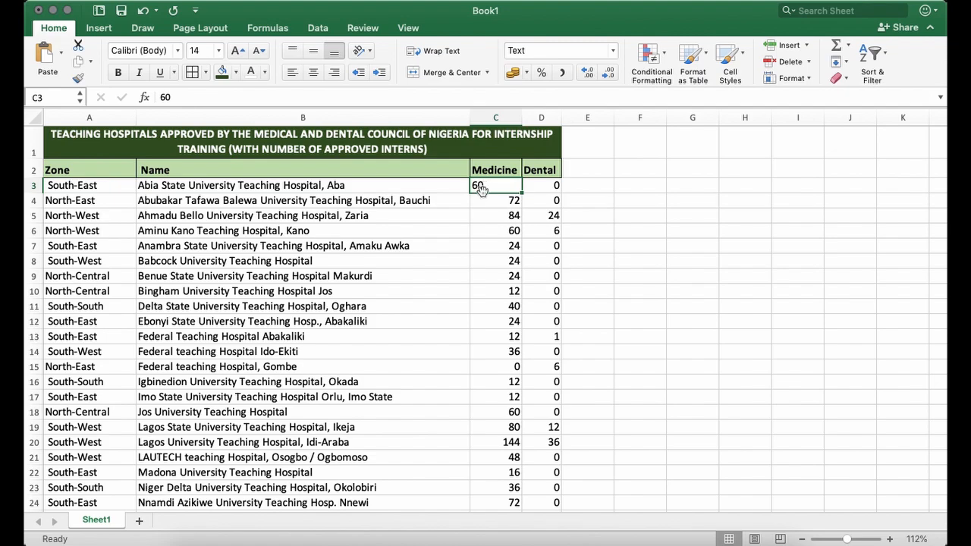
Format cell C3 in the Medicine column as Number with no decimal places.
{"action": "left_click", "coordinate": [613, 50]}
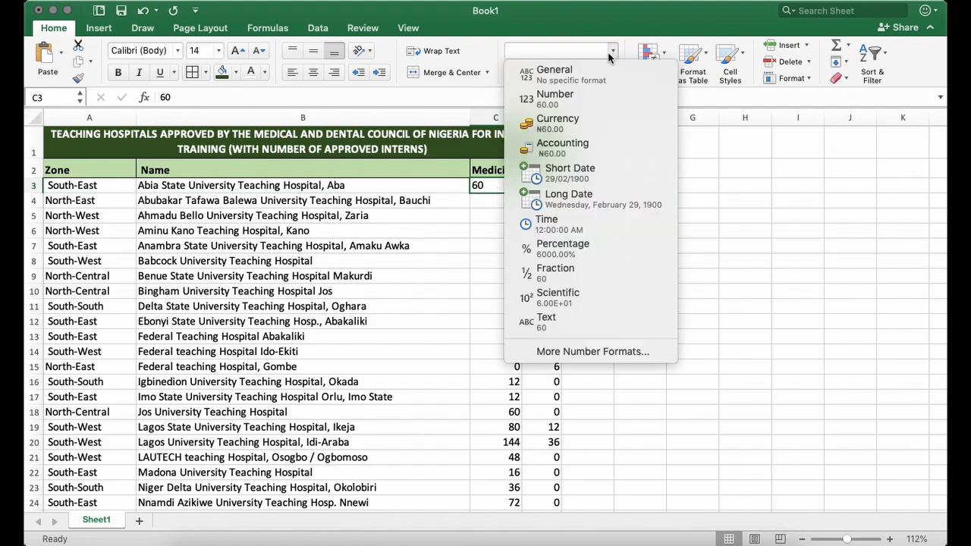
{"action": "left_click", "coordinate": [584, 102]}
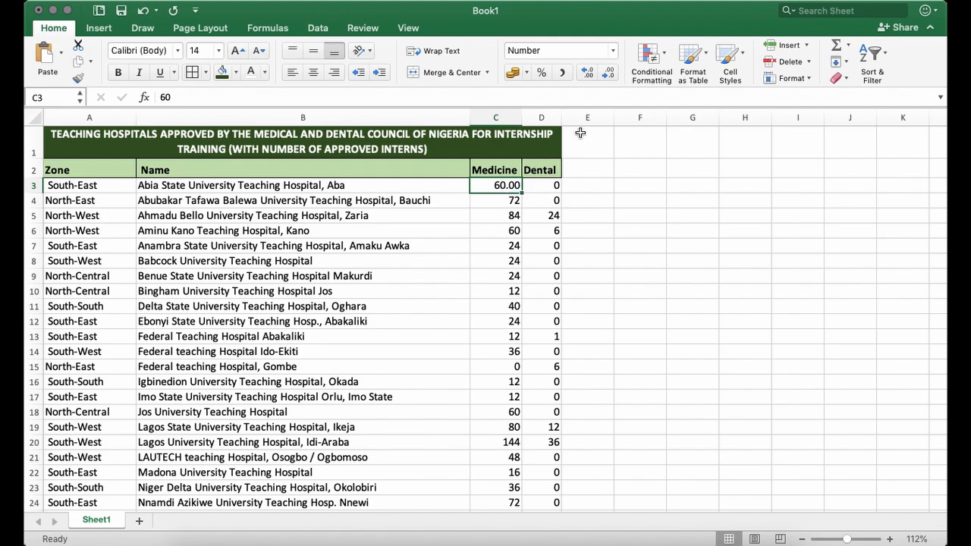
{"action": "left_click", "coordinate": [586, 74]}
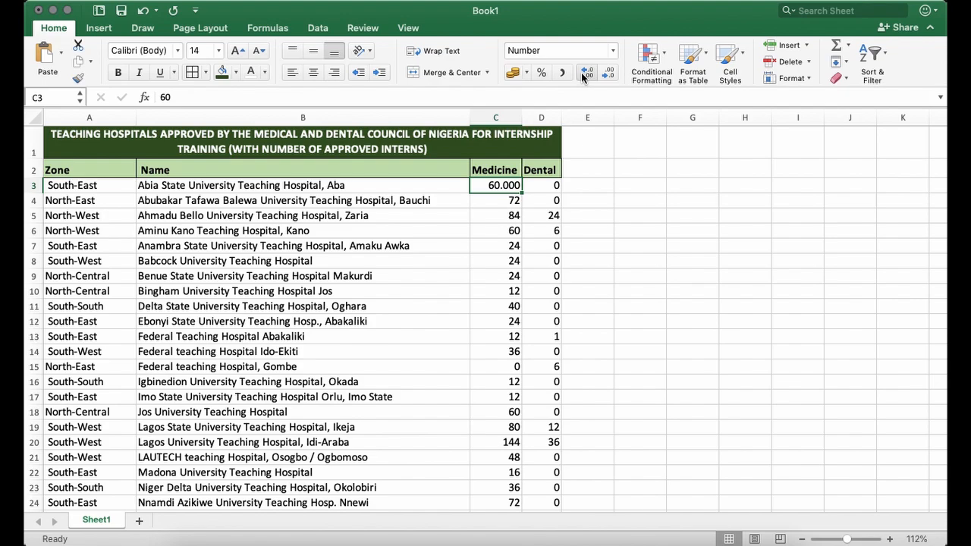
{"action": "left_click", "coordinate": [608, 74]}
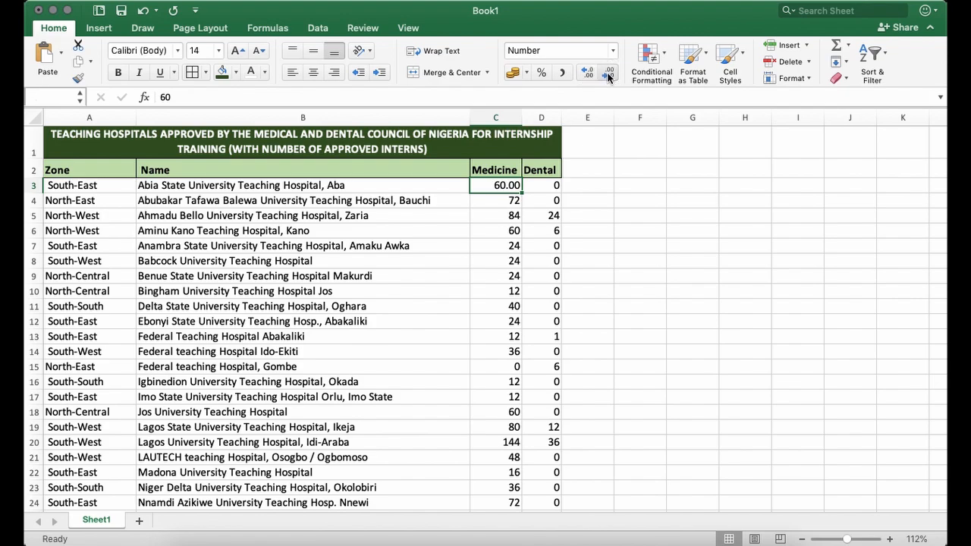
{"action": "left_click", "coordinate": [610, 74]}
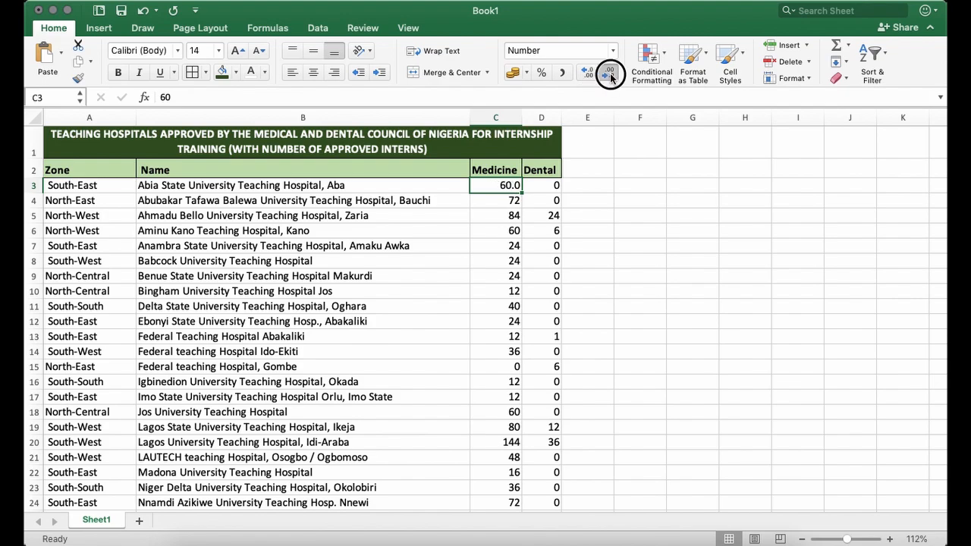
{"action": "left_click", "coordinate": [609, 74]}
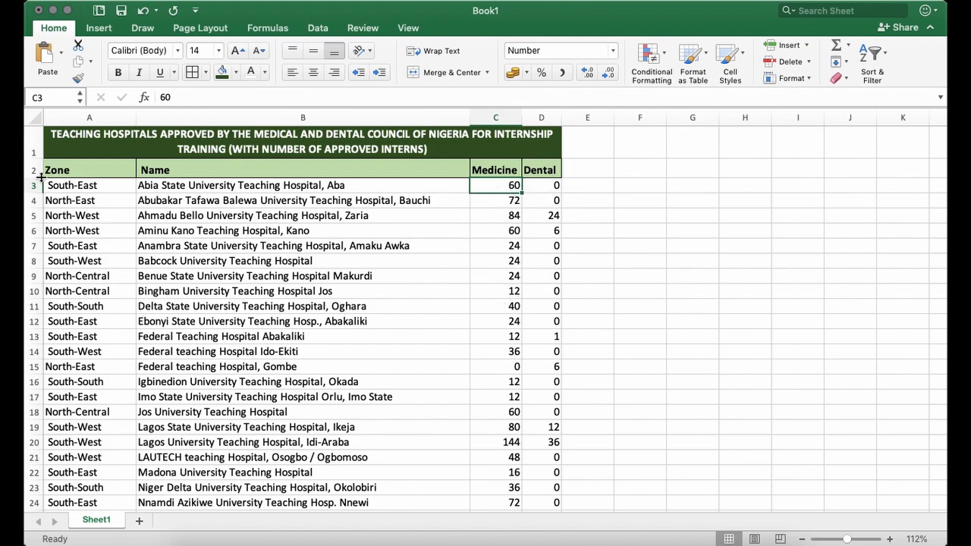
Sort the hospital table in range A2:D37 by the Medicine column on values, in Largest to Smallest order.
{"action": "left_click", "coordinate": [68, 168]}
{"action": "left_click_drag", "start_coordinate": [68, 168], "coordinate": [550, 465]}
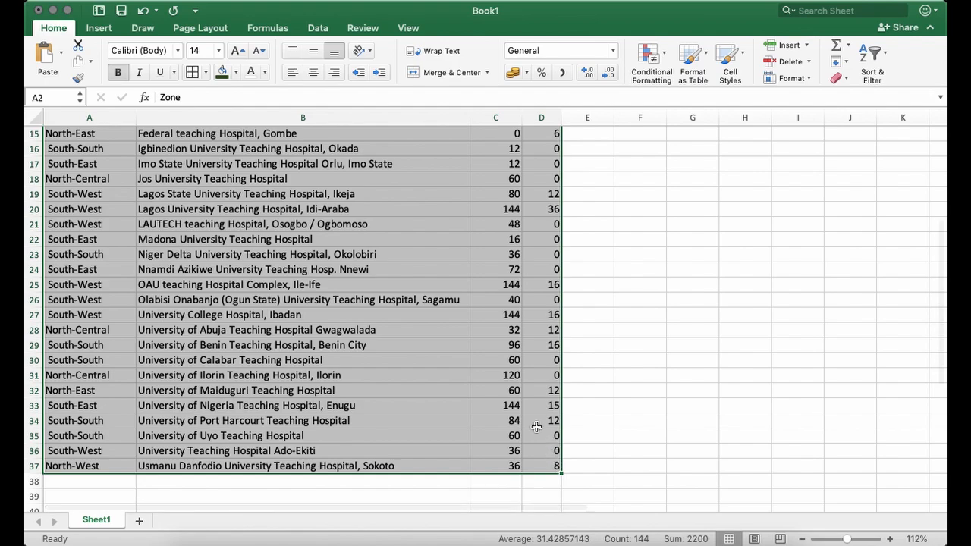
{"action": "left_click", "coordinate": [319, 29]}
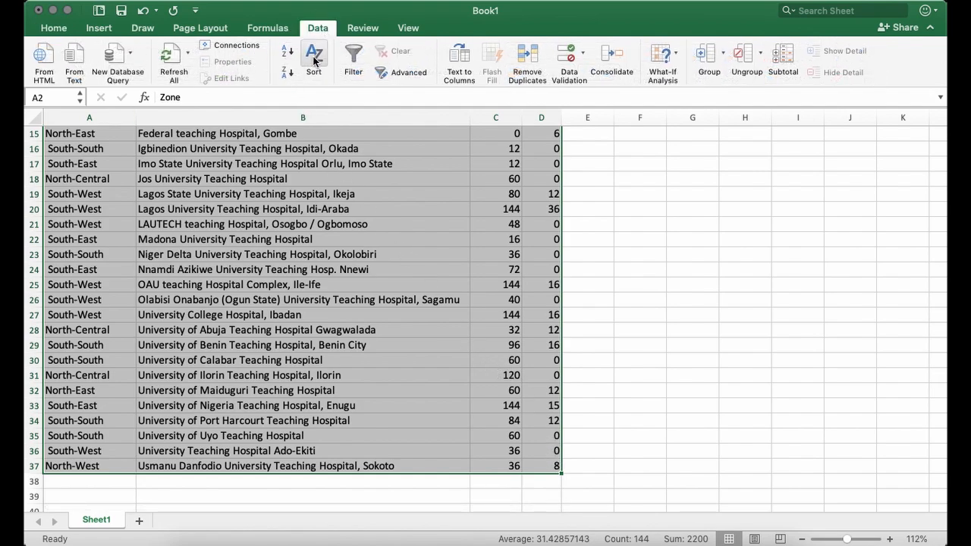
{"action": "left_click", "coordinate": [315, 60]}
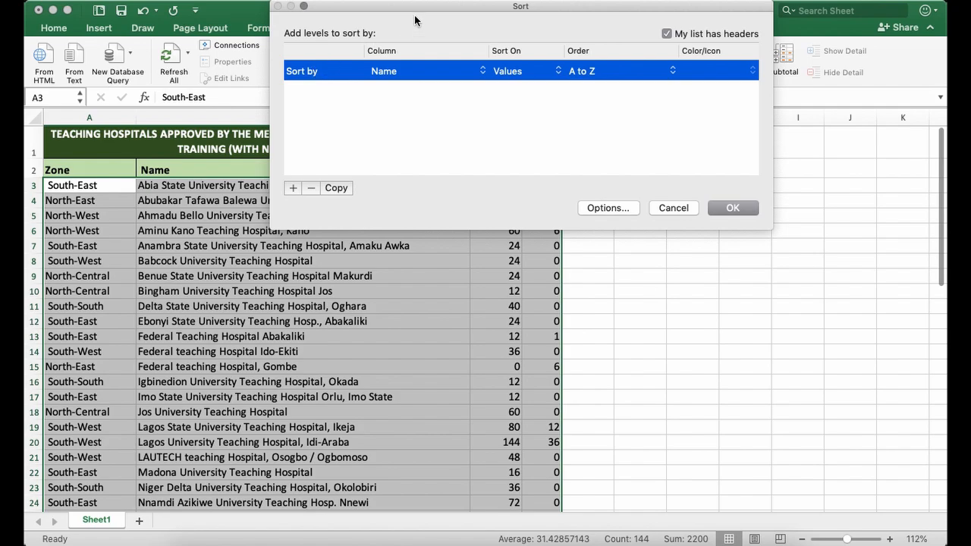
{"action": "left_click_drag", "start_coordinate": [425, 17], "coordinate": [449, 241]}
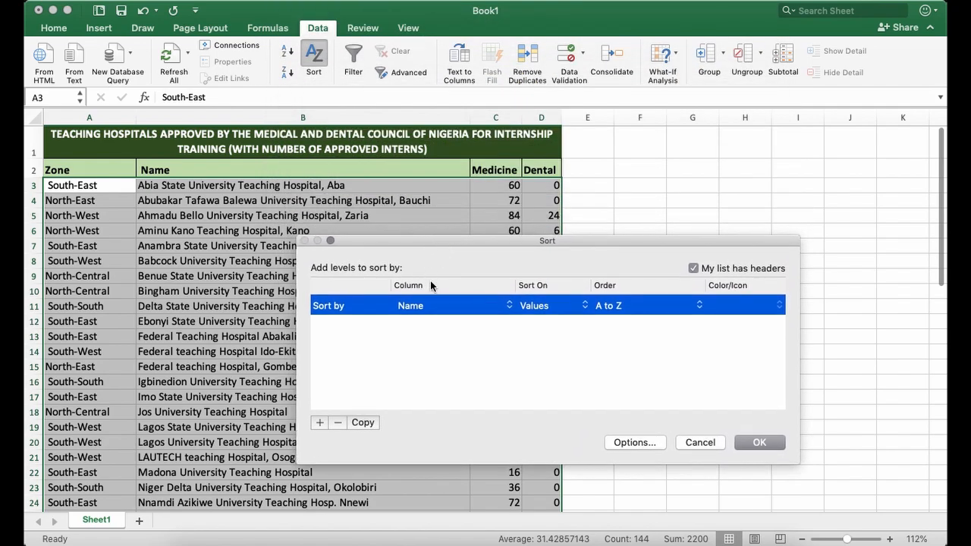
{"action": "left_click", "coordinate": [440, 318]}
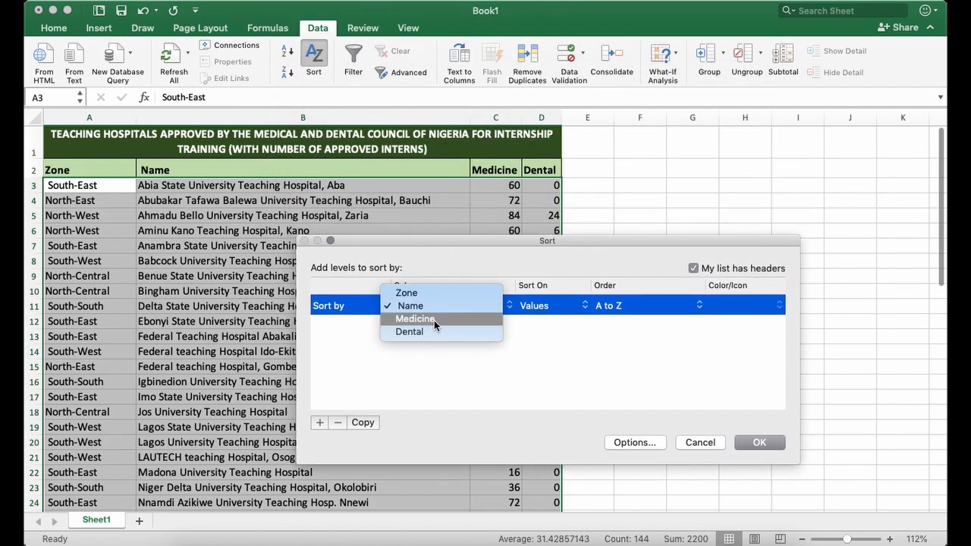
{"action": "left_click", "coordinate": [435, 319]}
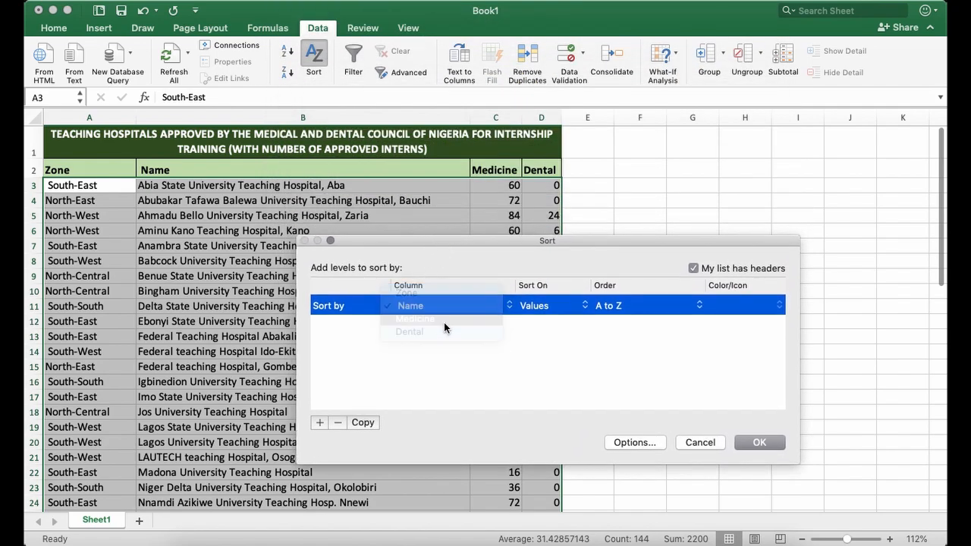
{"action": "left_click", "coordinate": [647, 305]}
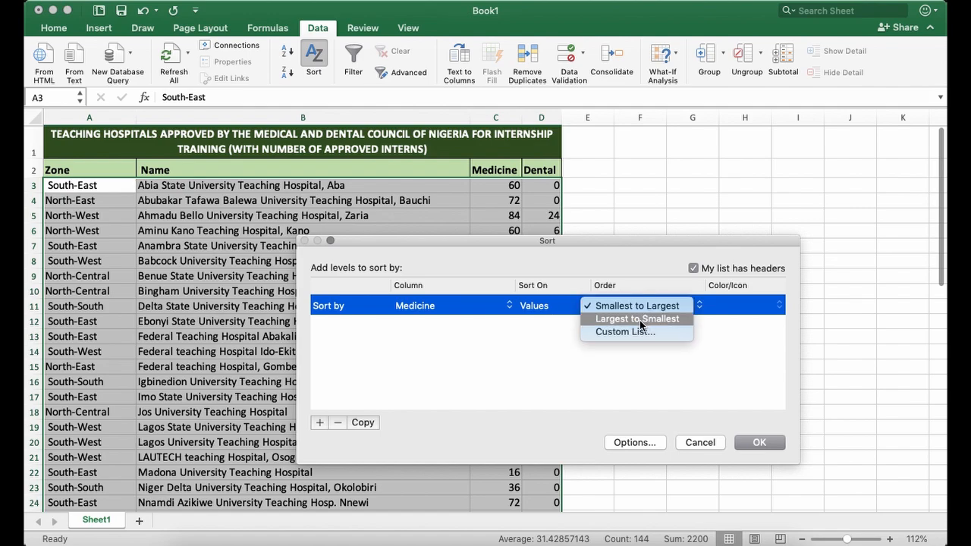
{"action": "left_click", "coordinate": [640, 319]}
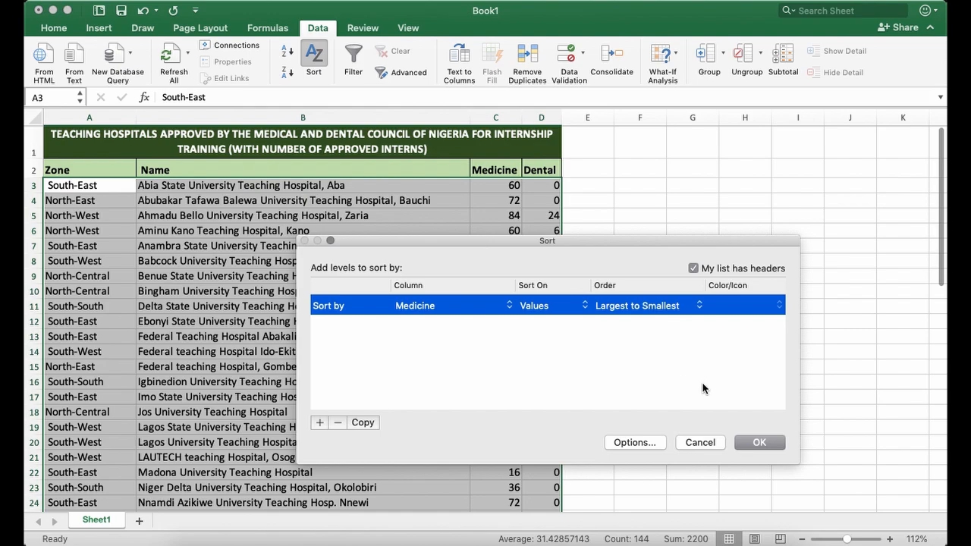
{"action": "left_click", "coordinate": [762, 443]}
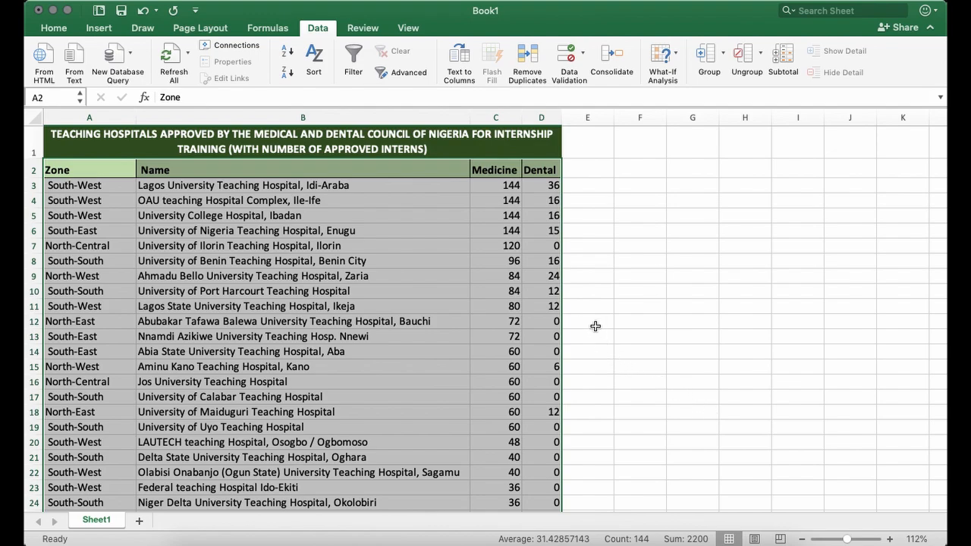
Review the order of the Medicine column values from the first record downwards.
{"action": "left_click", "coordinate": [441, 215]}
{"action": "left_click", "coordinate": [505, 186]}
{"action": "scroll", "coordinate": [507, 254], "scroll_direction": "down", "scroll_amount": 8}
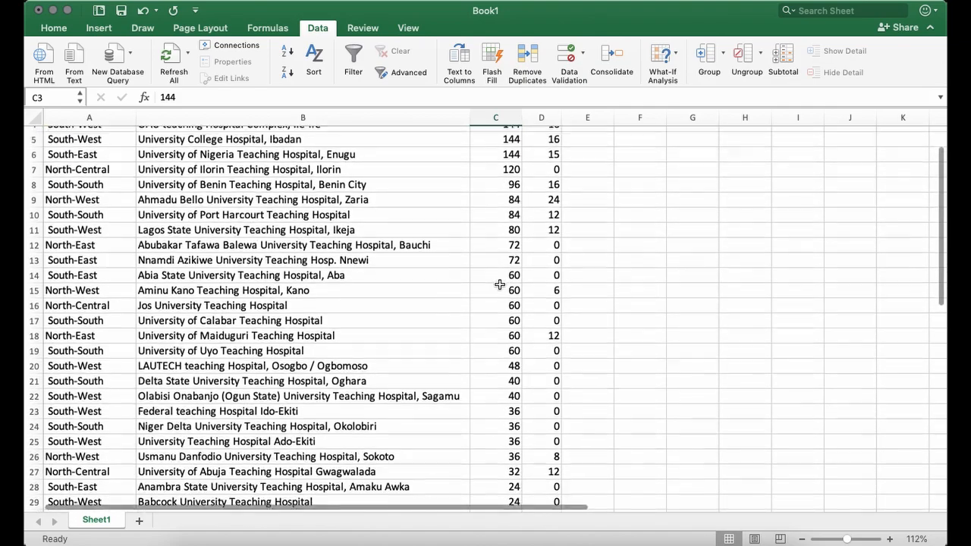
Examine the Medicine values down to the last record in row 37 and back up to the first record.
{"action": "scroll", "coordinate": [497, 339], "scroll_direction": "down", "scroll_amount": 2}
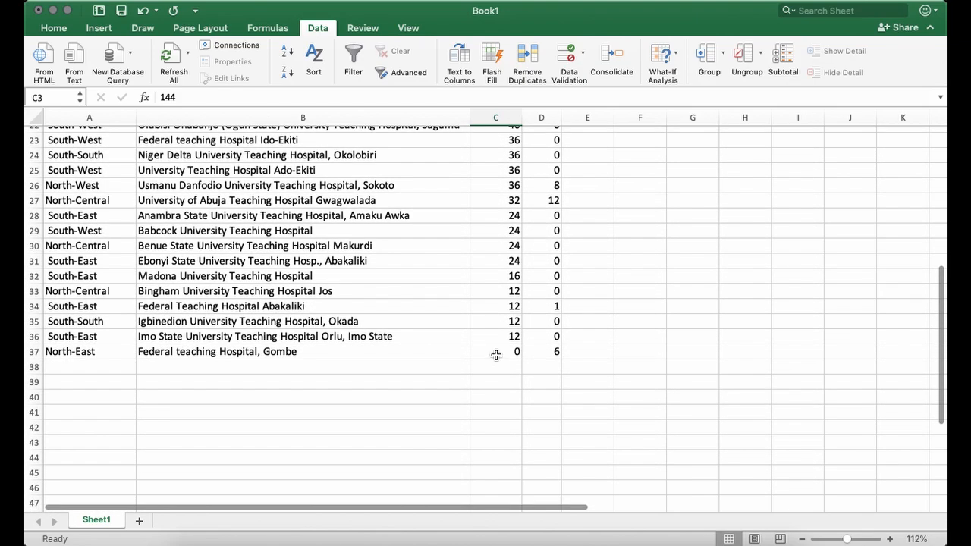
{"action": "left_click_drag", "start_coordinate": [496, 355], "coordinate": [490, 254]}
{"action": "left_click", "coordinate": [495, 261]}
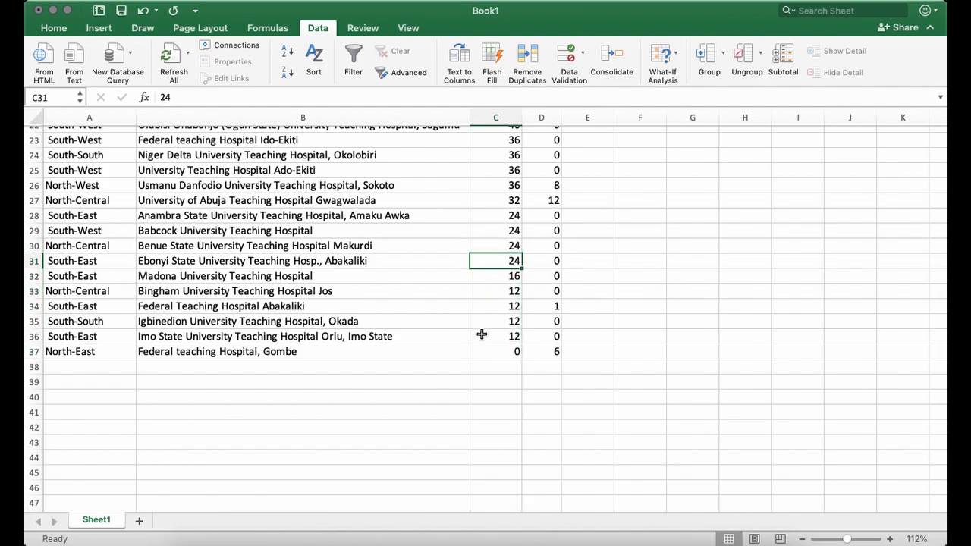
{"action": "scroll", "coordinate": [499, 228], "scroll_direction": "up", "scroll_amount": 10}
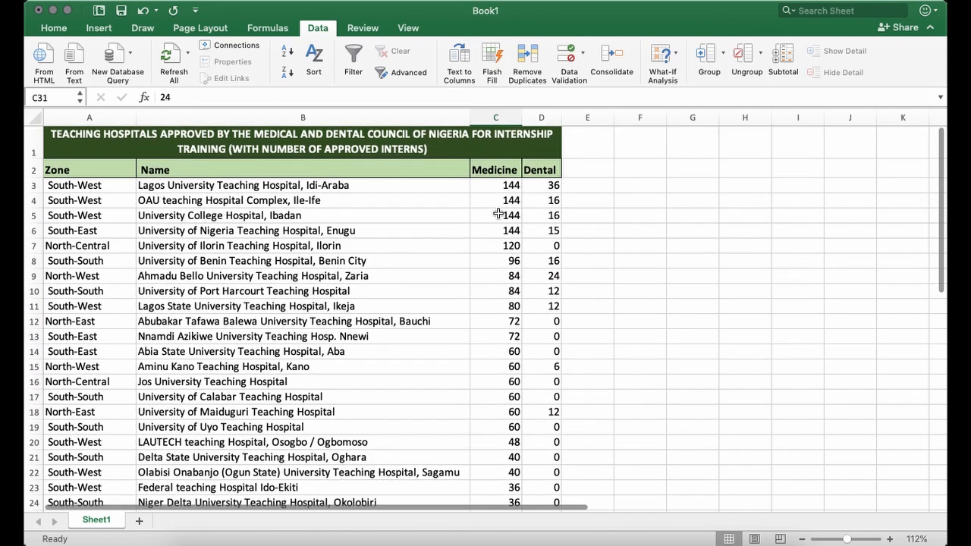
{"action": "left_click", "coordinate": [498, 189]}
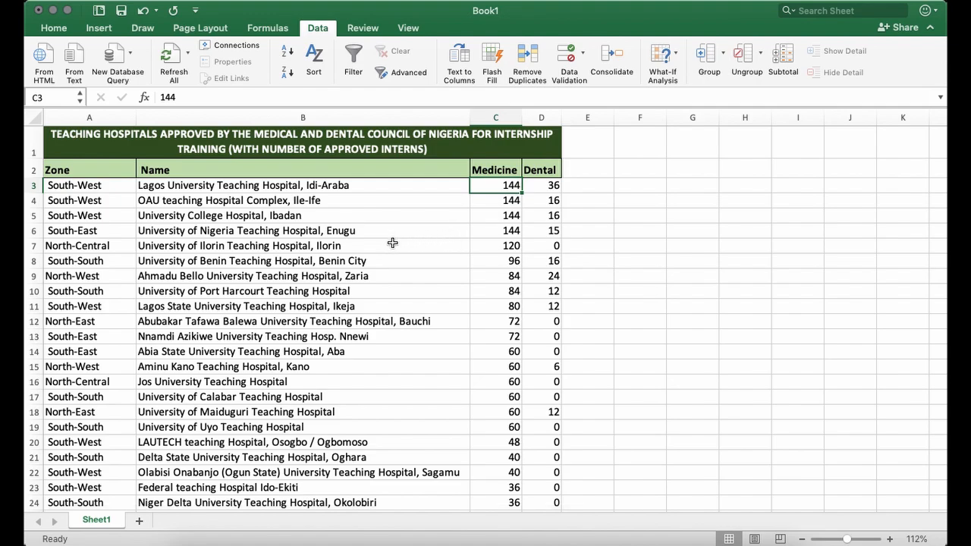
{"action": "left_click", "coordinate": [76, 190]}
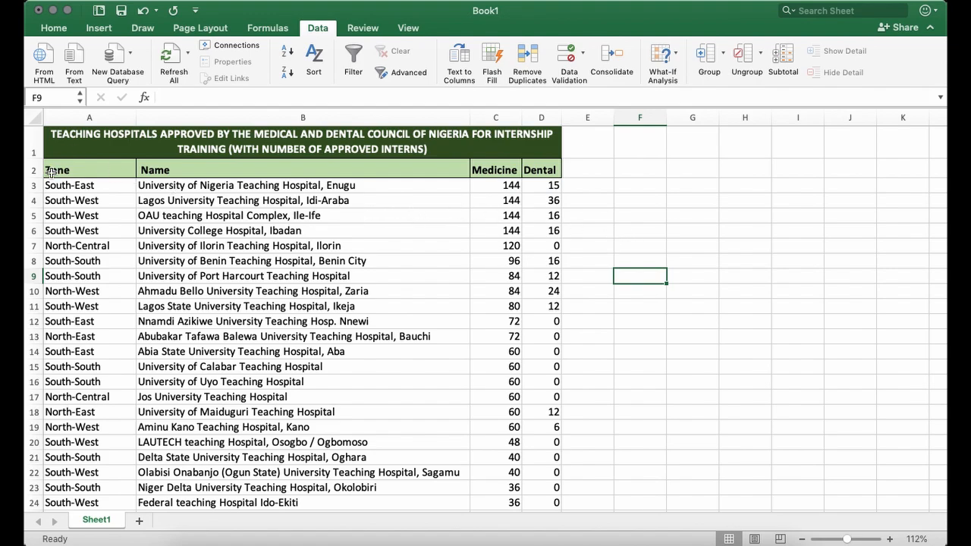
Set the first sort level for table range A2:D37 to the Zone column, on values, A to Z.
{"action": "left_click_drag", "start_coordinate": [49, 169], "coordinate": [560, 462]}
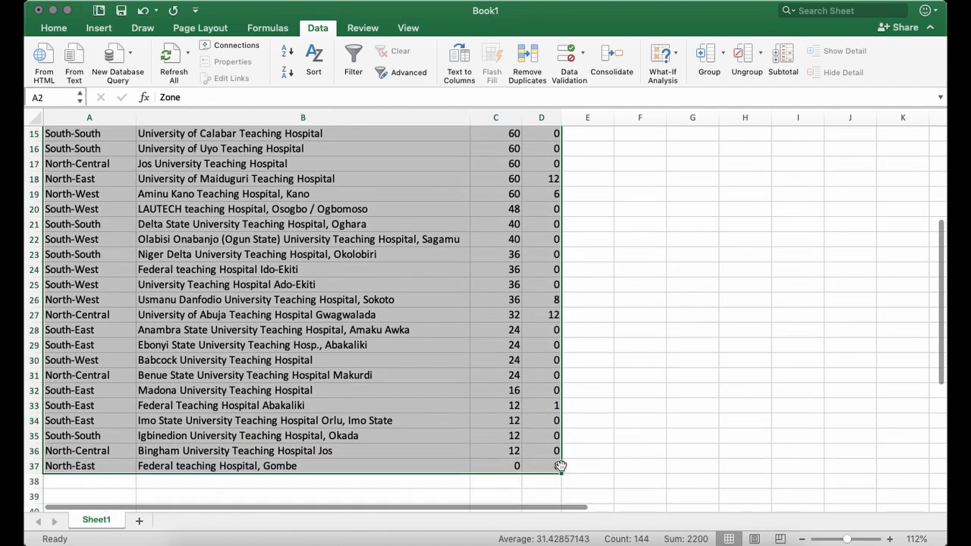
{"action": "scroll", "coordinate": [529, 459], "scroll_direction": "up", "scroll_amount": 7}
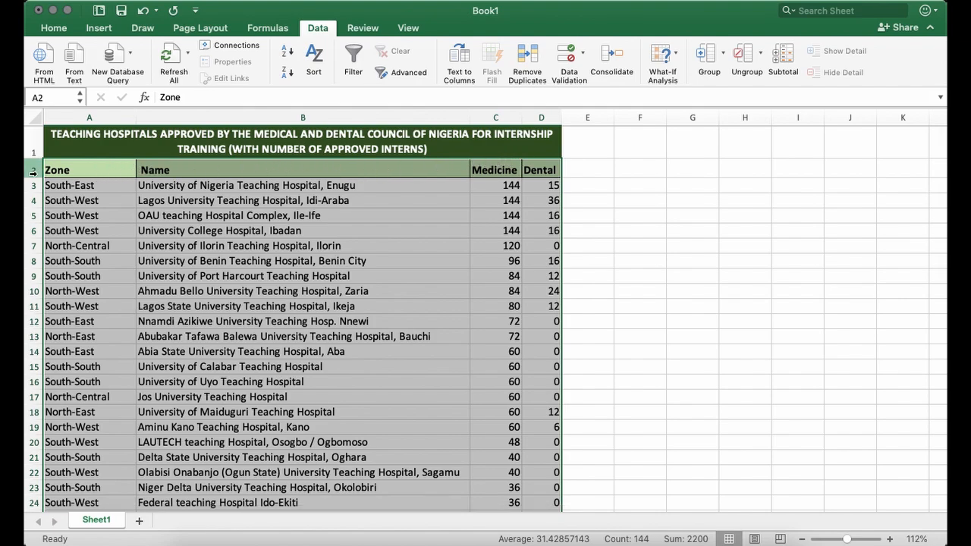
{"action": "scroll", "coordinate": [455, 357], "scroll_direction": "down", "scroll_amount": 7}
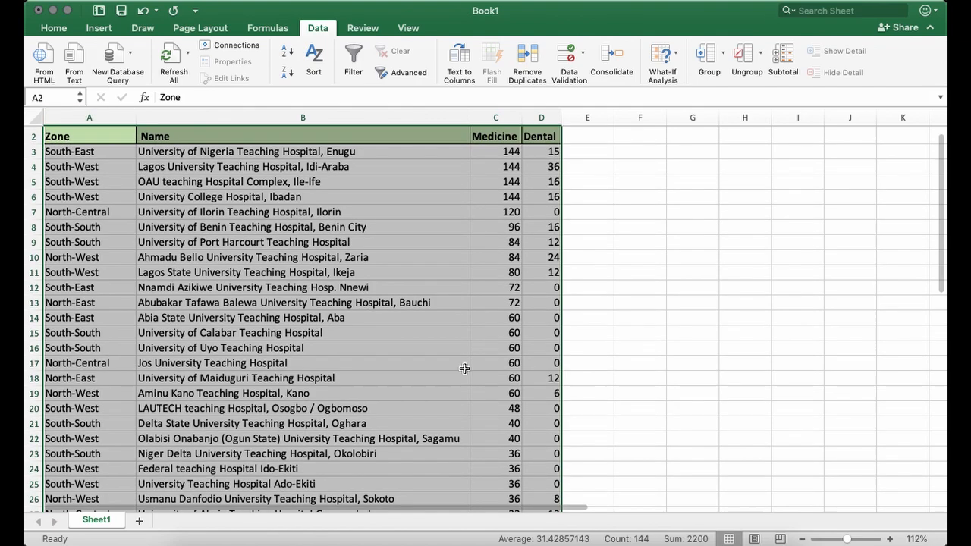
{"action": "scroll", "coordinate": [517, 411], "scroll_direction": "down", "scroll_amount": 1}
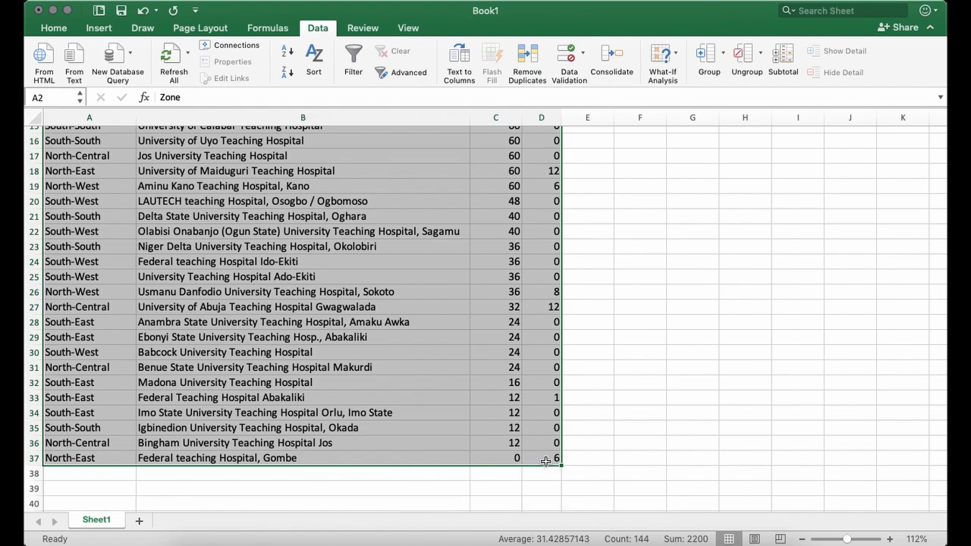
{"action": "scroll", "coordinate": [538, 455], "scroll_direction": "up", "scroll_amount": 8}
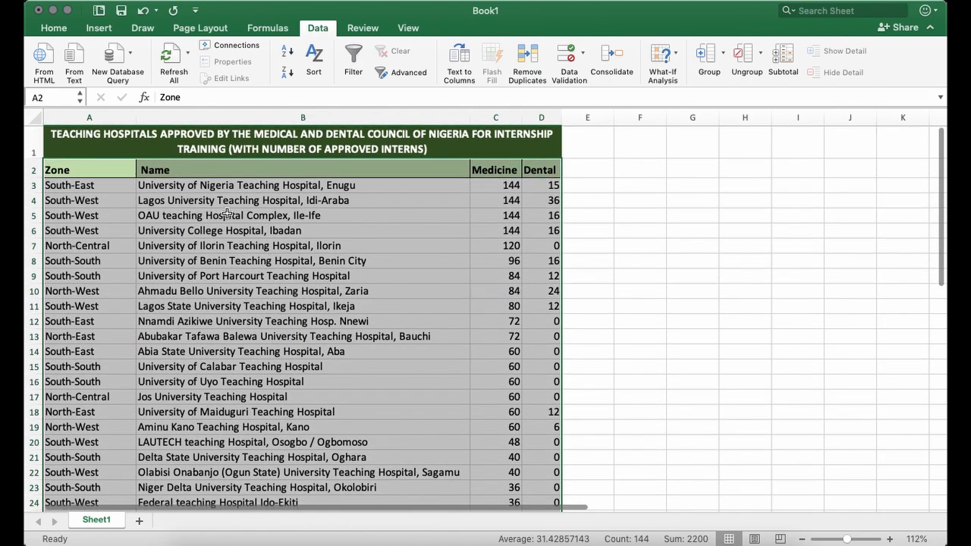
{"action": "left_click", "coordinate": [313, 59]}
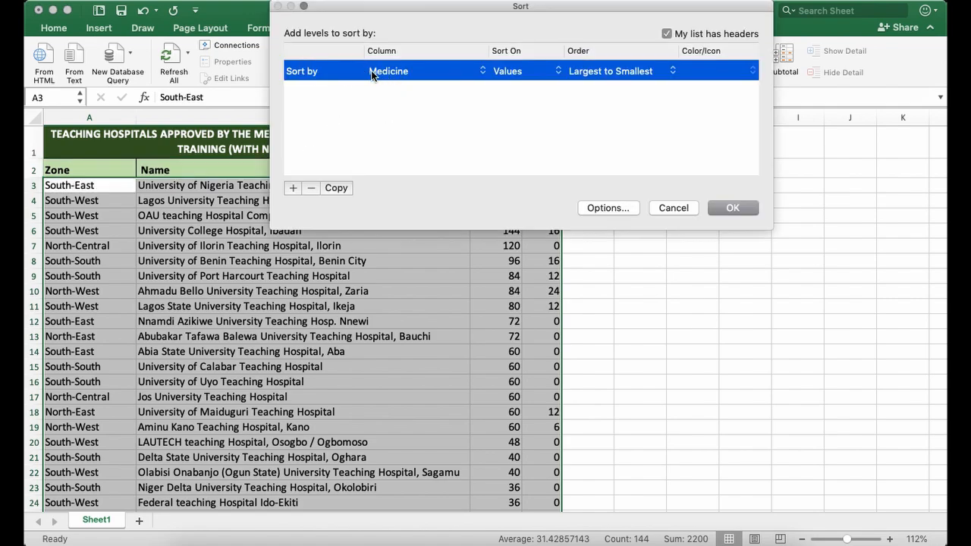
{"action": "left_click", "coordinate": [400, 70]}
{"action": "left_click", "coordinate": [401, 70]}
{"action": "left_click", "coordinate": [400, 70]}
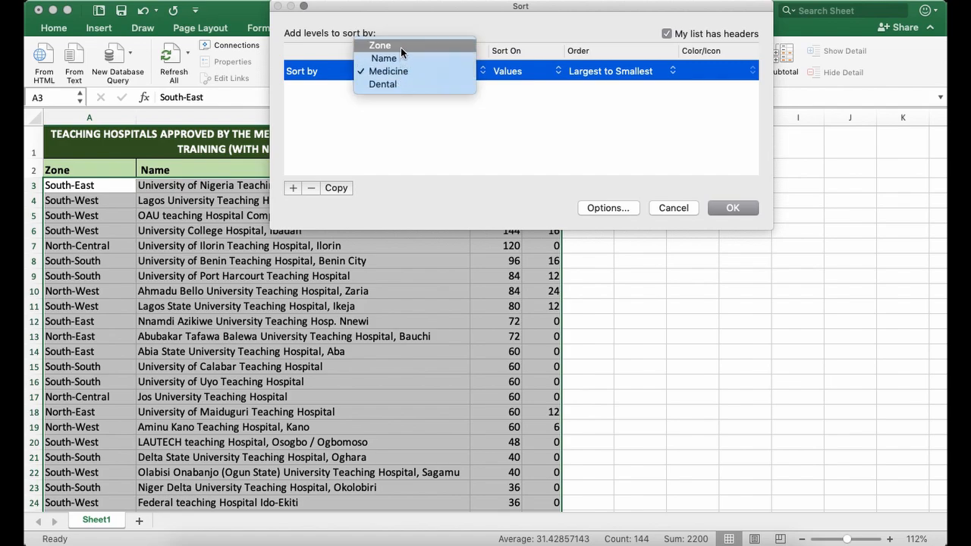
{"action": "left_click", "coordinate": [400, 46]}
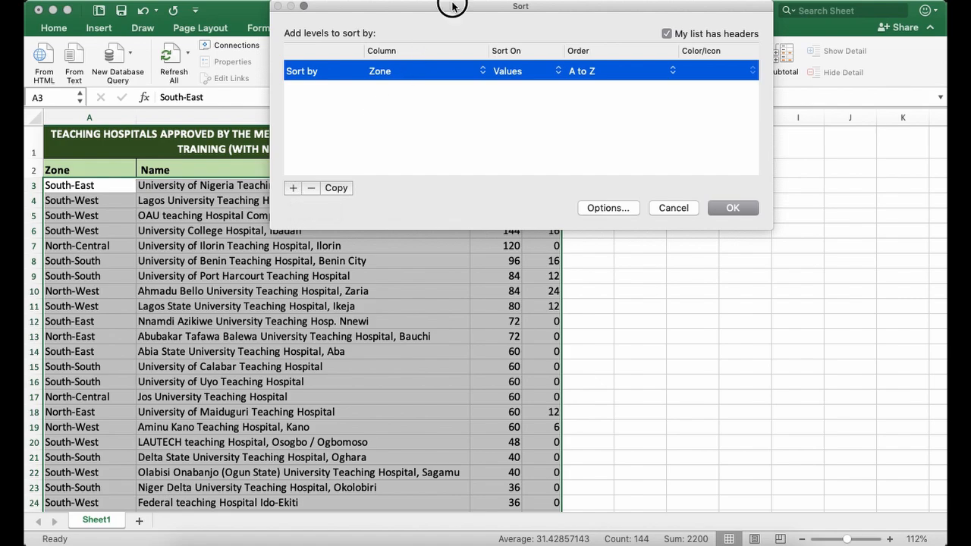
Add a second sort level by the Name column on values, Z to A, and apply the two-level sort.
{"action": "left_click_drag", "start_coordinate": [452, 6], "coordinate": [466, 175]}
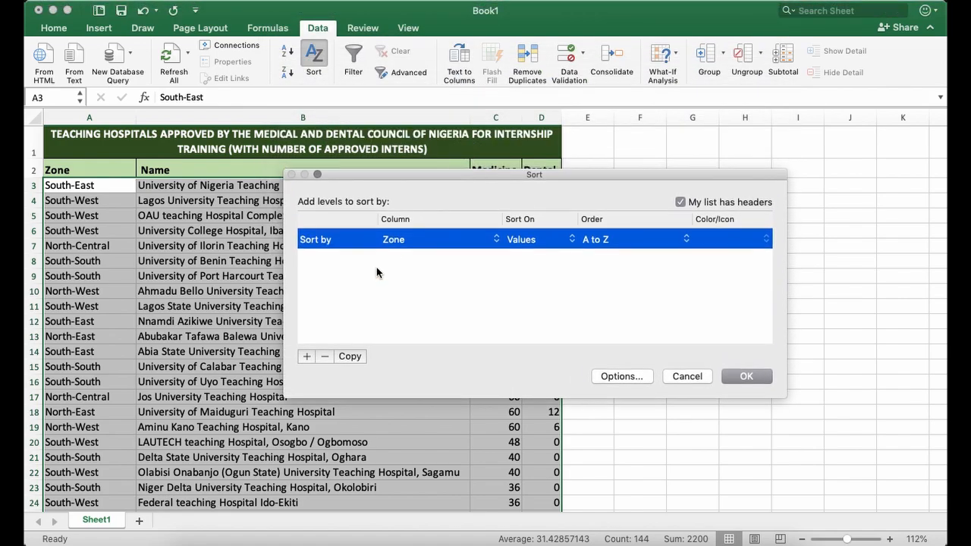
{"action": "left_click", "coordinate": [306, 356]}
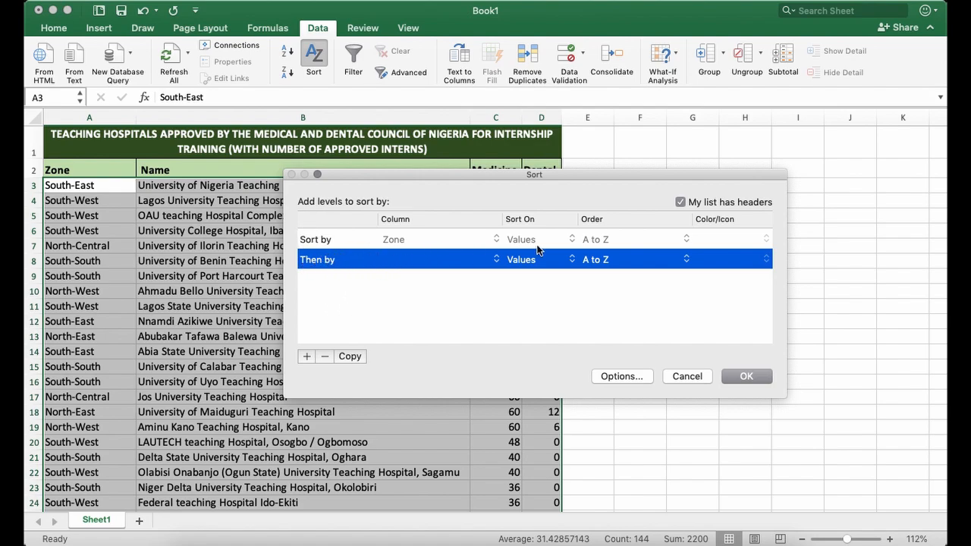
{"action": "left_click", "coordinate": [347, 241]}
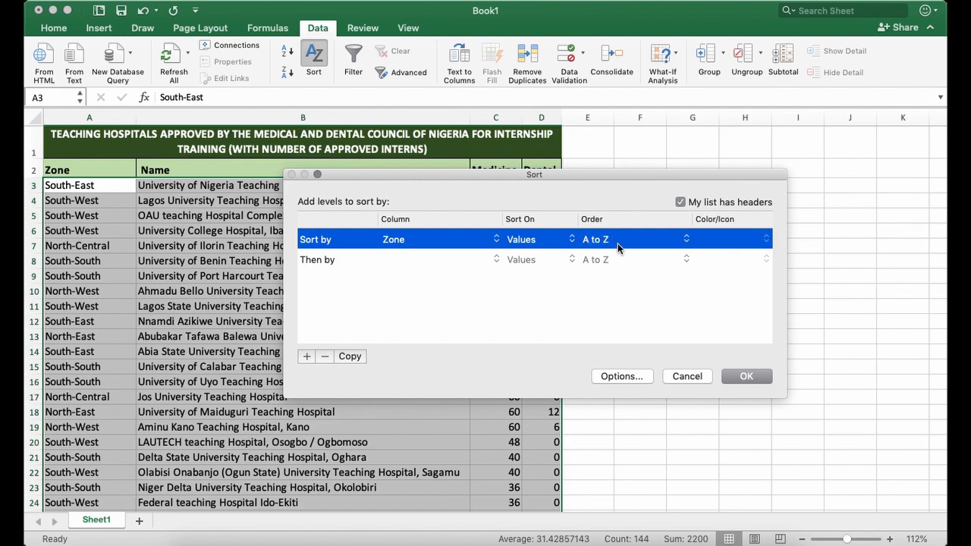
{"action": "left_click", "coordinate": [327, 260]}
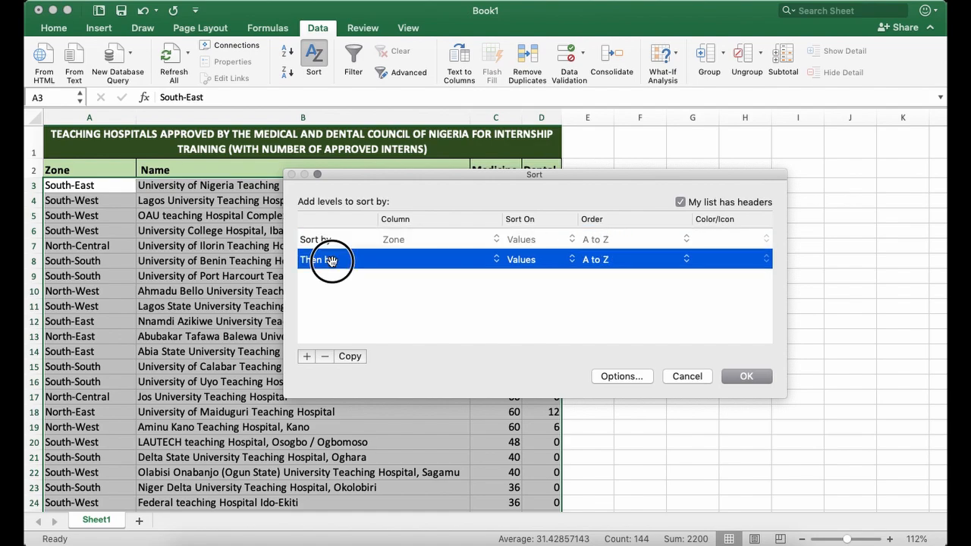
{"action": "left_click", "coordinate": [407, 259]}
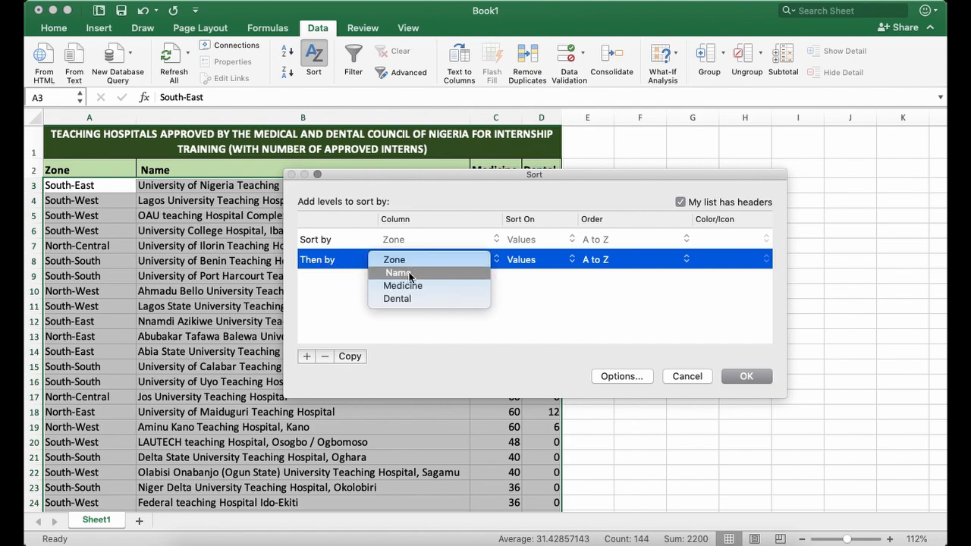
{"action": "left_click", "coordinate": [408, 274]}
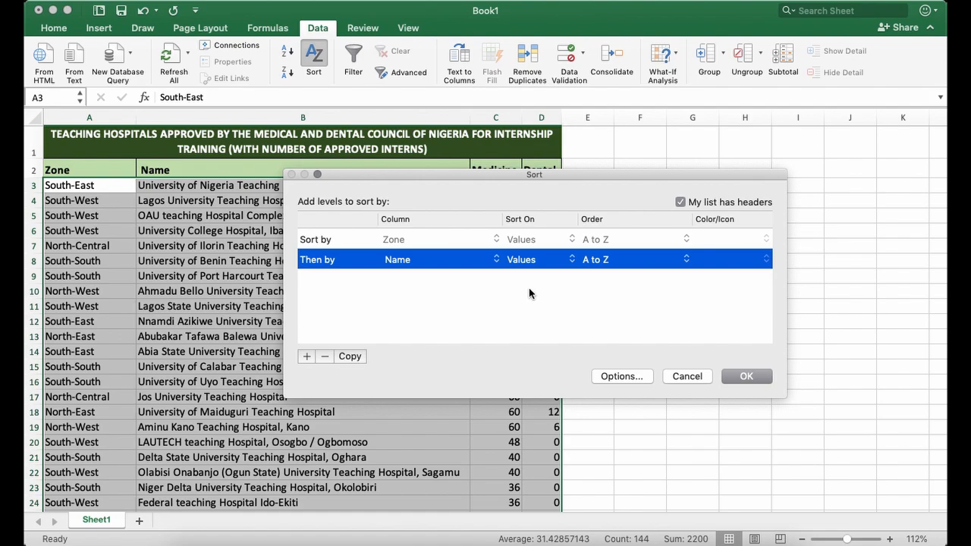
{"action": "left_click", "coordinate": [598, 262]}
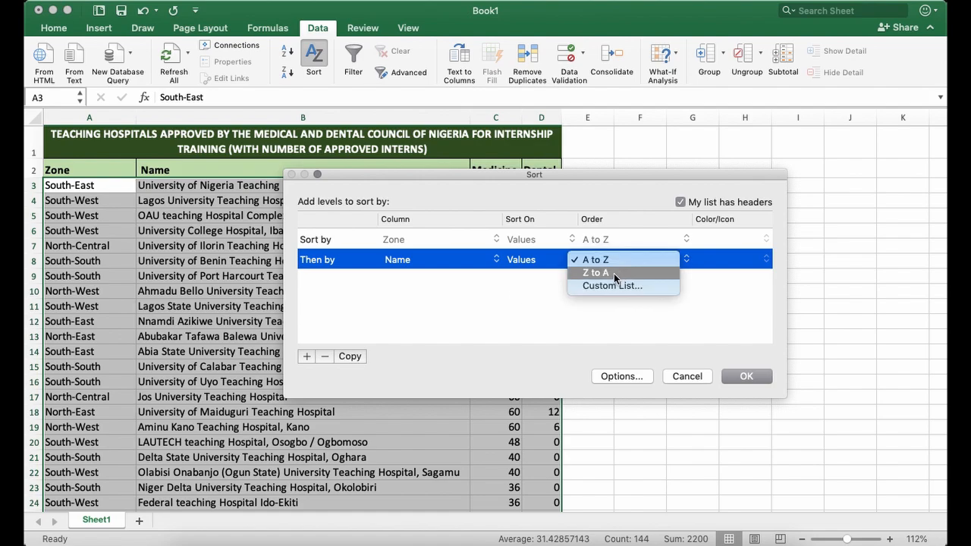
{"action": "left_click", "coordinate": [613, 273]}
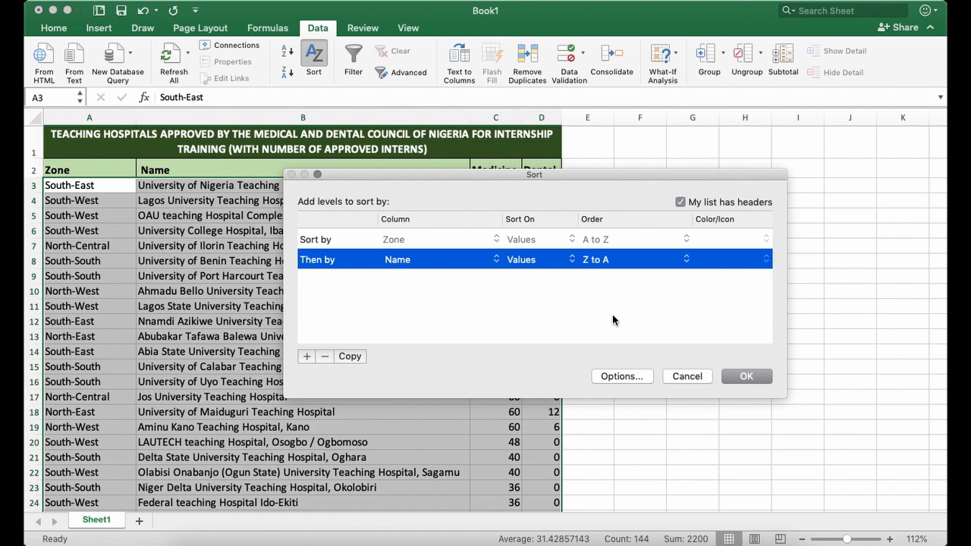
{"action": "left_click", "coordinate": [748, 374]}
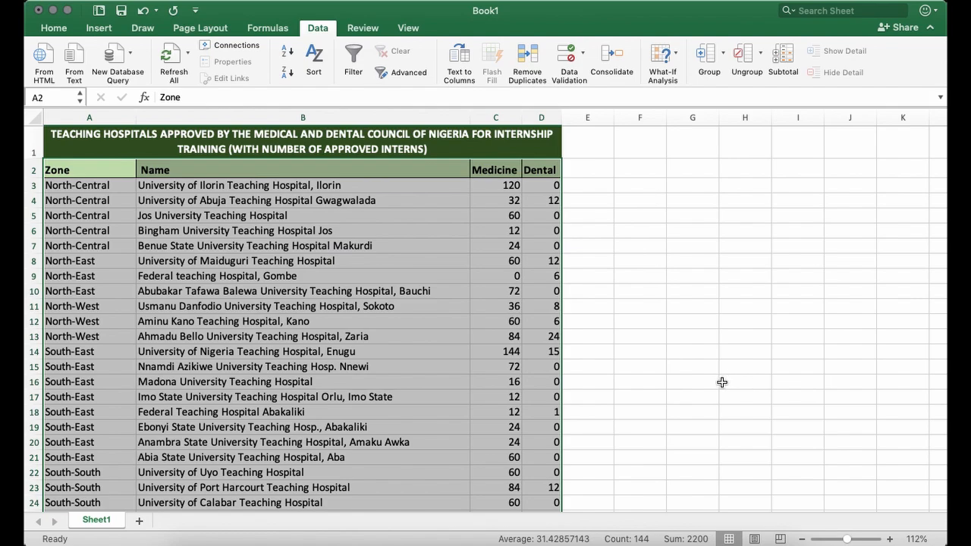
Examine the order of the Zone column from the first record down to row 37.
{"action": "left_click", "coordinate": [110, 186]}
{"action": "left_click_drag", "start_coordinate": [113, 169], "coordinate": [533, 470]}
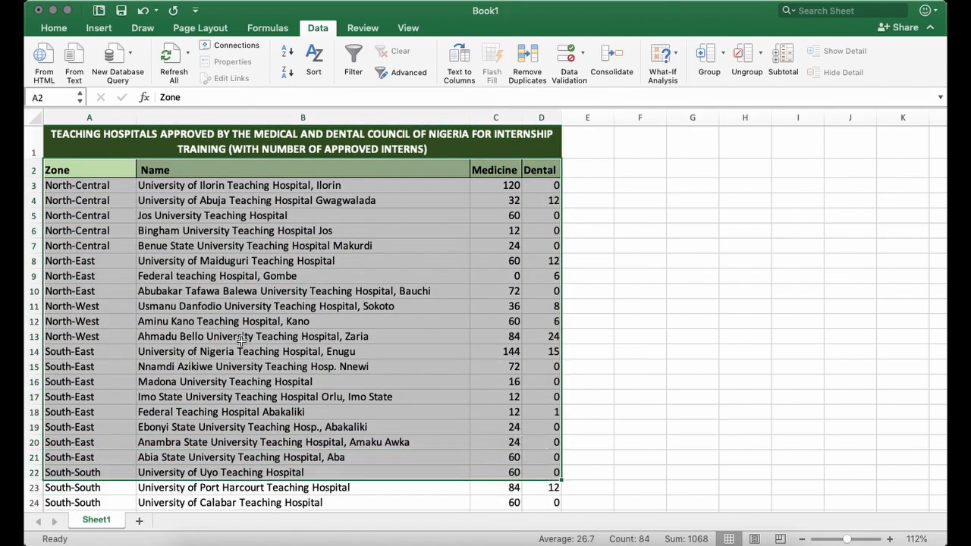
{"action": "left_click", "coordinate": [121, 260]}
{"action": "left_click", "coordinate": [97, 187]}
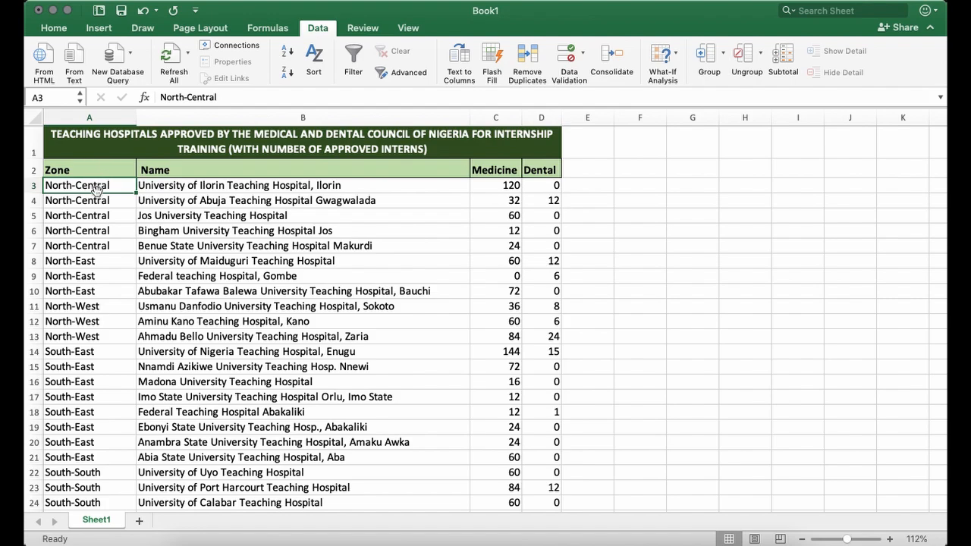
{"action": "left_click", "coordinate": [110, 115]}
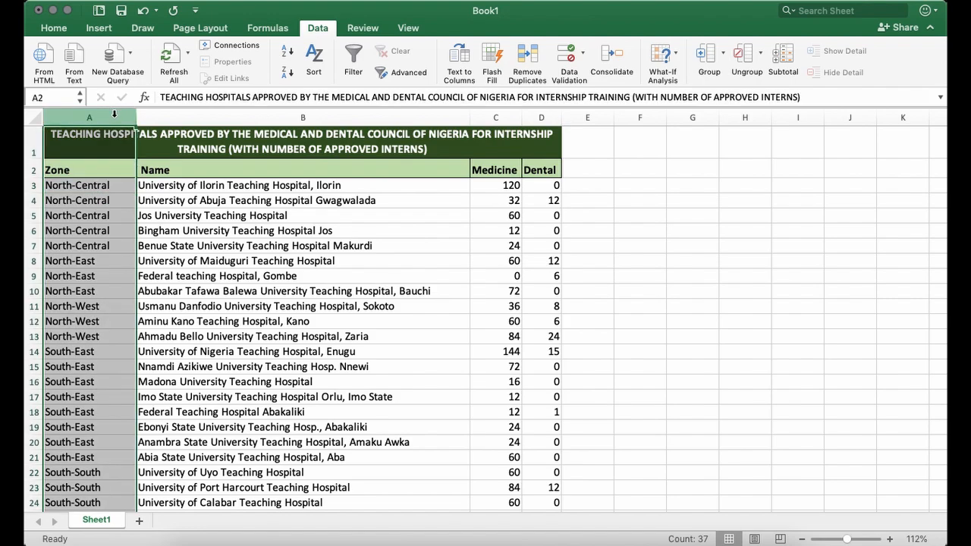
{"action": "left_click", "coordinate": [96, 186]}
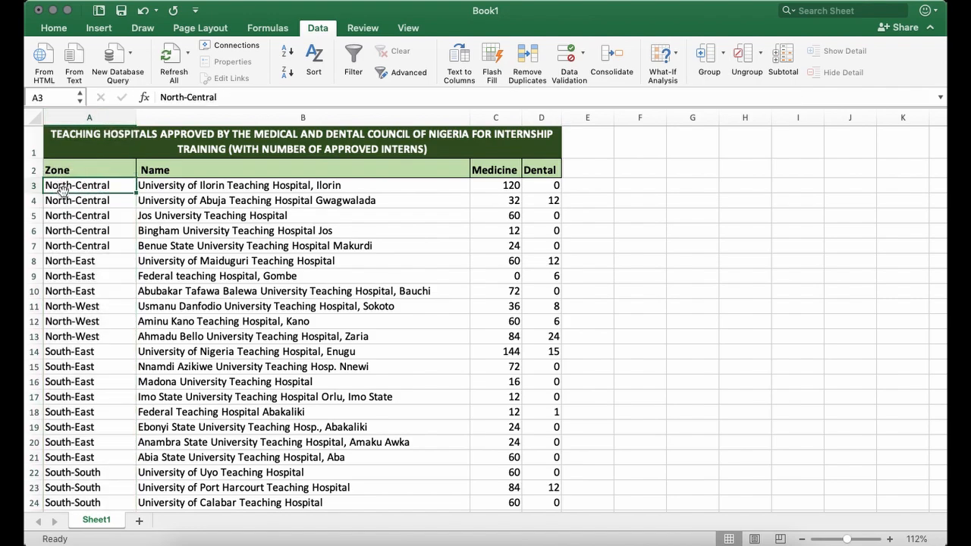
{"action": "left_click_drag", "start_coordinate": [74, 185], "coordinate": [101, 422]}
{"action": "left_click", "coordinate": [95, 443]}
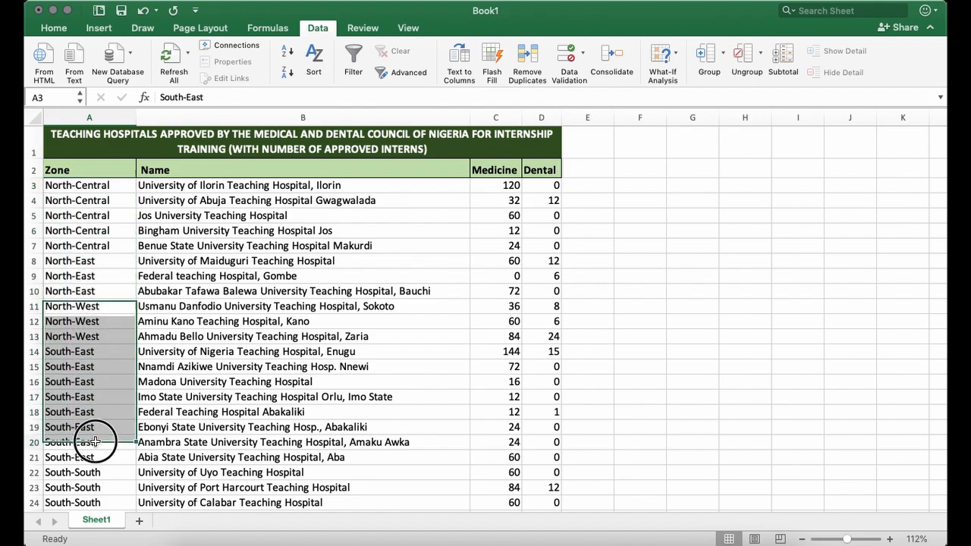
{"action": "scroll", "coordinate": [106, 419], "scroll_direction": "down", "scroll_amount": 5}
{"action": "left_click", "coordinate": [82, 464]}
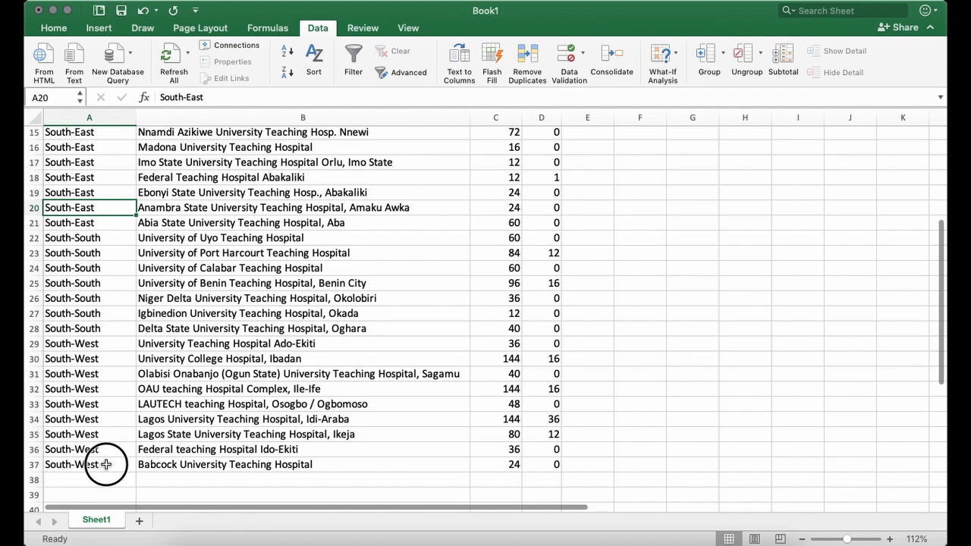
{"action": "scroll", "coordinate": [128, 404], "scroll_direction": "up", "scroll_amount": 5}
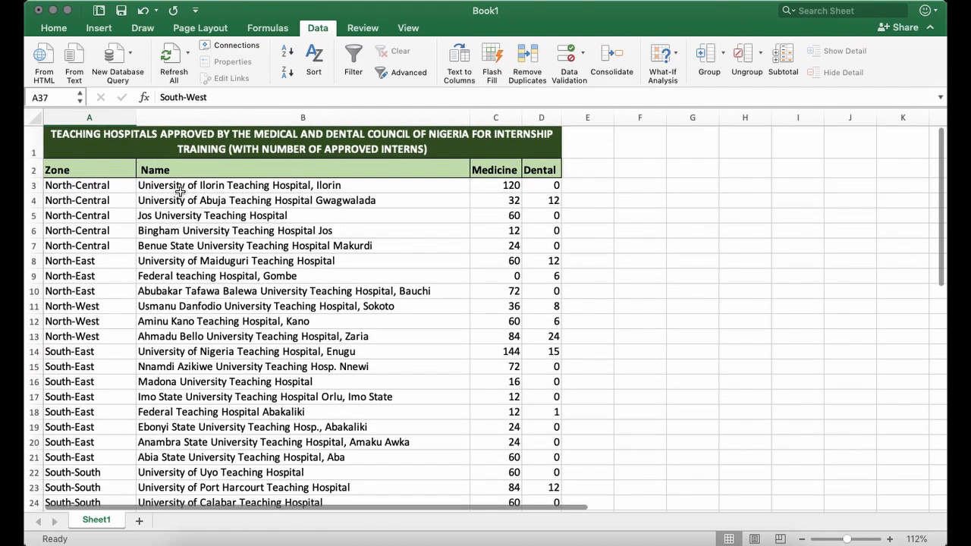
Examine the order of the hospital names within the North-Central and North-East zone groups, down to the first North-West record.
{"action": "left_click_drag", "start_coordinate": [108, 185], "coordinate": [118, 249]}
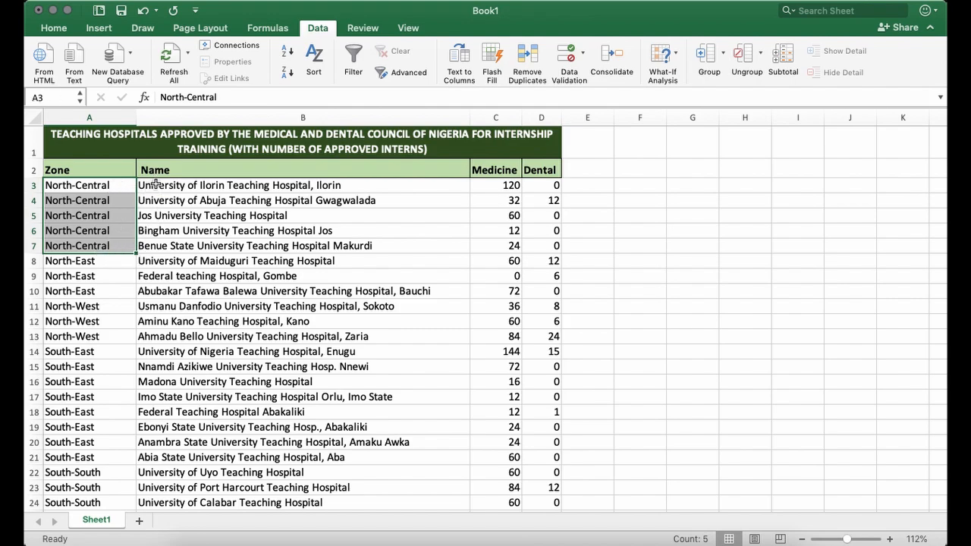
{"action": "left_click", "coordinate": [155, 185]}
{"action": "left_click_drag", "start_coordinate": [170, 186], "coordinate": [184, 241]}
{"action": "left_click", "coordinate": [144, 185]}
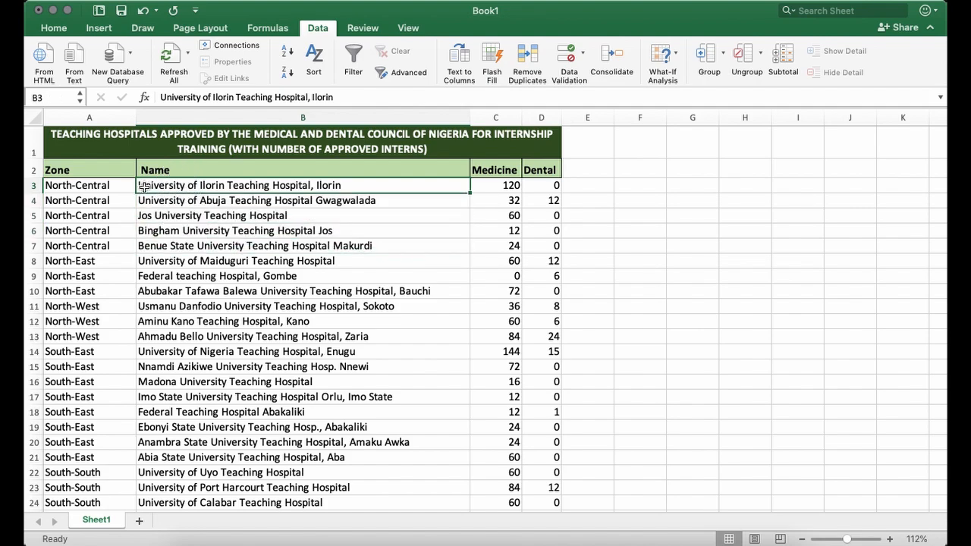
{"action": "left_click", "coordinate": [144, 248]}
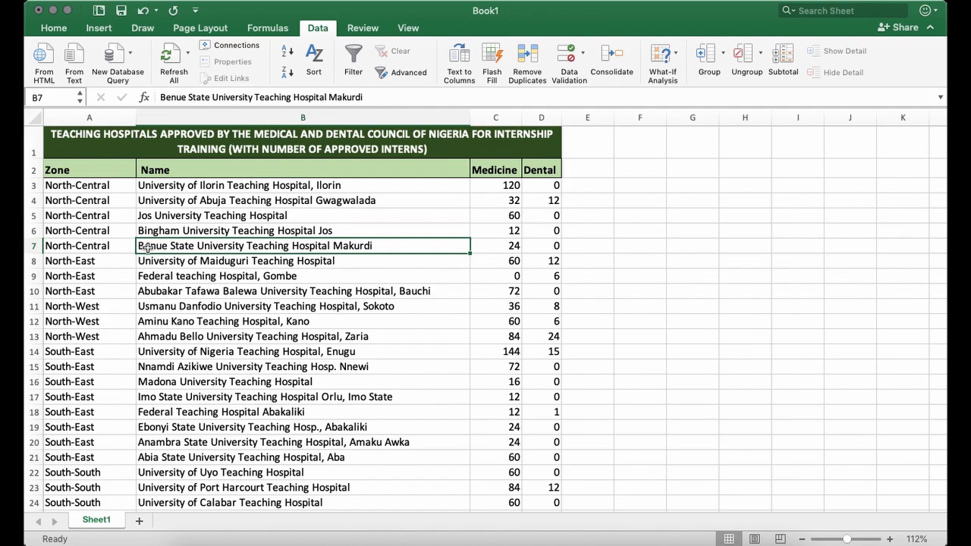
{"action": "left_click", "coordinate": [96, 264]}
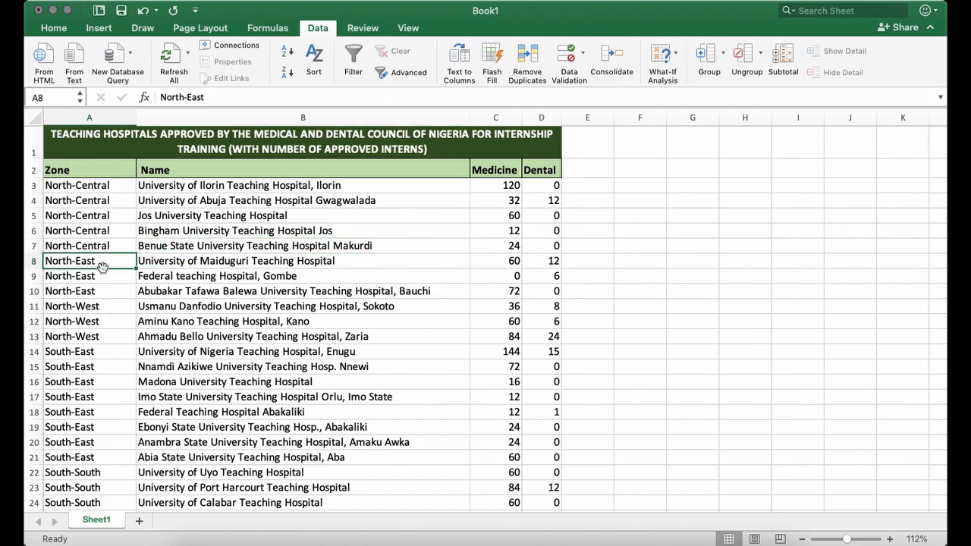
{"action": "left_click_drag", "start_coordinate": [111, 275], "coordinate": [535, 296]}
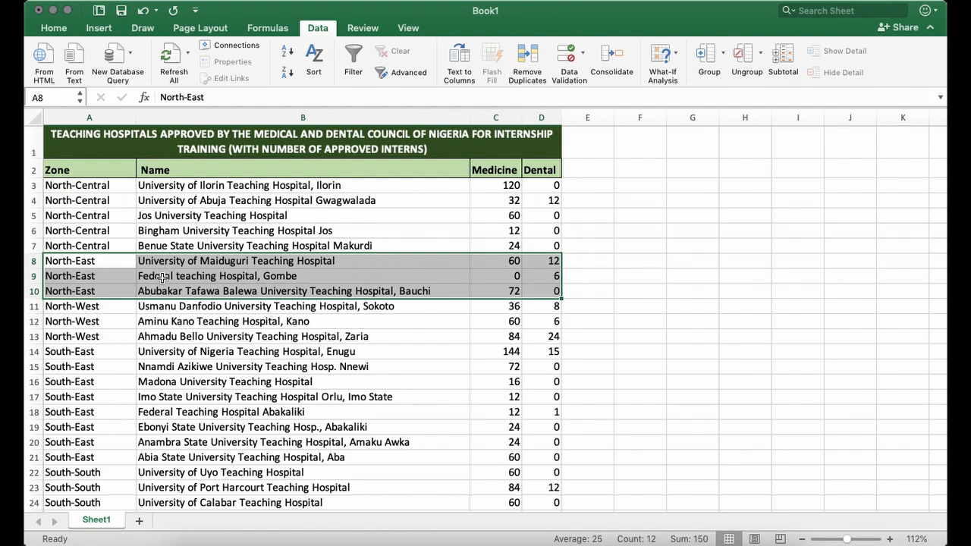
{"action": "left_click", "coordinate": [104, 311]}
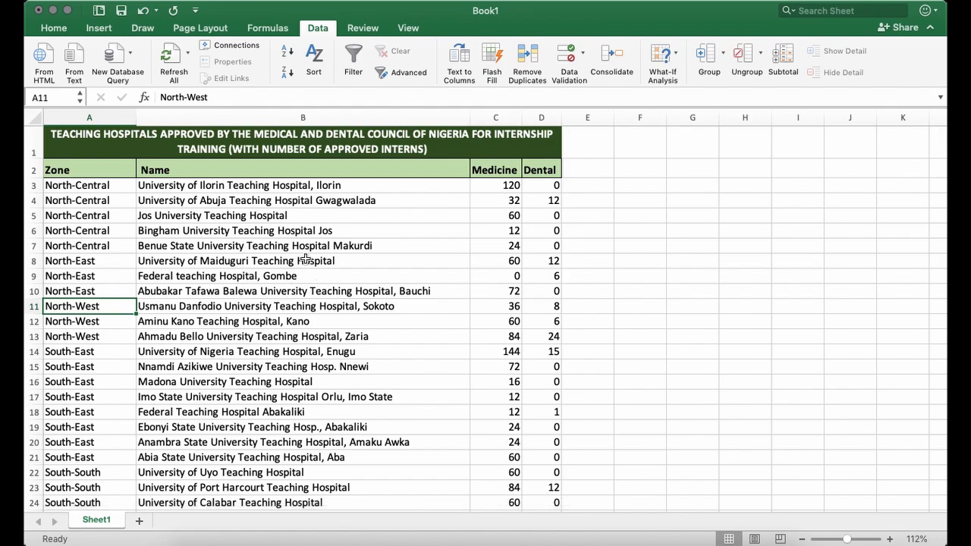
Examine the North-Central group's zone entries, the order of its hospital names, and its Medicine intern numbers.
{"action": "left_click", "coordinate": [112, 185]}
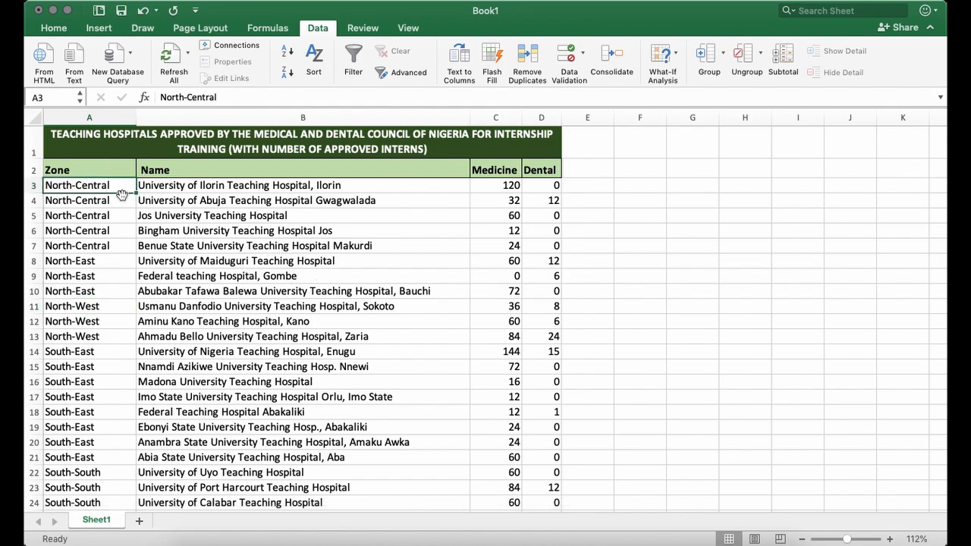
{"action": "left_click", "coordinate": [109, 249]}
{"action": "left_click", "coordinate": [117, 188]}
{"action": "left_click_drag", "start_coordinate": [161, 186], "coordinate": [171, 240]}
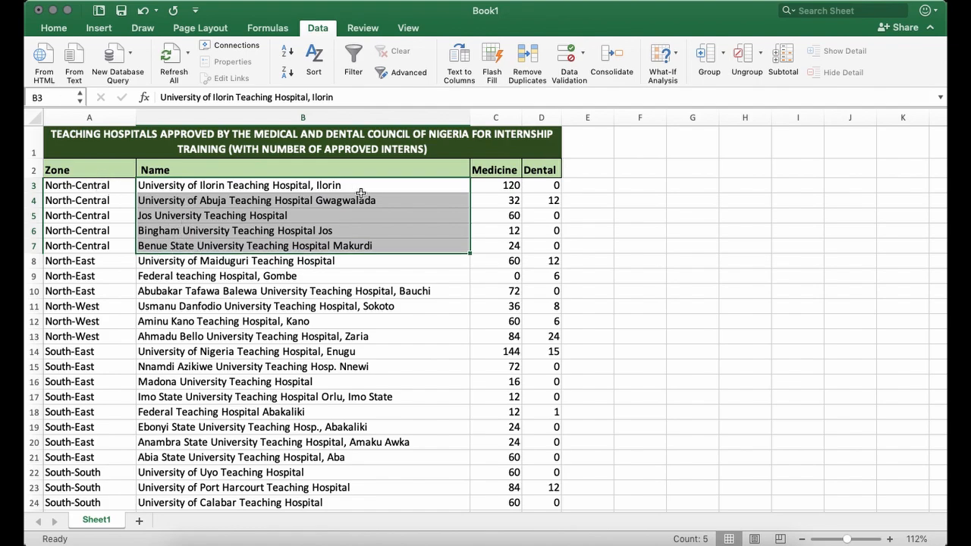
{"action": "left_click", "coordinate": [499, 187]}
{"action": "left_click_drag", "start_coordinate": [499, 187], "coordinate": [499, 248]}
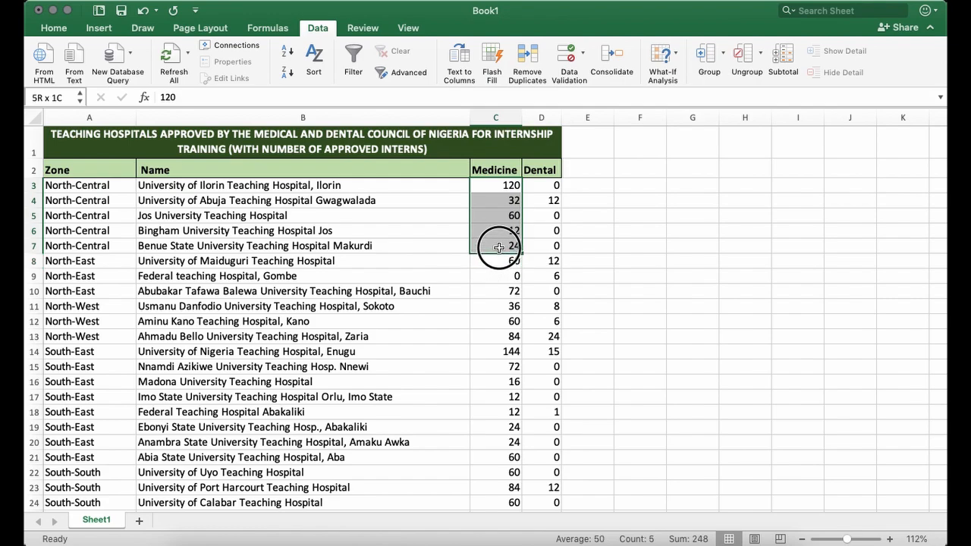
{"action": "left_click_drag", "start_coordinate": [499, 248], "coordinate": [499, 247]}
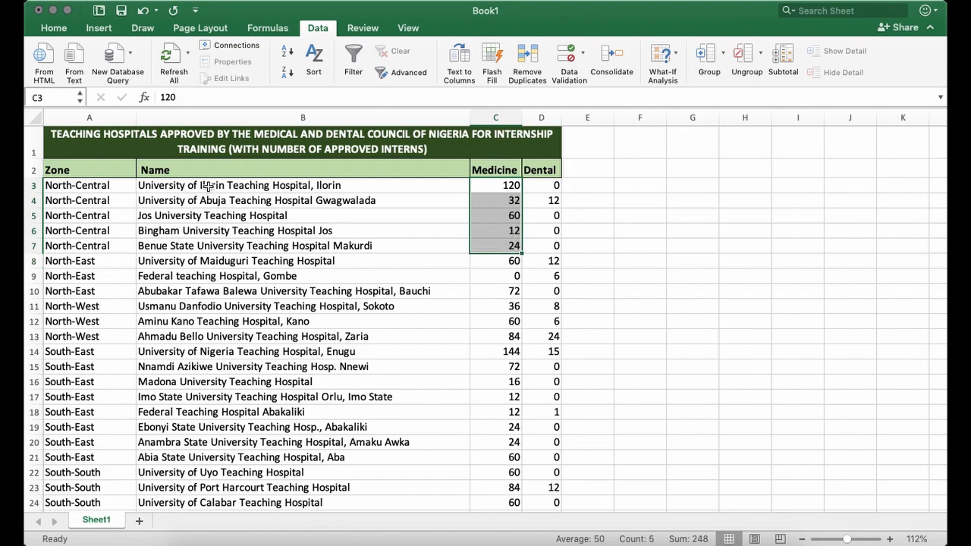
{"action": "left_click", "coordinate": [97, 188]}
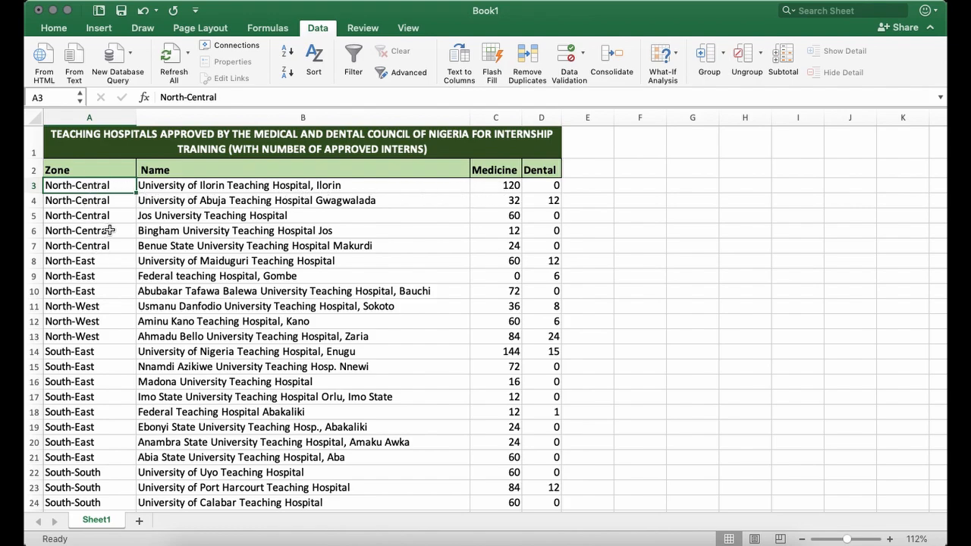
Re-sort the table by Zone A to Z, with Medicine on values, largest to smallest, replacing Name as the second sort level.
{"action": "left_click_drag", "start_coordinate": [74, 171], "coordinate": [553, 474]}
{"action": "left_click", "coordinate": [313, 64]}
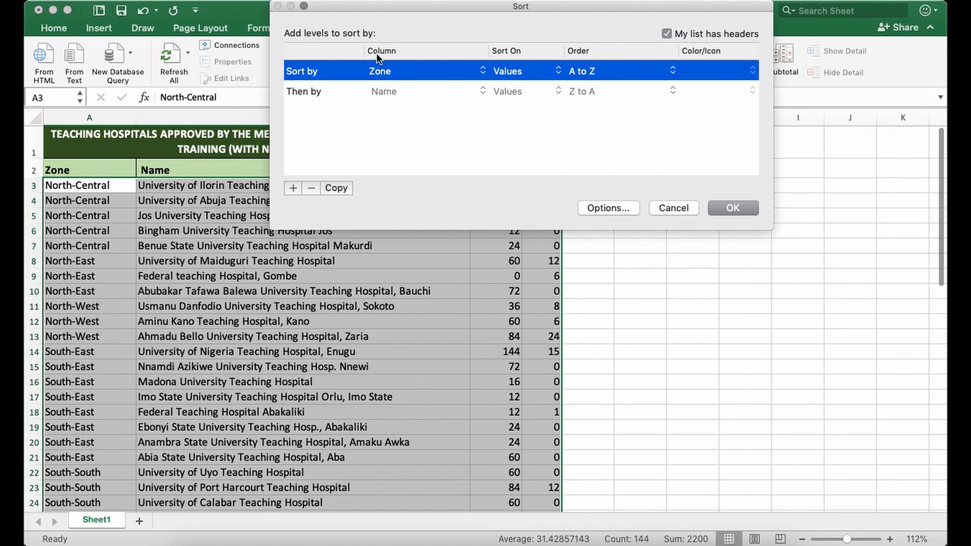
{"action": "left_click_drag", "start_coordinate": [393, 9], "coordinate": [395, 212]}
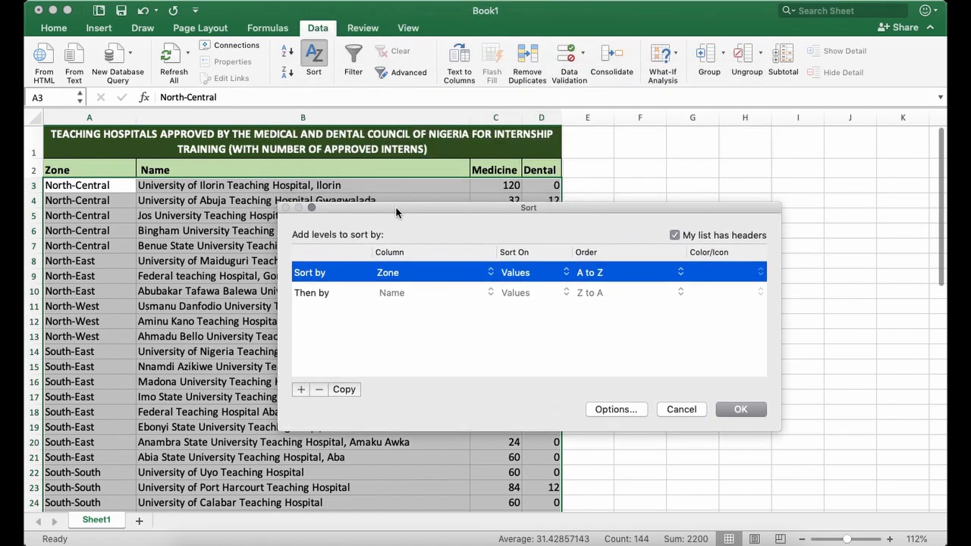
{"action": "left_click", "coordinate": [399, 293]}
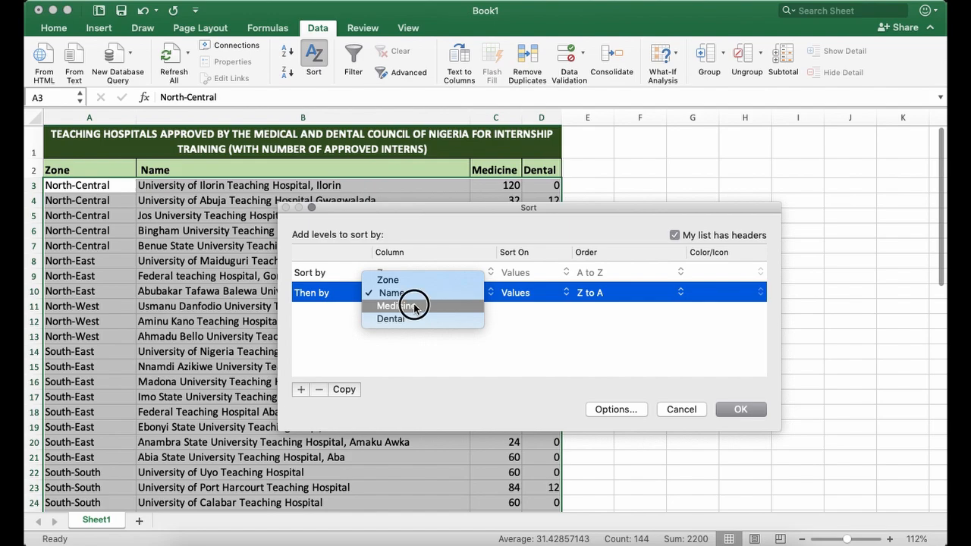
{"action": "left_click", "coordinate": [415, 306]}
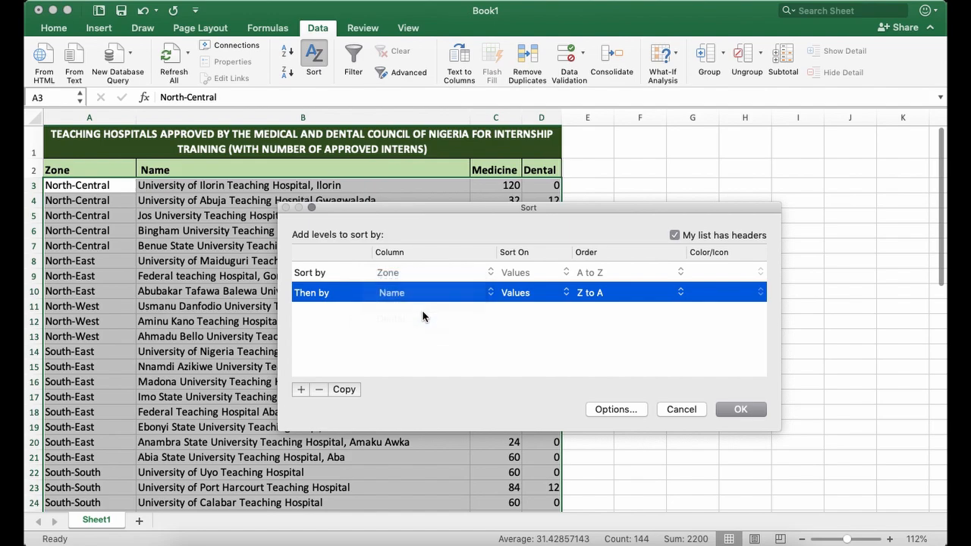
{"action": "left_click", "coordinate": [606, 297]}
{"action": "left_click", "coordinate": [624, 307]}
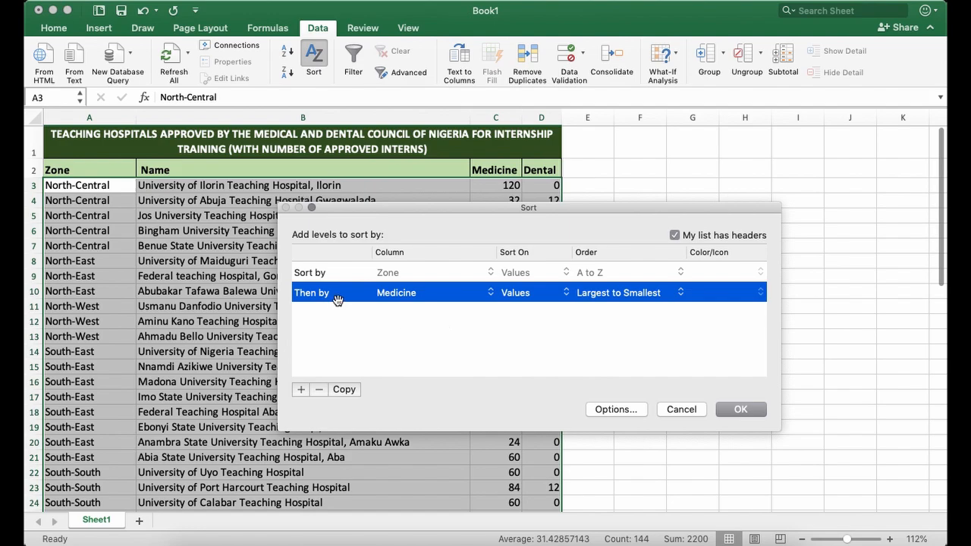
{"action": "left_click", "coordinate": [315, 274]}
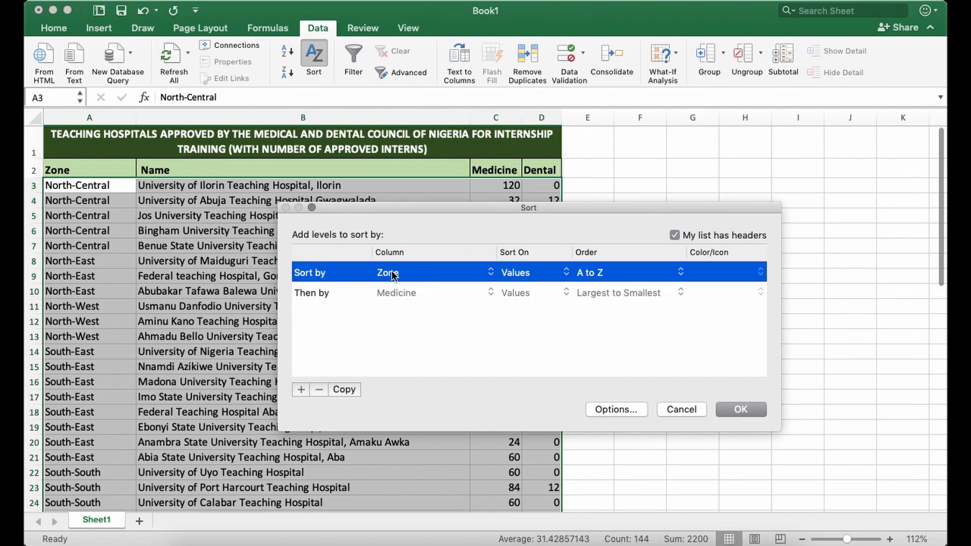
{"action": "left_click", "coordinate": [325, 295]}
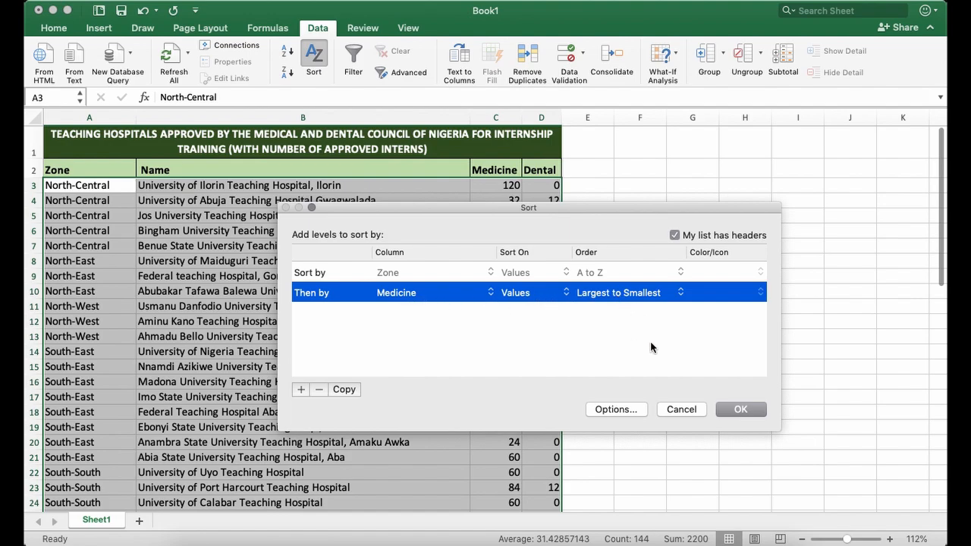
{"action": "left_click", "coordinate": [742, 408]}
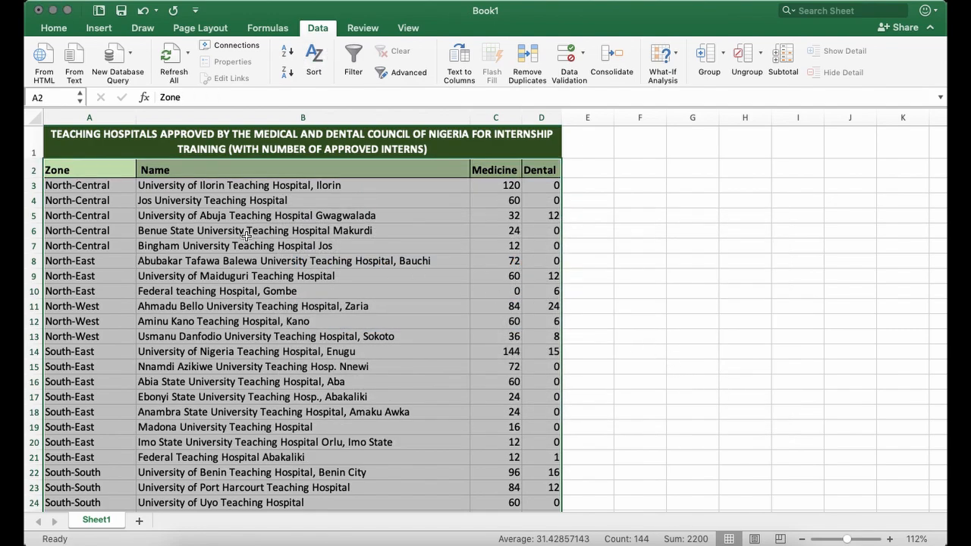
Fill the North-Central rows, A3:D7, with the lightest blue-gray theme colour.
{"action": "left_click", "coordinate": [104, 186]}
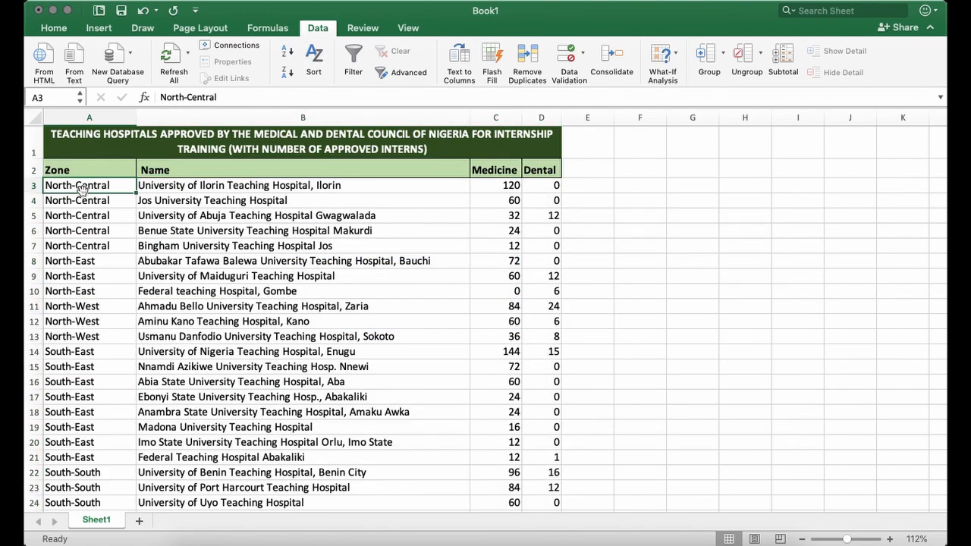
{"action": "left_click_drag", "start_coordinate": [68, 184], "coordinate": [523, 249]}
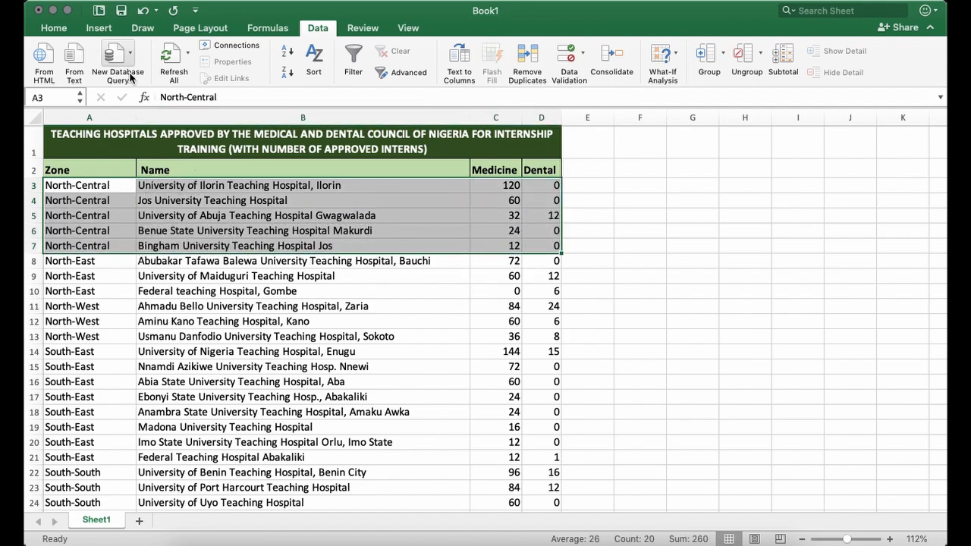
{"action": "left_click", "coordinate": [60, 29]}
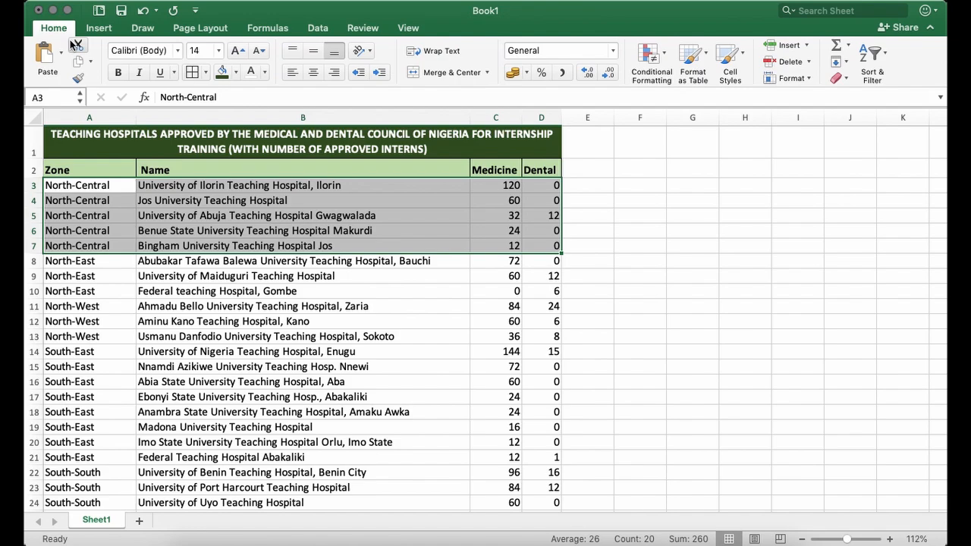
{"action": "left_click", "coordinate": [237, 73]}
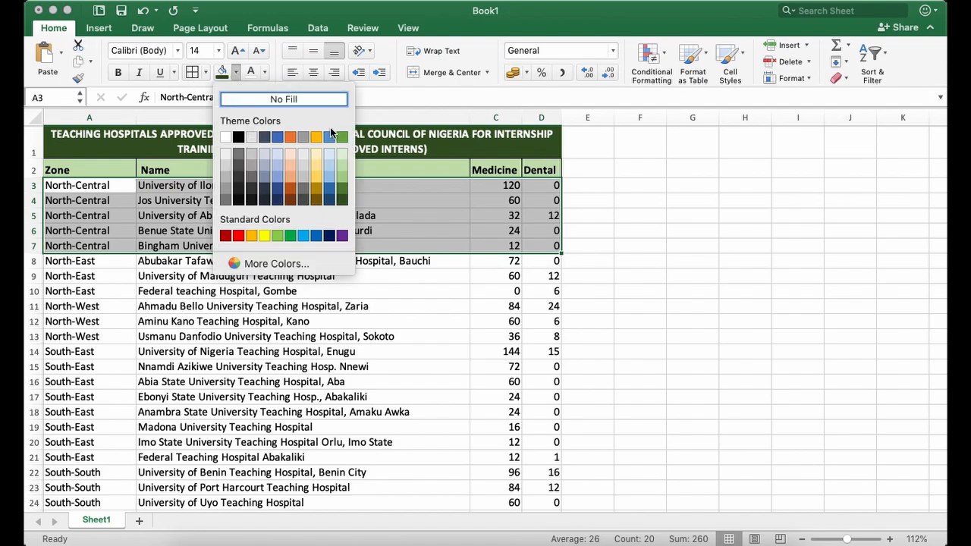
{"action": "left_click", "coordinate": [262, 155]}
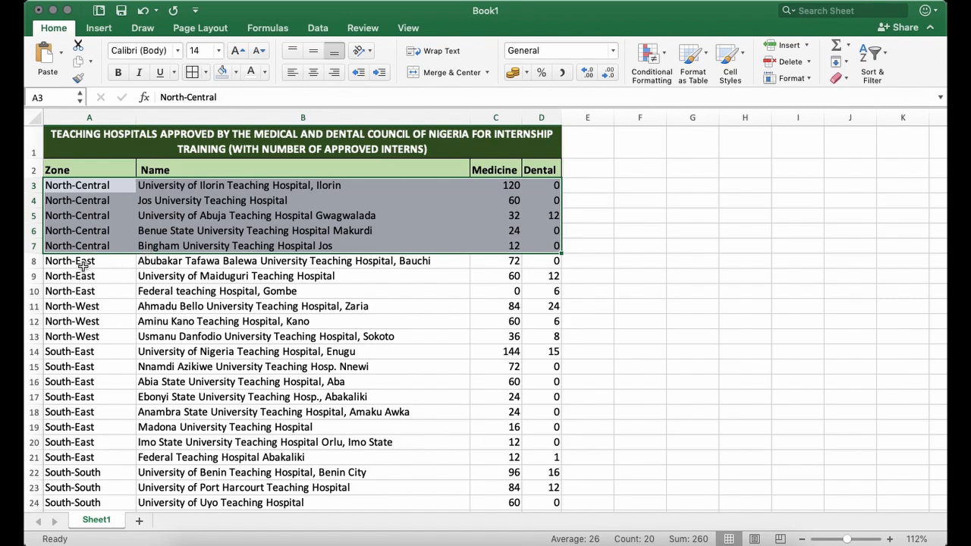
Fill the North-East rows 8 to 10 with the lightest orange and the North-West rows 11 to 13 with the lightest gold.
{"action": "left_click_drag", "start_coordinate": [83, 265], "coordinate": [536, 292]}
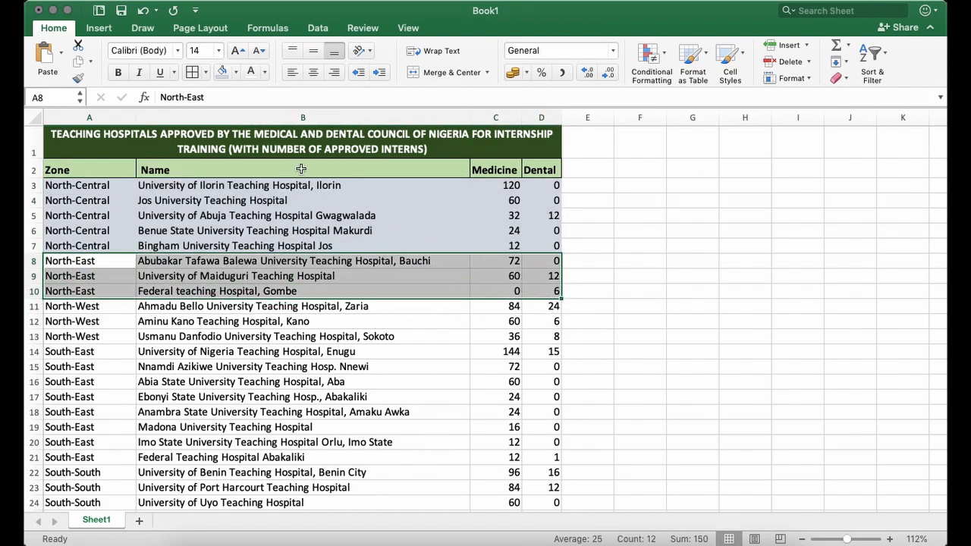
{"action": "left_click", "coordinate": [235, 71]}
{"action": "left_click", "coordinate": [281, 155]}
{"action": "left_click_drag", "start_coordinate": [68, 306], "coordinate": [535, 336]}
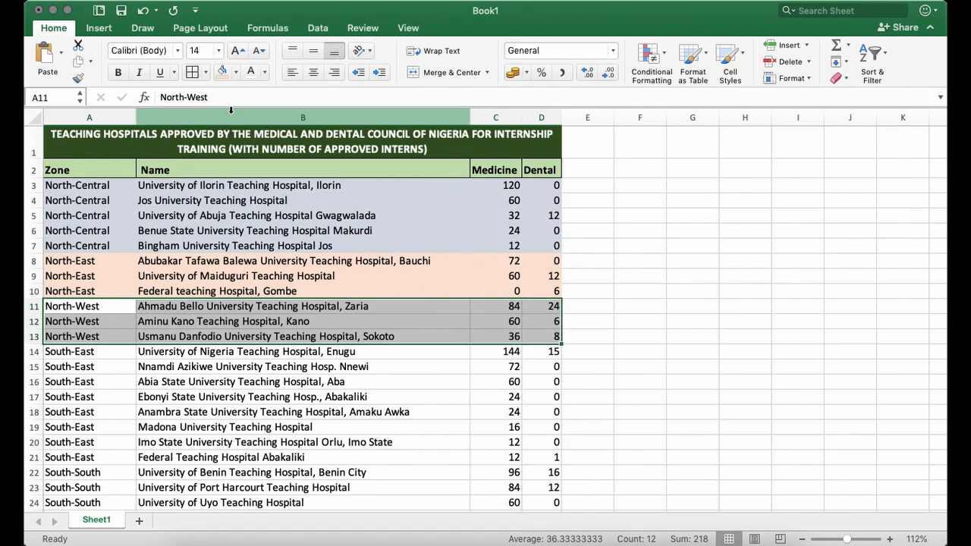
{"action": "left_click", "coordinate": [235, 71]}
{"action": "left_click", "coordinate": [317, 158]}
Fill the South-East rows 14 to 21 with medium orange and the South-South rows 22 to 28 with light green.
{"action": "left_click_drag", "start_coordinate": [68, 351], "coordinate": [554, 456]}
{"action": "left_click", "coordinate": [235, 71]}
{"action": "left_click", "coordinate": [281, 176]}
{"action": "left_click", "coordinate": [64, 473]}
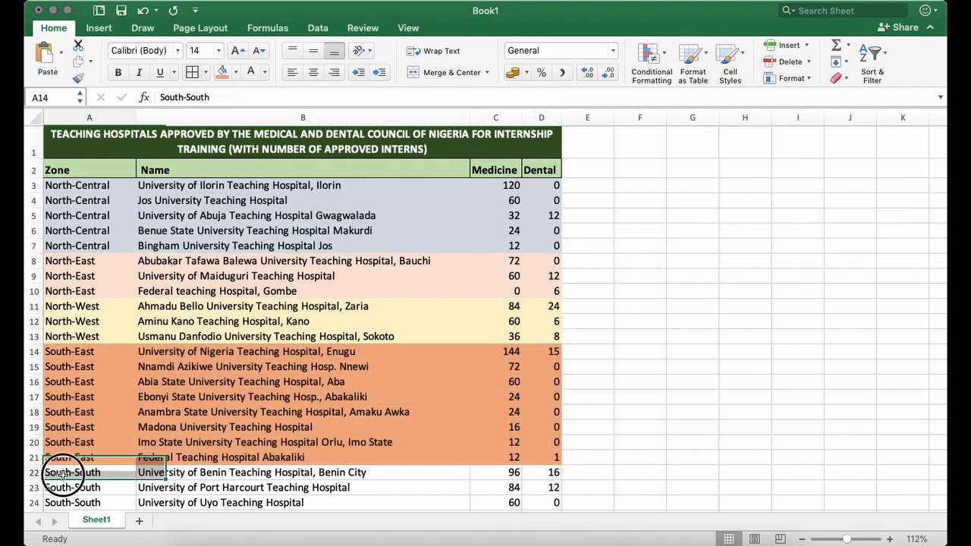
{"action": "left_click_drag", "start_coordinate": [64, 472], "coordinate": [554, 361]}
{"action": "left_click", "coordinate": [235, 72]}
{"action": "left_click", "coordinate": [336, 179]}
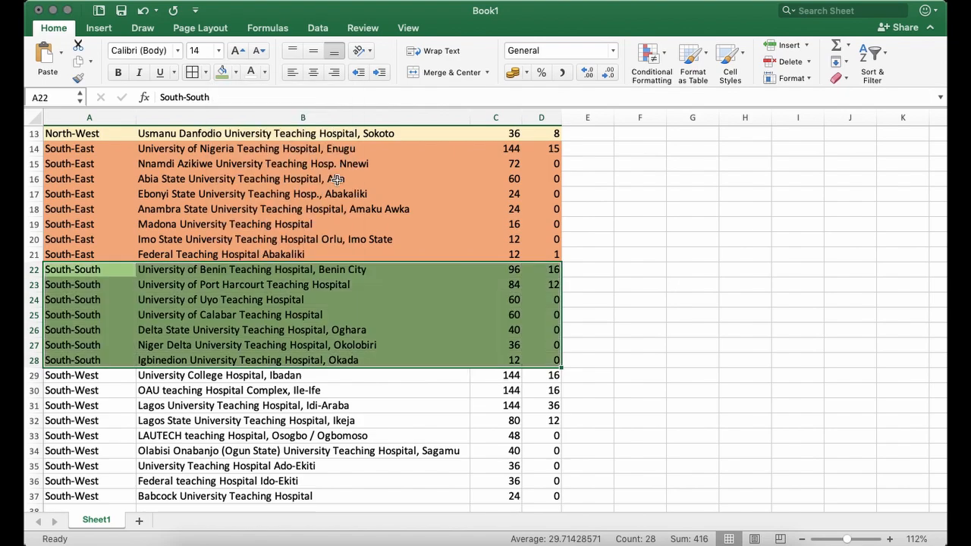
Fill the South-West rows, A29:D37, with another theme colour.
{"action": "left_click_drag", "start_coordinate": [70, 375], "coordinate": [544, 498]}
{"action": "left_click", "coordinate": [235, 72]}
{"action": "left_click", "coordinate": [282, 177]}
{"action": "left_click", "coordinate": [429, 299]}
{"action": "scroll", "coordinate": [431, 287], "scroll_direction": "up", "scroll_amount": 6}
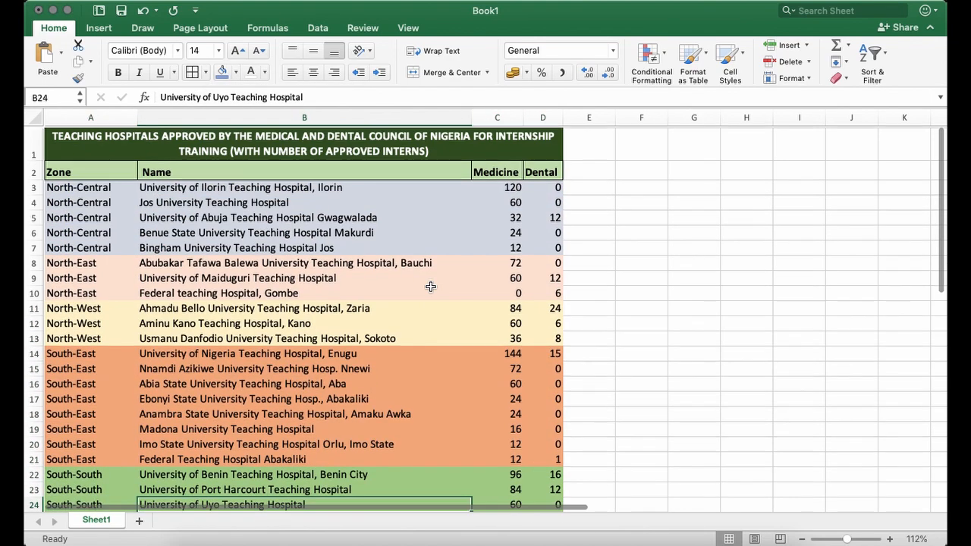
Examine the first hospital and its Medicine number in each colour-filled zone group, from North-Central to South-South.
{"action": "left_click", "coordinate": [581, 186]}
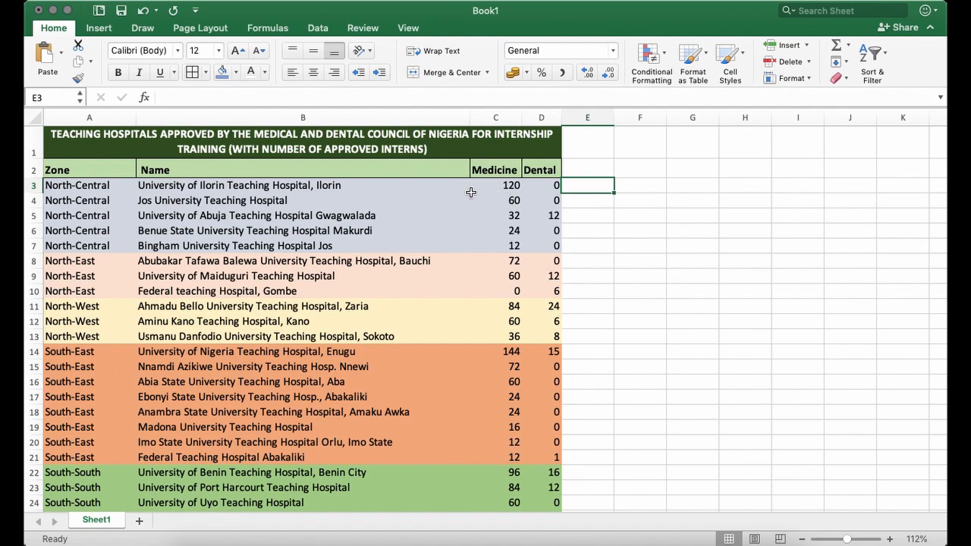
{"action": "left_click", "coordinate": [504, 186]}
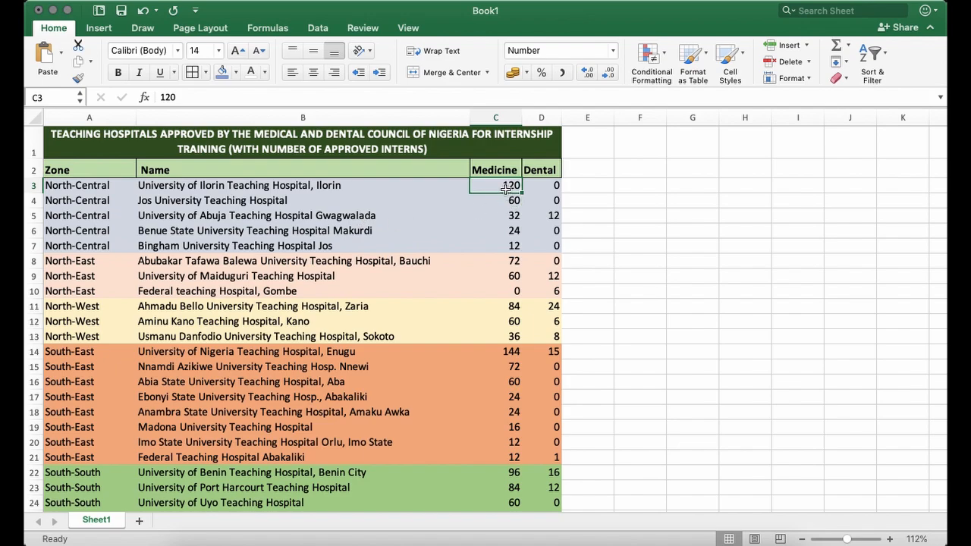
{"action": "left_click", "coordinate": [324, 185]}
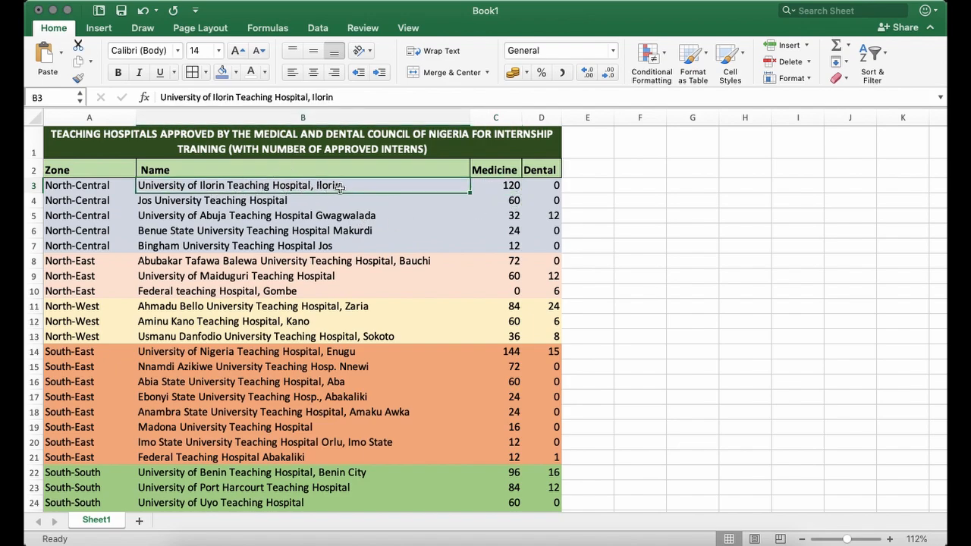
{"action": "left_click", "coordinate": [494, 189]}
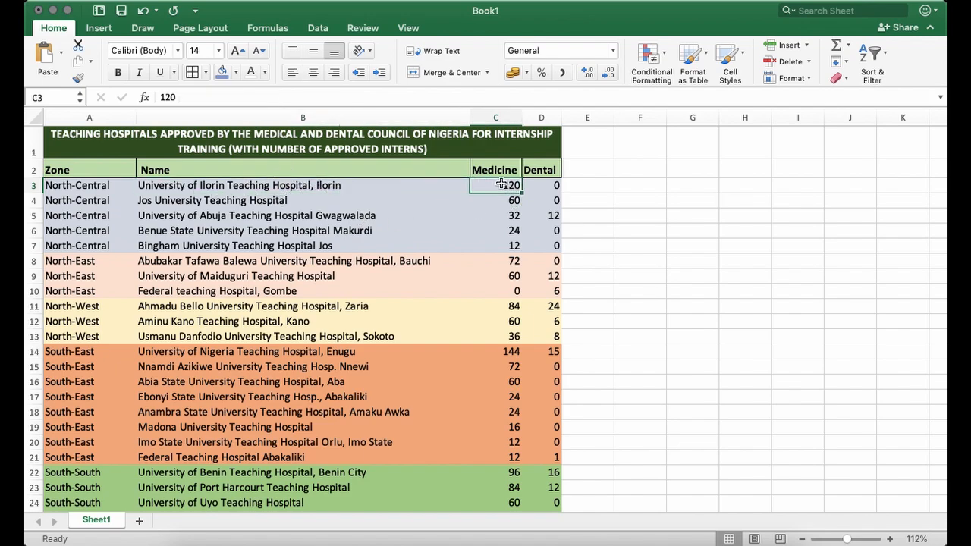
{"action": "left_click", "coordinate": [510, 264]}
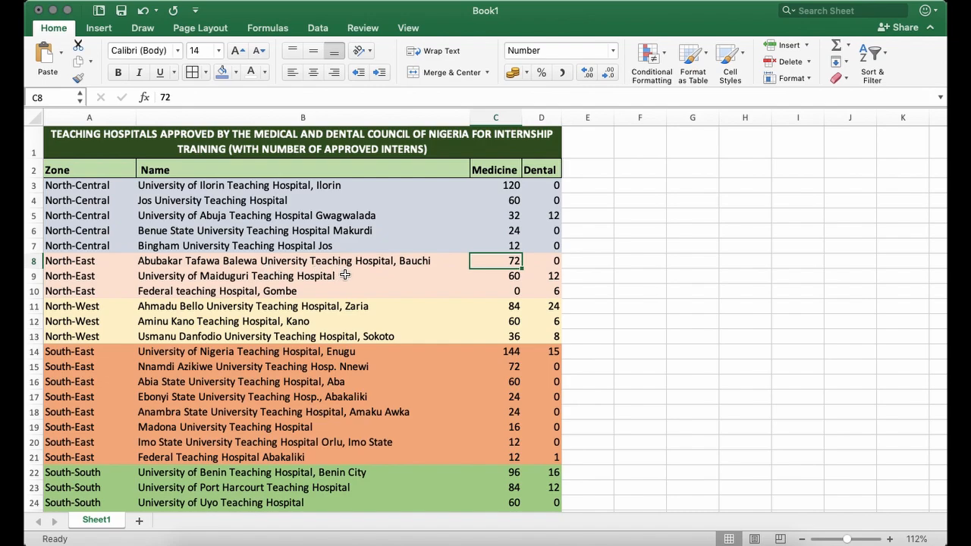
{"action": "left_click", "coordinate": [512, 308]}
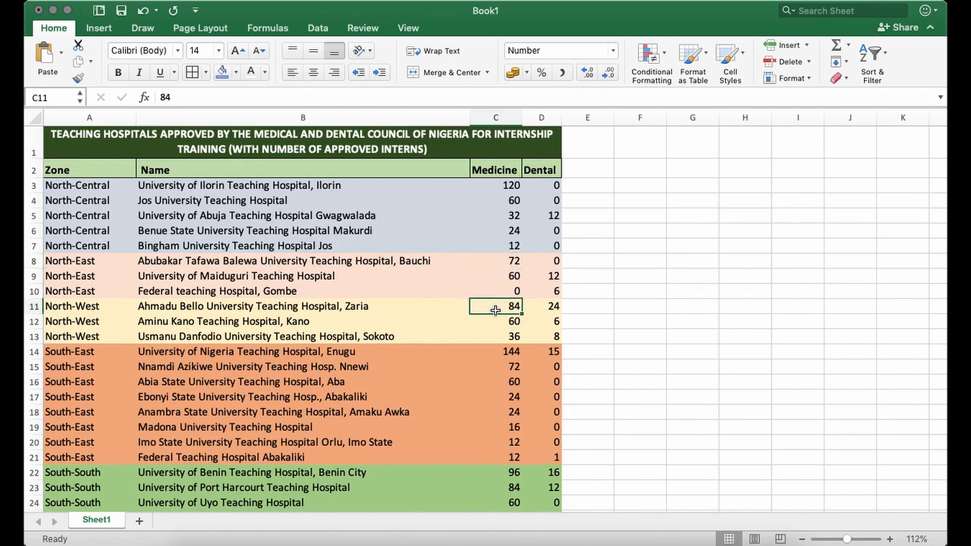
{"action": "left_click", "coordinate": [333, 306]}
{"action": "left_click", "coordinate": [509, 310]}
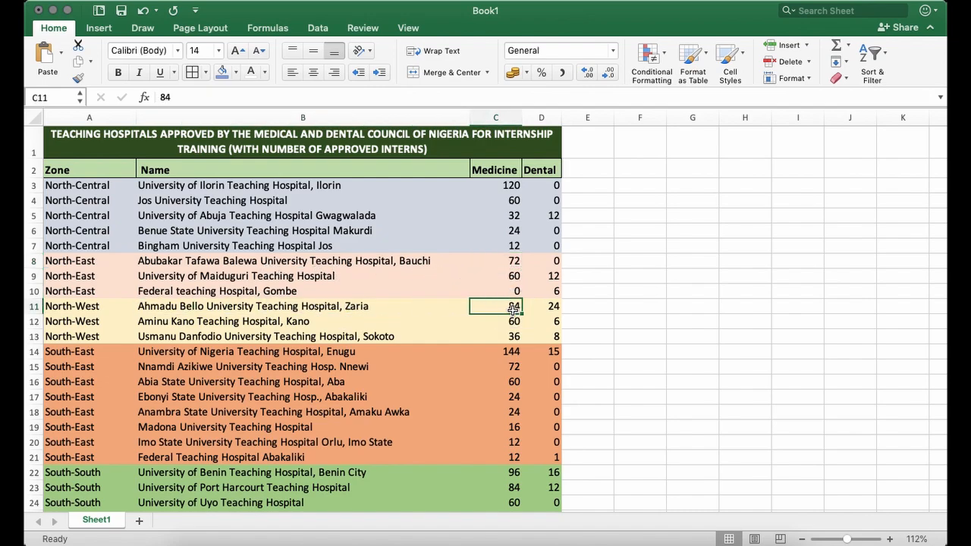
{"action": "left_click", "coordinate": [511, 353]}
{"action": "left_click", "coordinate": [416, 356]}
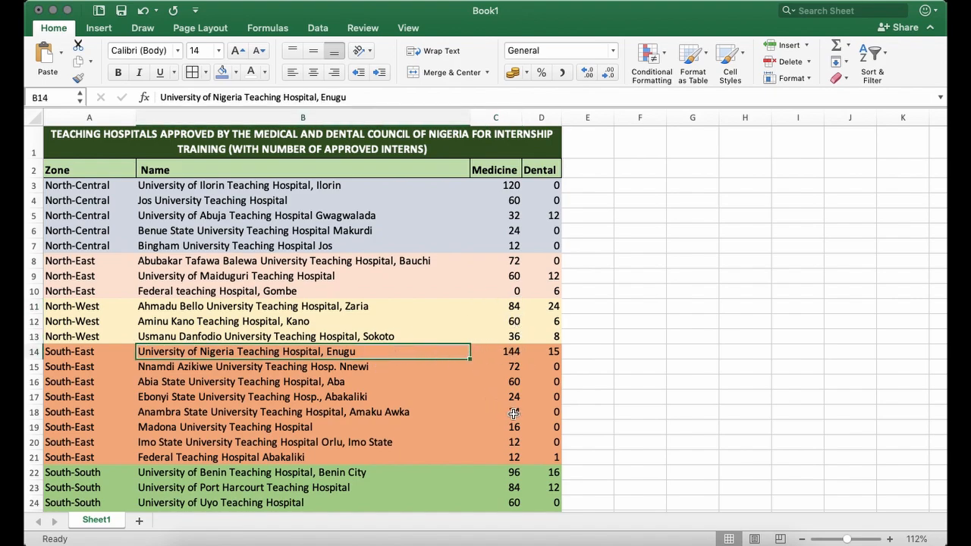
{"action": "mouse_move", "coordinate": [515, 472]}
{"action": "left_mouse_down"}
{"action": "mouse_move", "coordinate": [516, 486]}
{"action": "mouse_move", "coordinate": [515, 474]}
{"action": "left_mouse_up"}
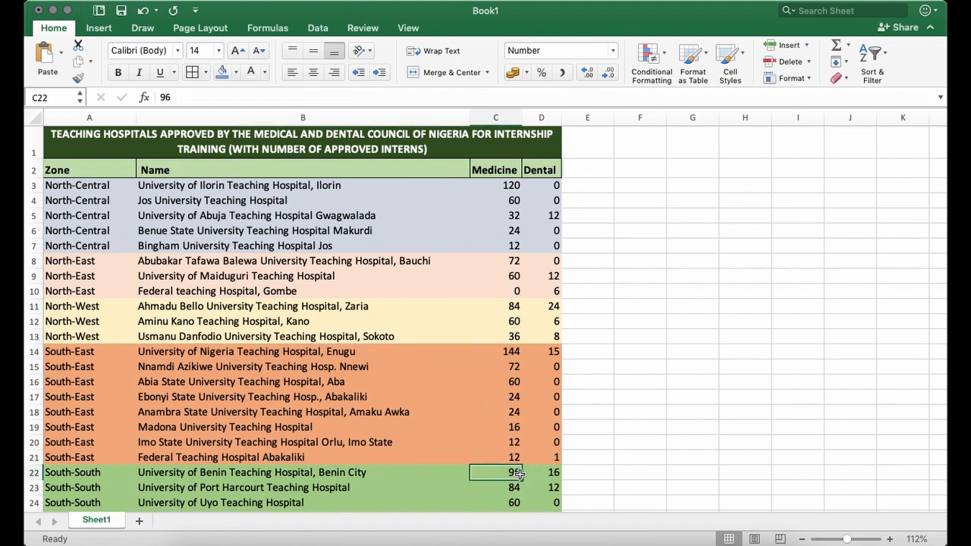
{"action": "left_click", "coordinate": [587, 246]}
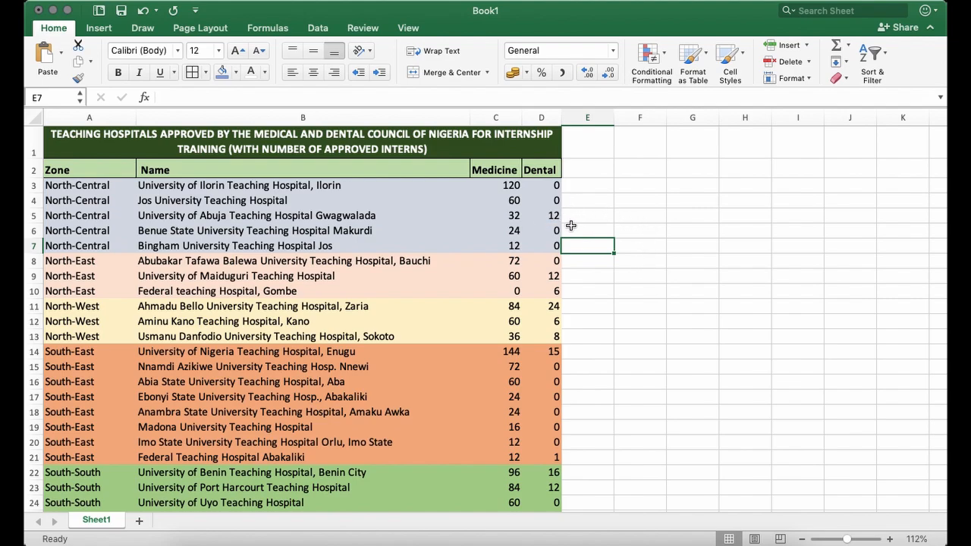
{"action": "left_click", "coordinate": [592, 185]}
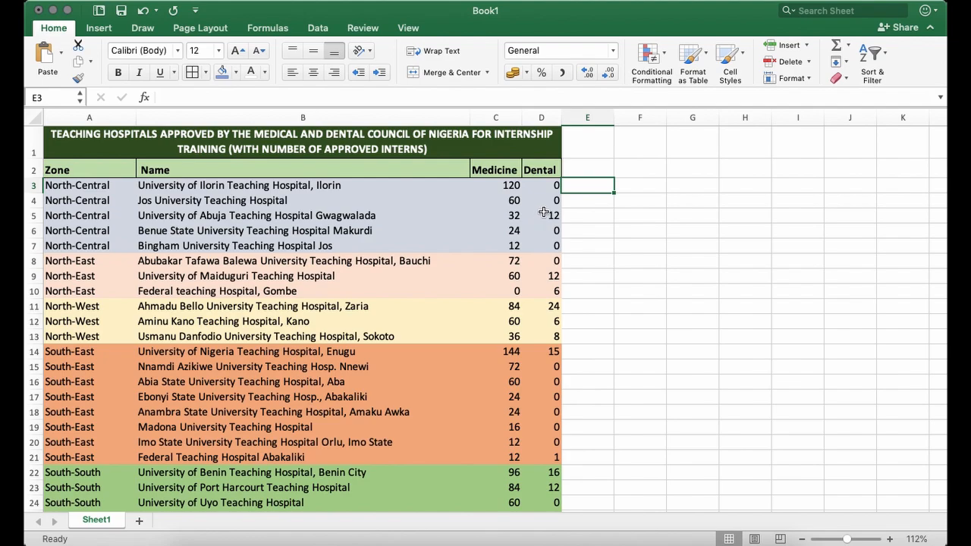
{"action": "left_click", "coordinate": [585, 202]}
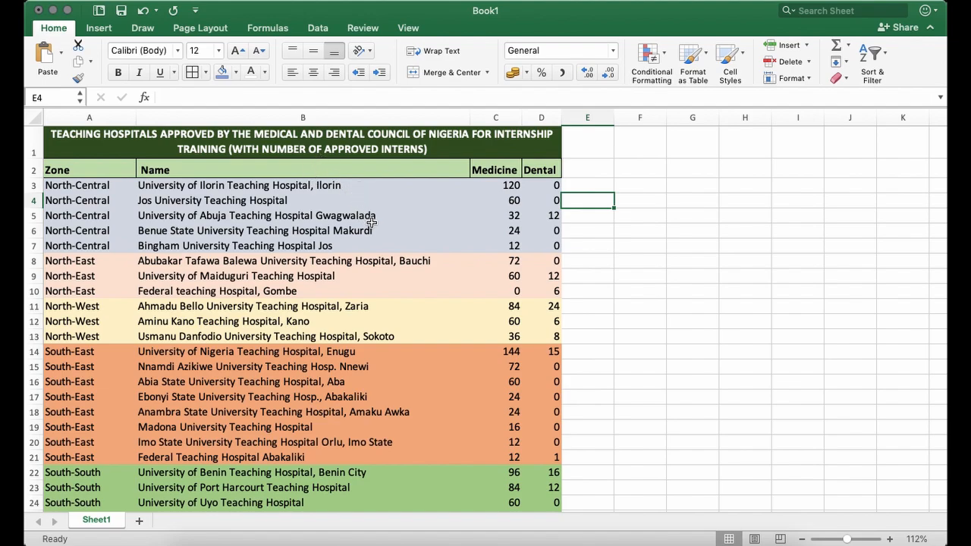
Turn on filtering for the hospital table and show only rows whose Medicine number is greater than 100.
{"action": "left_click", "coordinate": [319, 28]}
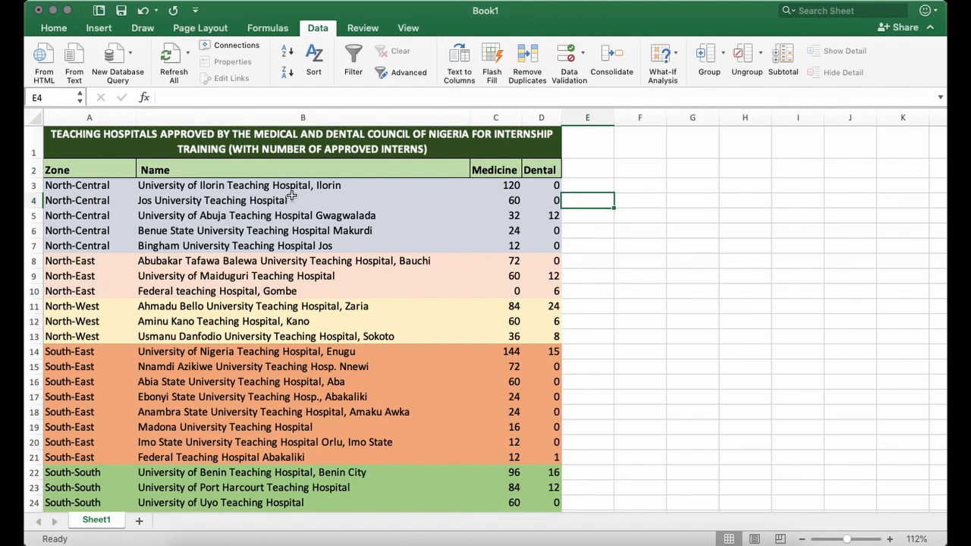
{"action": "left_click", "coordinate": [353, 55]}
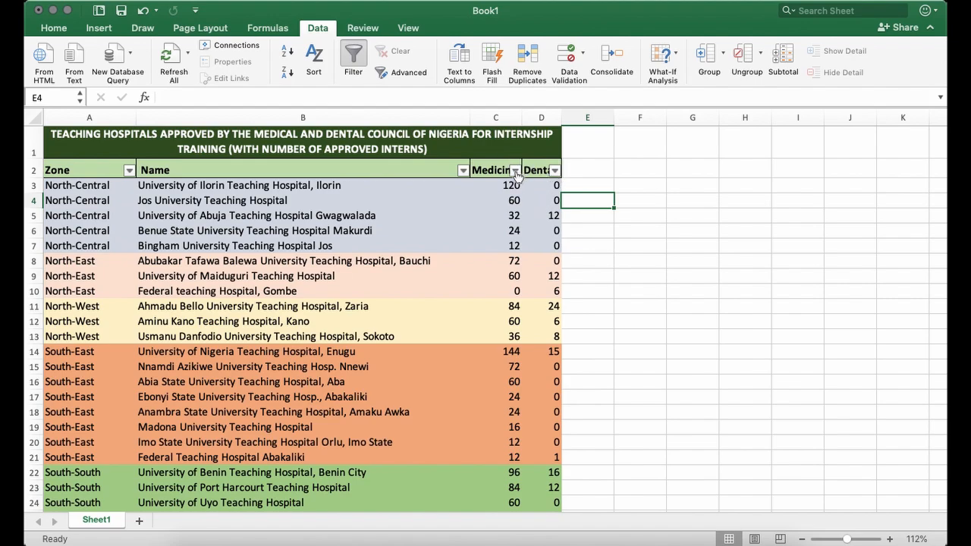
{"action": "left_click", "coordinate": [515, 171]}
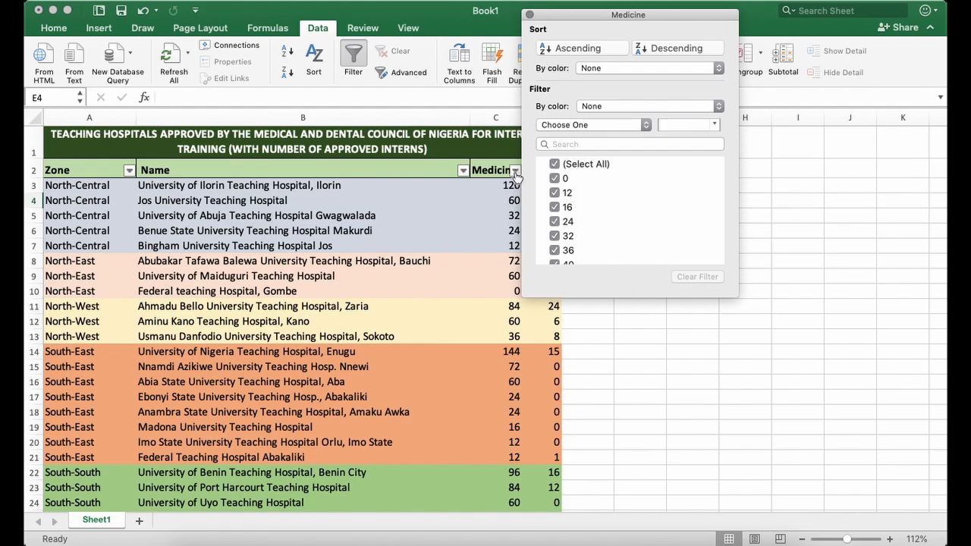
{"action": "left_click_drag", "start_coordinate": [627, 13], "coordinate": [670, 162]}
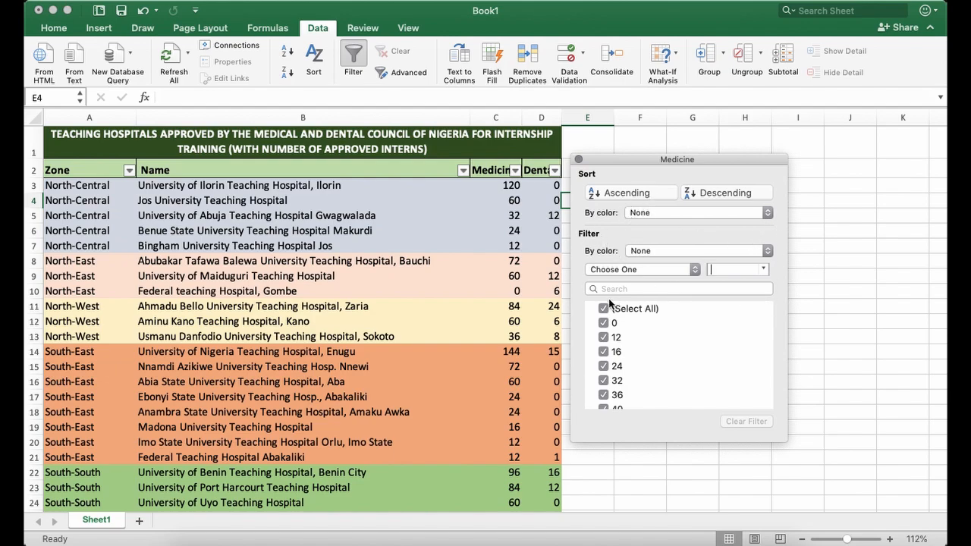
{"action": "left_click", "coordinate": [659, 250]}
{"action": "left_click", "coordinate": [650, 247]}
{"action": "left_click", "coordinate": [625, 270]}
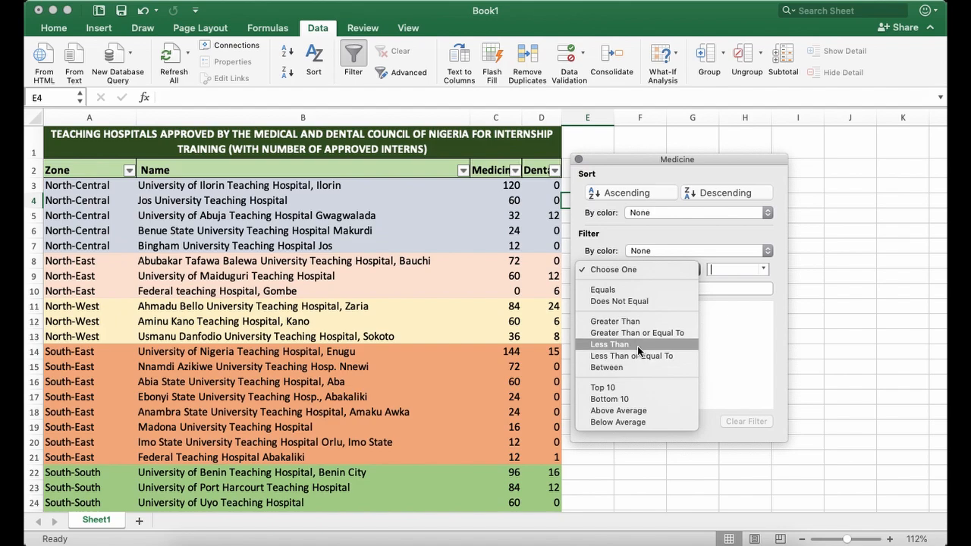
{"action": "left_click", "coordinate": [644, 321]}
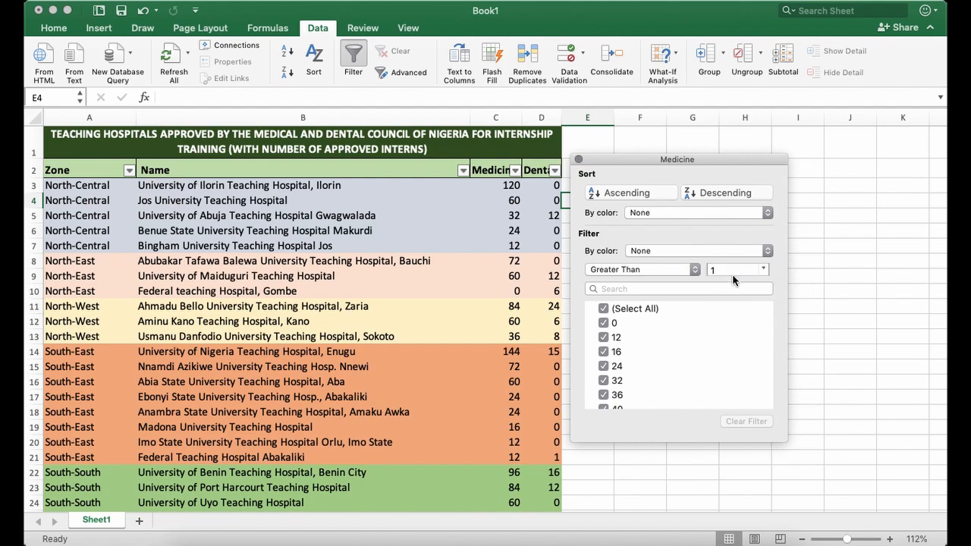
{"action": "type", "text": "00"}
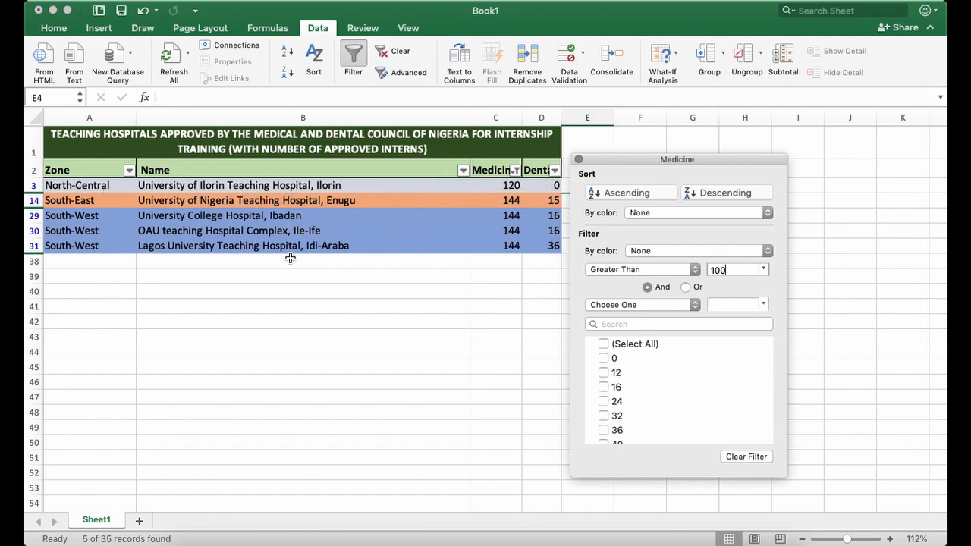
{"action": "left_click", "coordinate": [510, 246]}
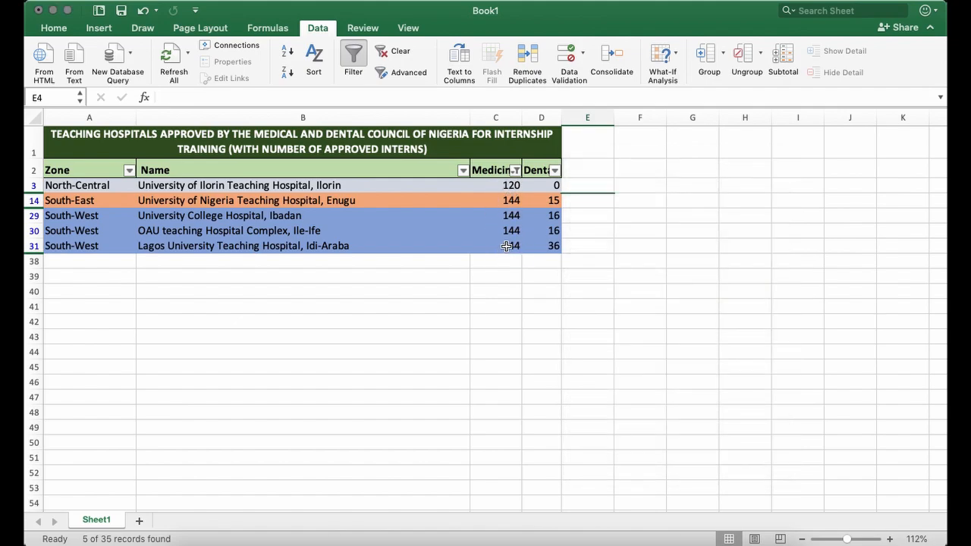
Change the Medicine filter's greater-than value to 40.
{"action": "left_click", "coordinate": [515, 170]}
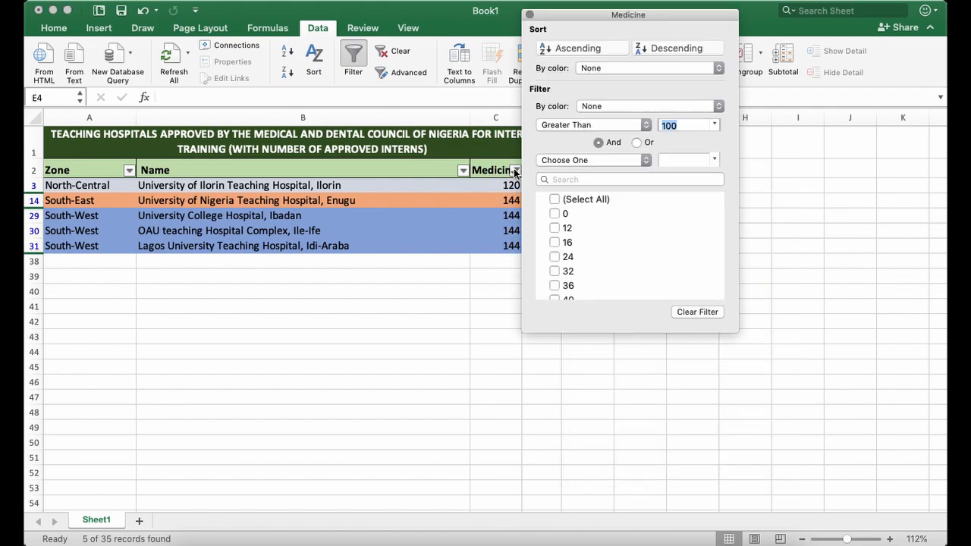
{"action": "left_click_drag", "start_coordinate": [614, 21], "coordinate": [669, 117]}
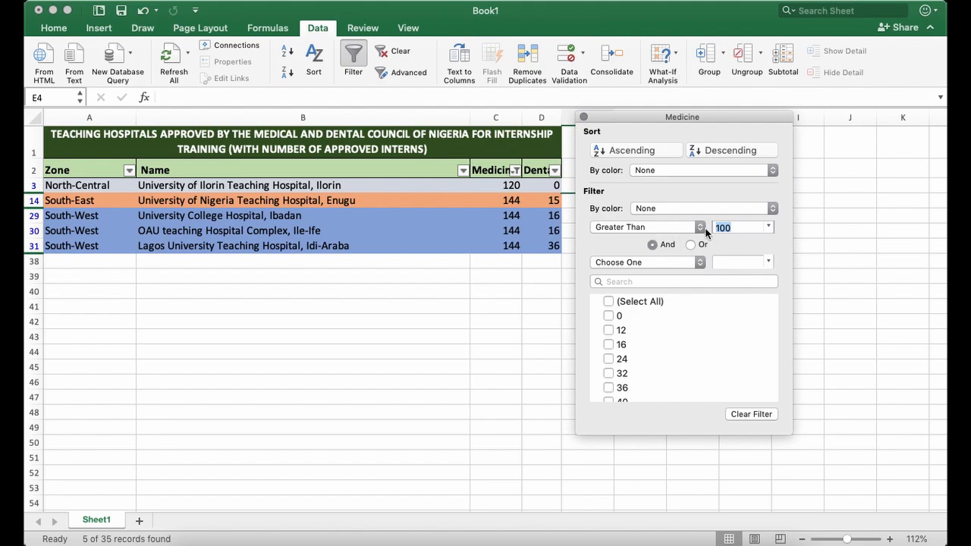
{"action": "left_click", "coordinate": [735, 227]}
{"action": "left_click_drag", "start_coordinate": [735, 227], "coordinate": [712, 227]}
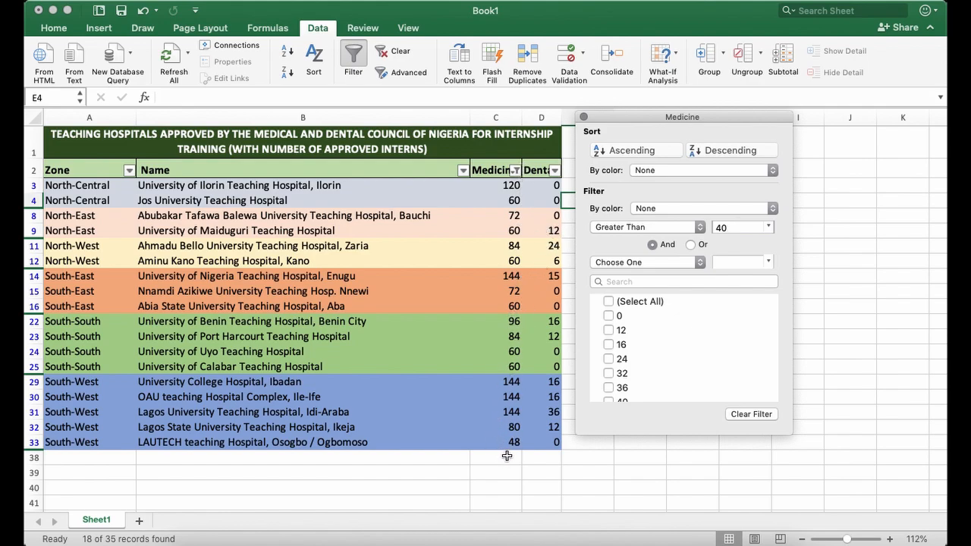
{"action": "key", "text": "Return"}
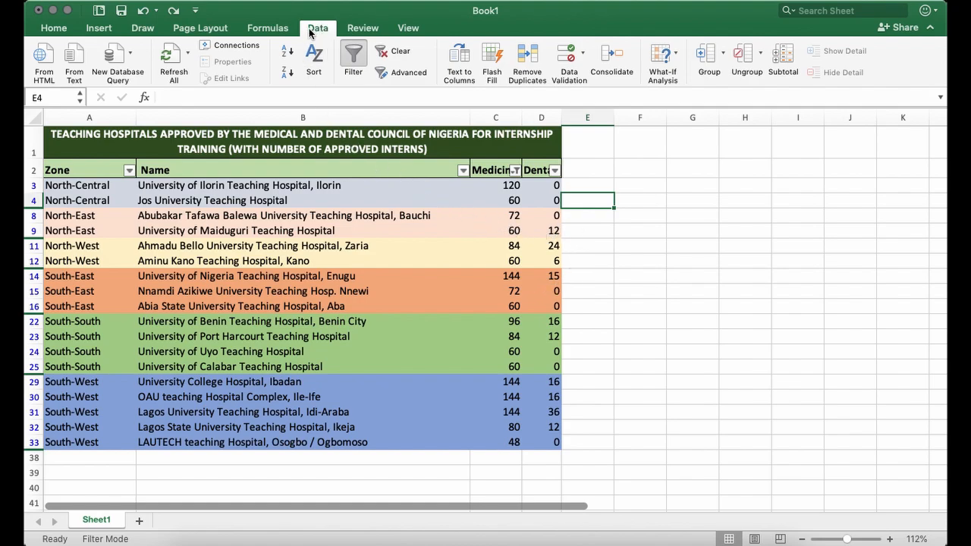
Clear the Medicine filter and turn off filtering for the hospital table.
{"action": "left_click", "coordinate": [396, 52]}
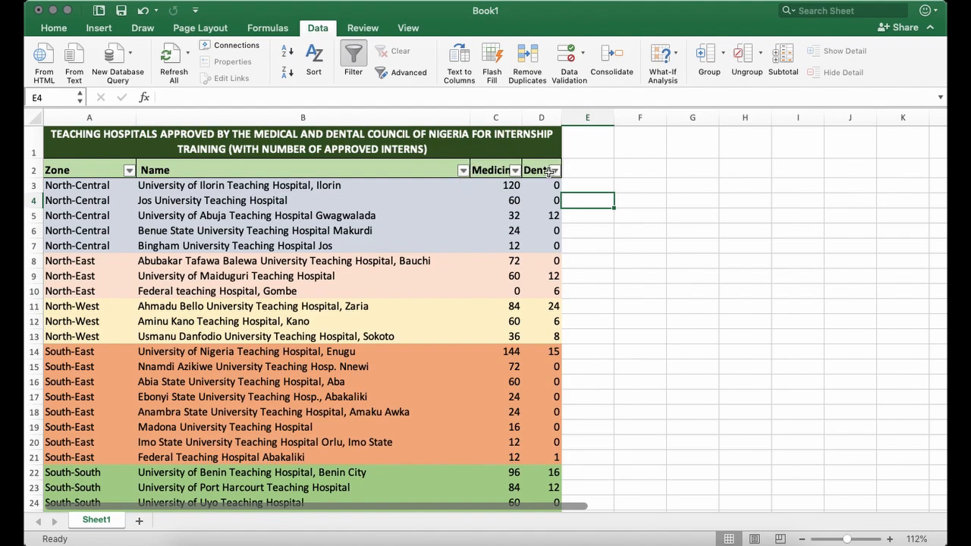
{"action": "left_click", "coordinate": [354, 60]}
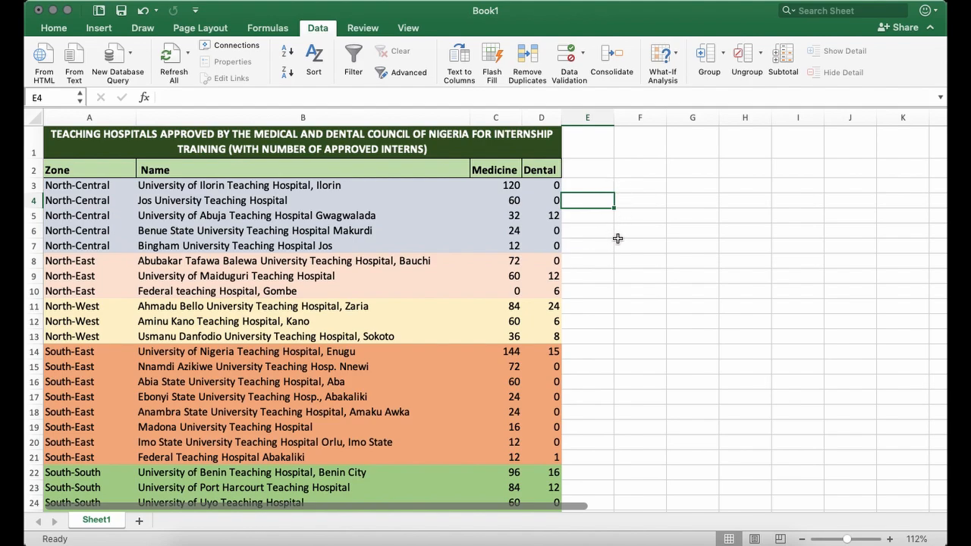
{"action": "left_click", "coordinate": [626, 261]}
Examine the Medicine column from the first hospital down to the empty cell beneath the last one.
{"action": "scroll", "coordinate": [654, 411], "scroll_direction": "down", "scroll_amount": 5}
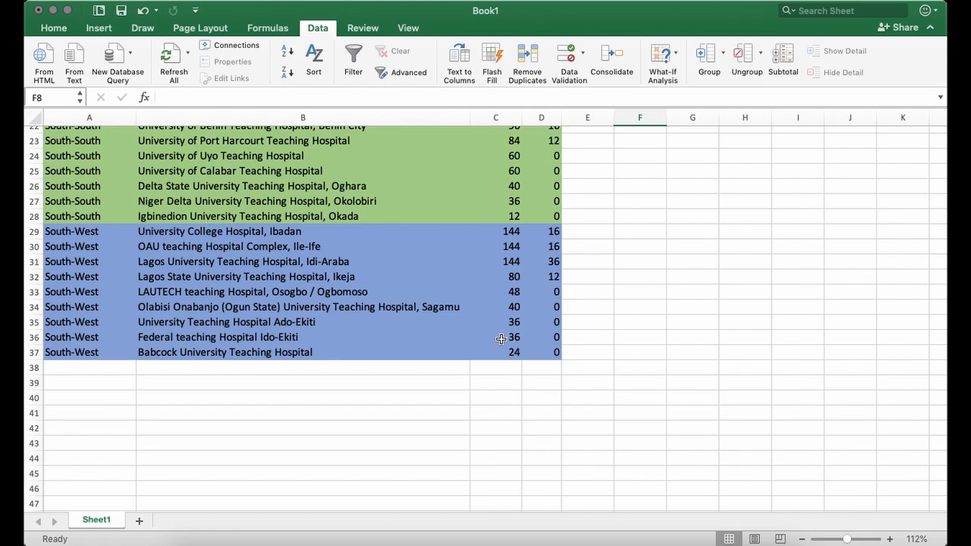
{"action": "scroll", "coordinate": [495, 317], "scroll_direction": "up", "scroll_amount": 7}
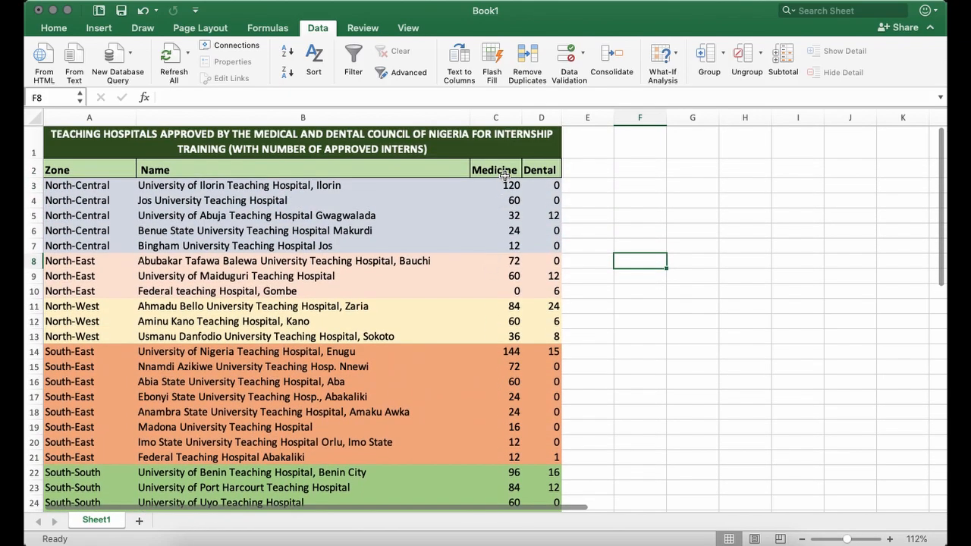
{"action": "left_click", "coordinate": [501, 187]}
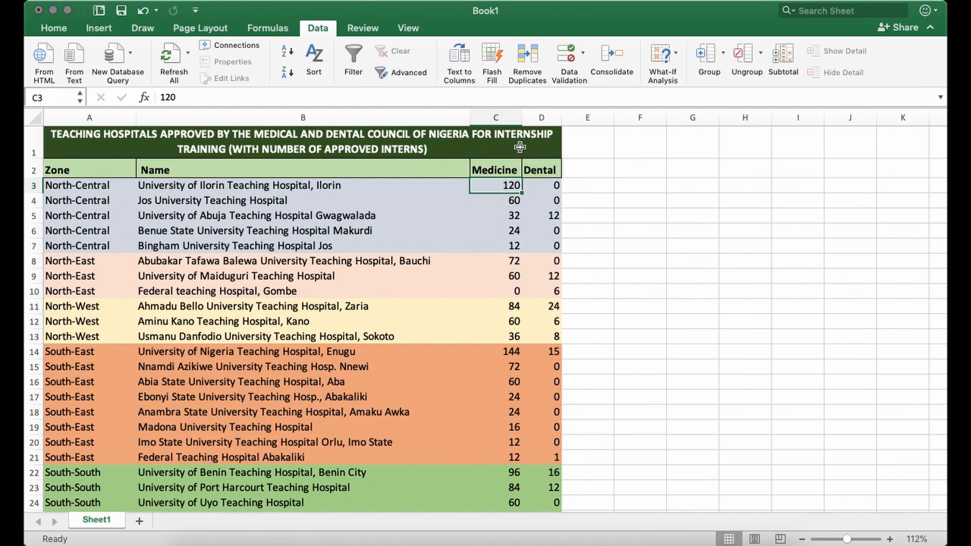
{"action": "scroll", "coordinate": [500, 189], "scroll_direction": "down", "scroll_amount": 1}
{"action": "scroll", "coordinate": [500, 189], "scroll_direction": "down", "scroll_amount": 9}
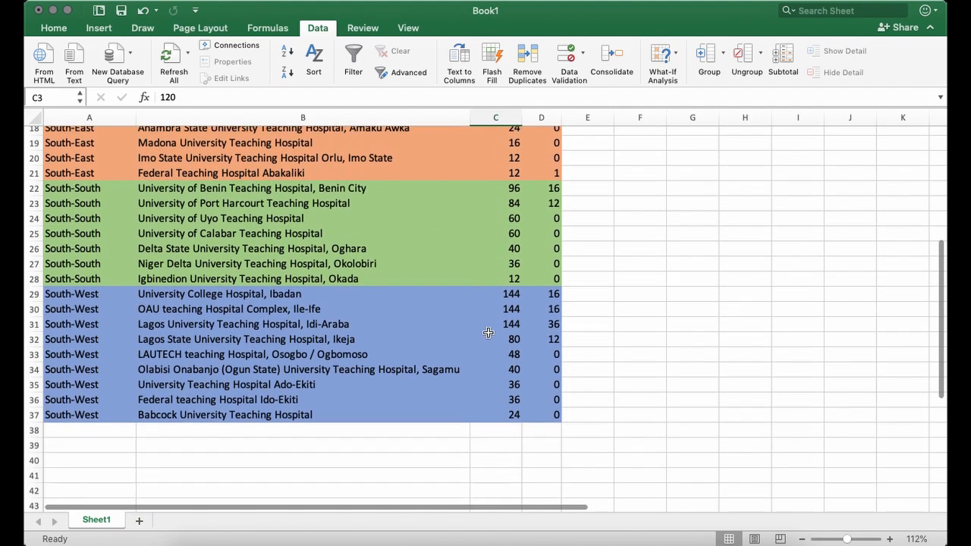
{"action": "left_click", "coordinate": [496, 305]}
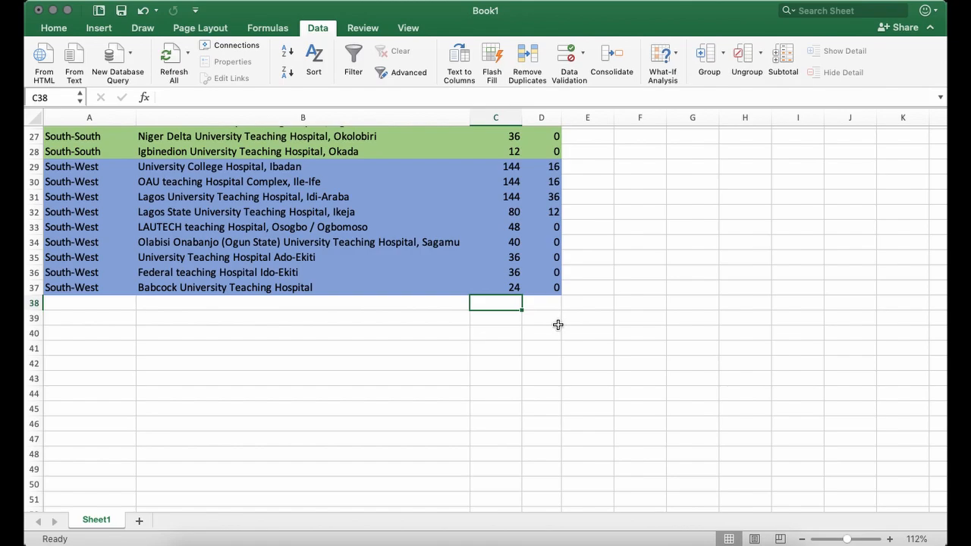
{"action": "scroll", "coordinate": [498, 291], "scroll_direction": "up", "scroll_amount": 3}
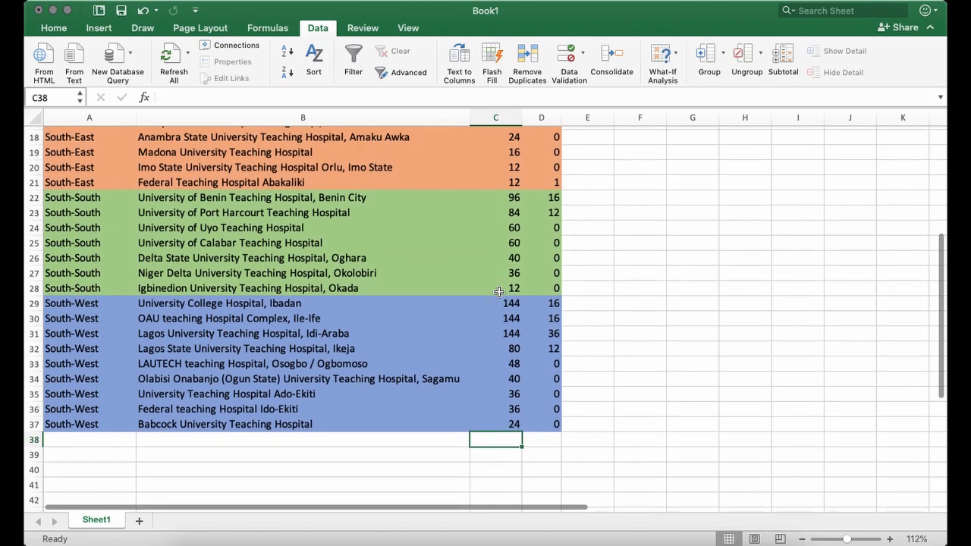
{"action": "scroll", "coordinate": [499, 291], "scroll_direction": "up", "scroll_amount": 6}
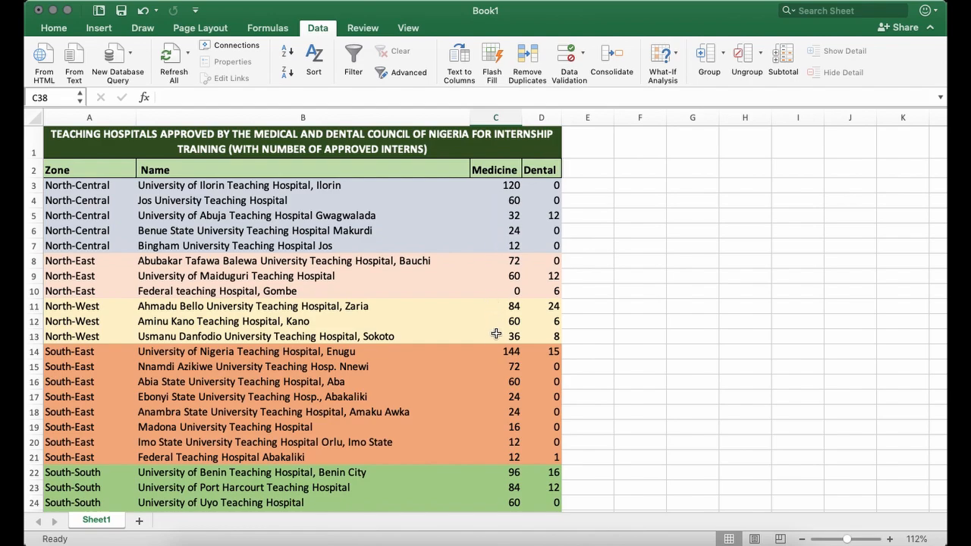
{"action": "scroll", "coordinate": [489, 426], "scroll_direction": "down", "scroll_amount": 5}
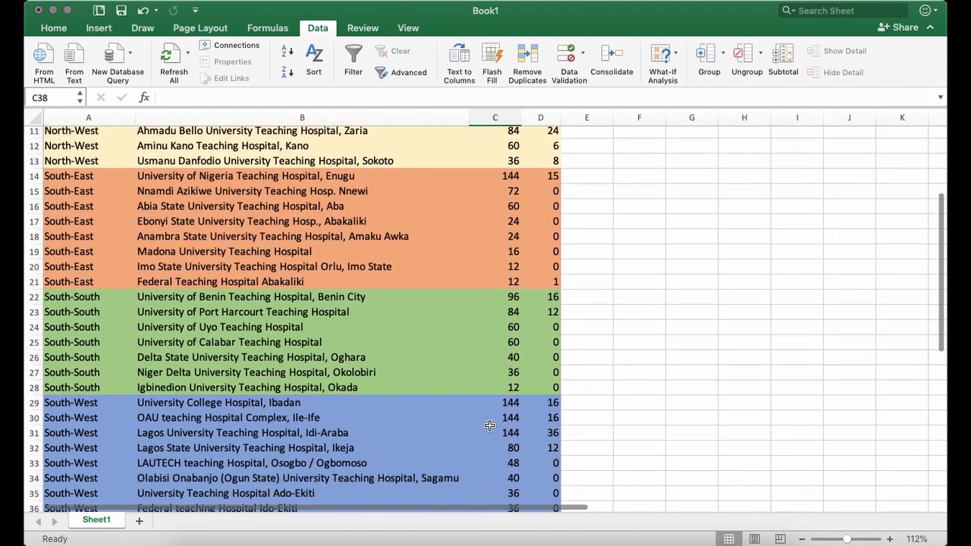
{"action": "scroll", "coordinate": [489, 425], "scroll_direction": "down", "scroll_amount": 4}
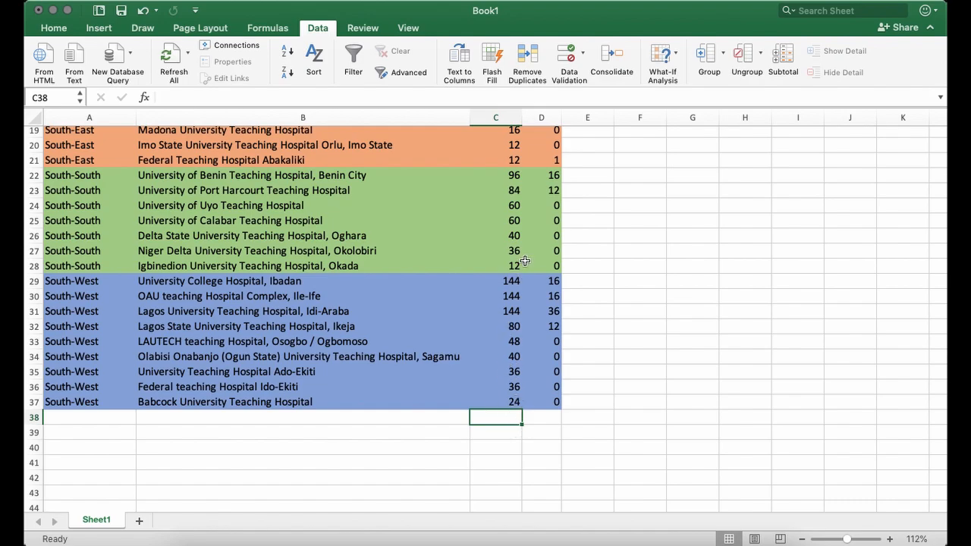
Add up the Medicine numbers in C3:C37 with AutoSum, placing the total in C38.
{"action": "scroll", "coordinate": [508, 243], "scroll_direction": "up", "scroll_amount": 8}
{"action": "left_click_drag", "start_coordinate": [501, 184], "coordinate": [508, 476]}
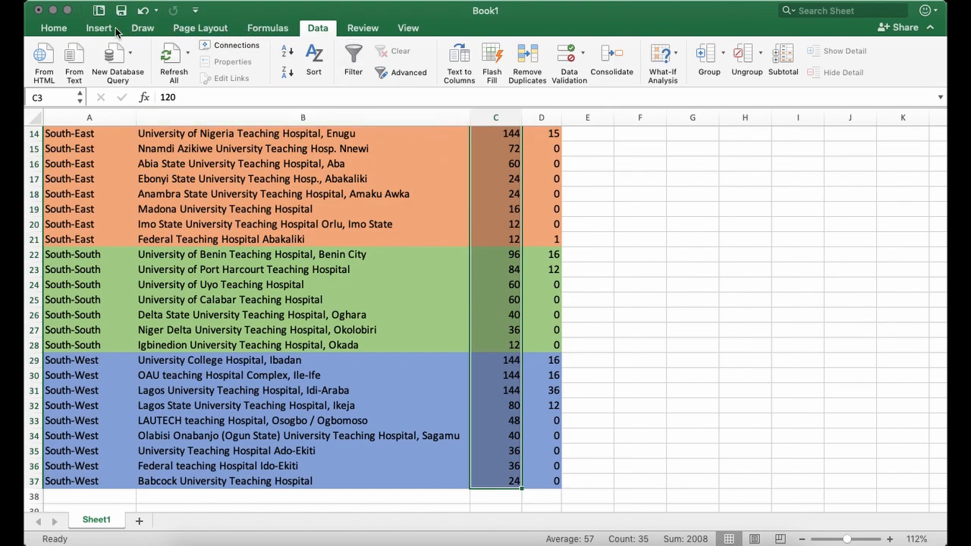
{"action": "left_click", "coordinate": [267, 27]}
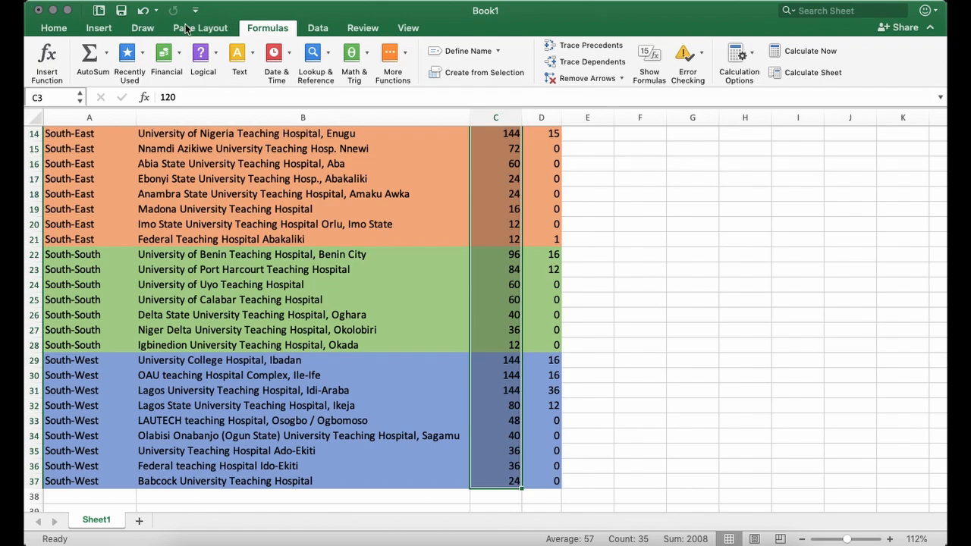
{"action": "left_click", "coordinate": [89, 56]}
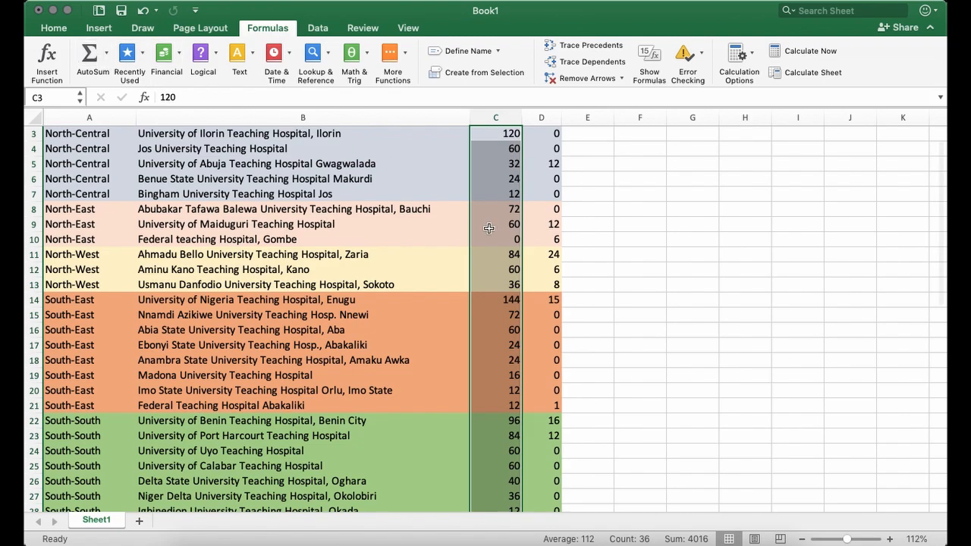
{"action": "scroll", "coordinate": [504, 333], "scroll_direction": "down", "scroll_amount": 5}
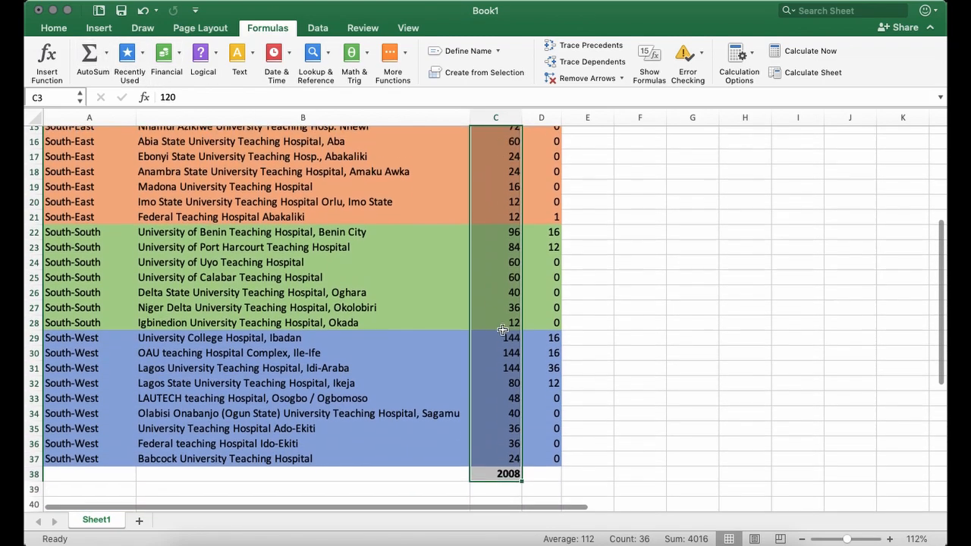
{"action": "scroll", "coordinate": [506, 342], "scroll_direction": "down", "scroll_amount": 3}
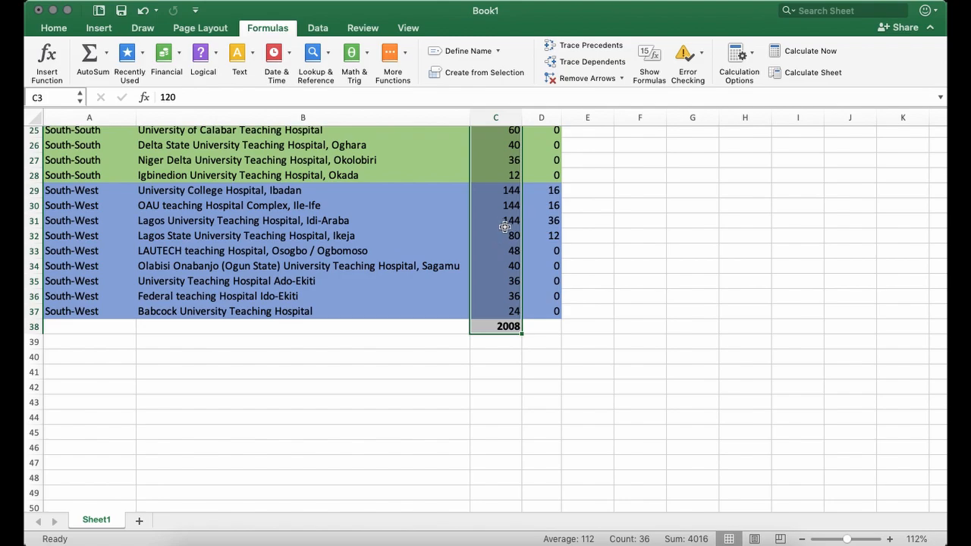
Examine the Medicine total's formula in C38, highlighting its equals sign and the SUM function name.
{"action": "left_click", "coordinate": [503, 343]}
{"action": "left_click", "coordinate": [500, 331]}
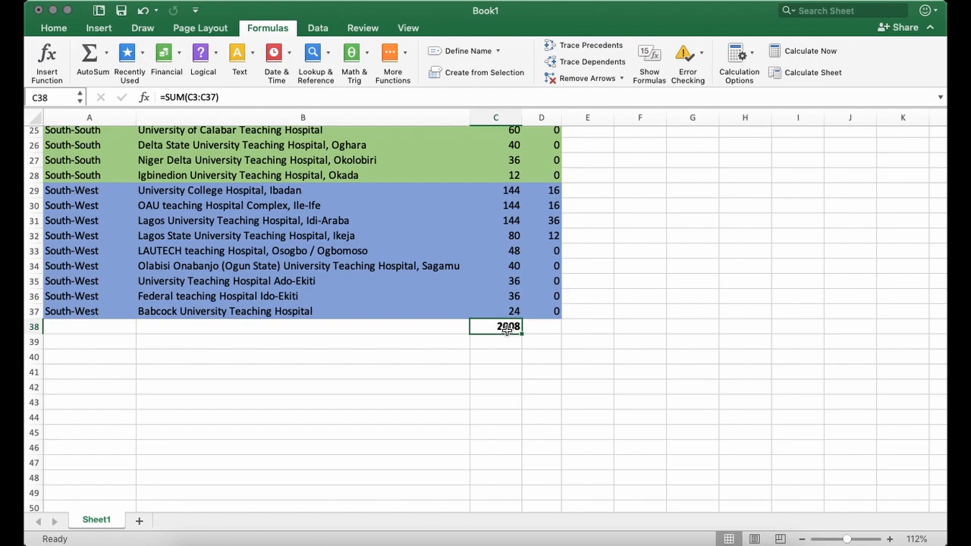
{"action": "left_click", "coordinate": [237, 98]}
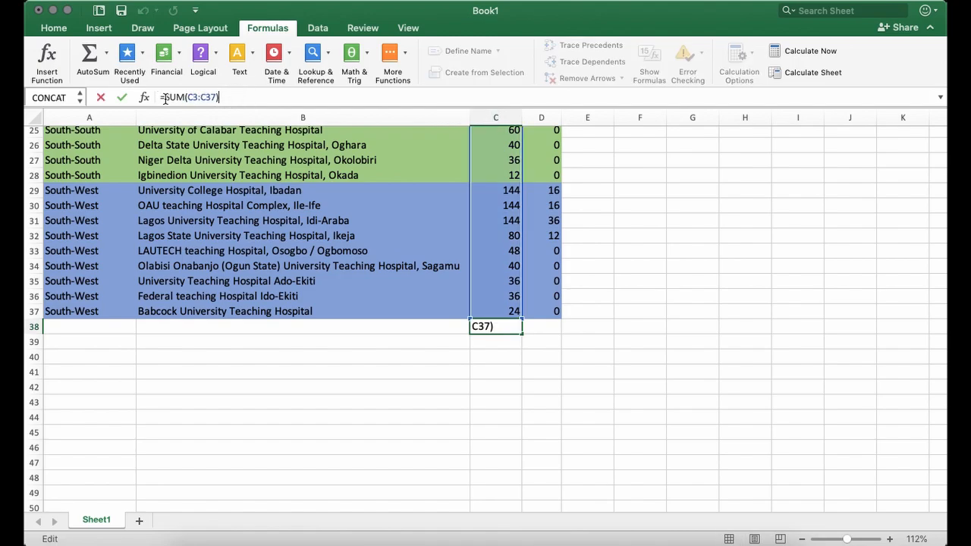
{"action": "left_click", "coordinate": [230, 98]}
{"action": "left_click", "coordinate": [162, 96]}
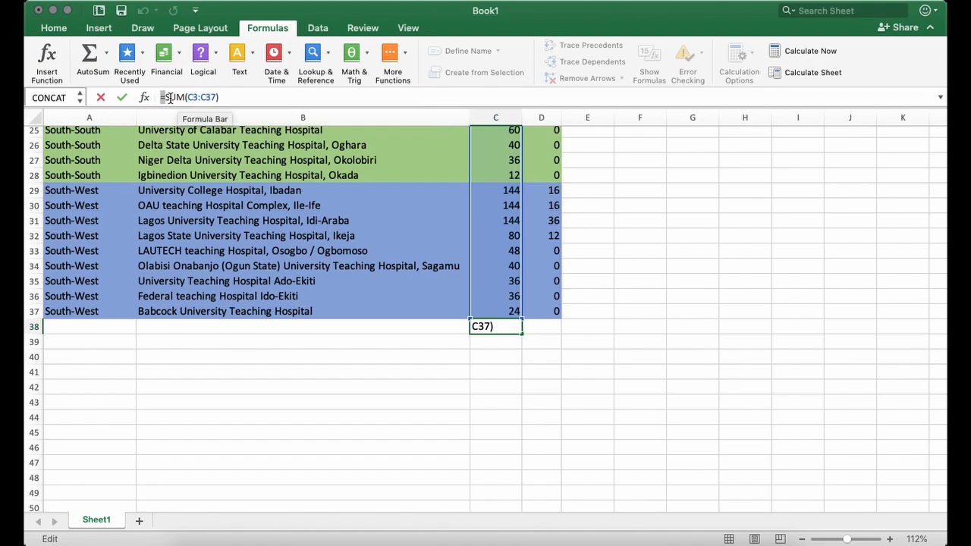
{"action": "left_click", "coordinate": [175, 97]}
{"action": "left_click_drag", "start_coordinate": [165, 97], "coordinate": [185, 98]}
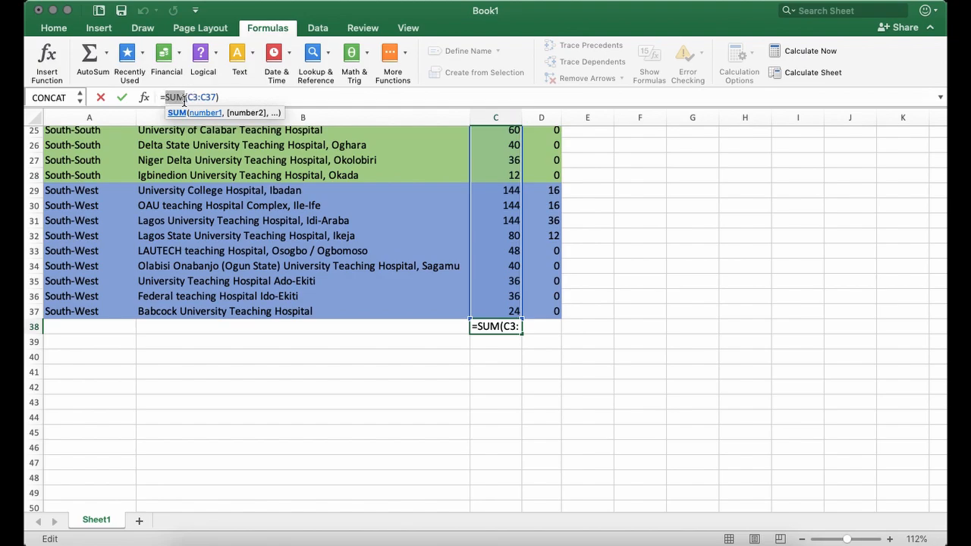
{"action": "left_click", "coordinate": [233, 97]}
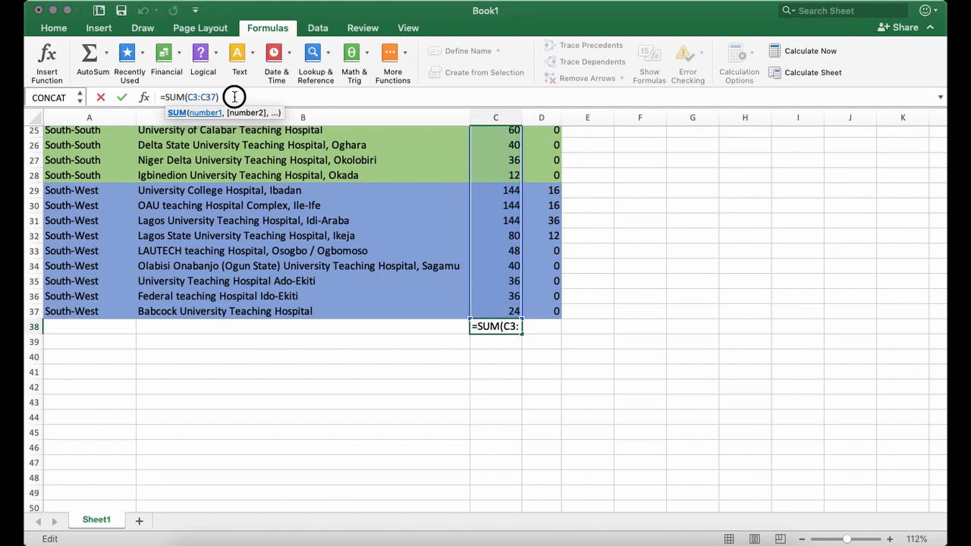
Examine the C3:C37 range in the C38 formula against the first and last Medicine cells, and leave formula editing.
{"action": "left_click_drag", "start_coordinate": [188, 97], "coordinate": [218, 97]}
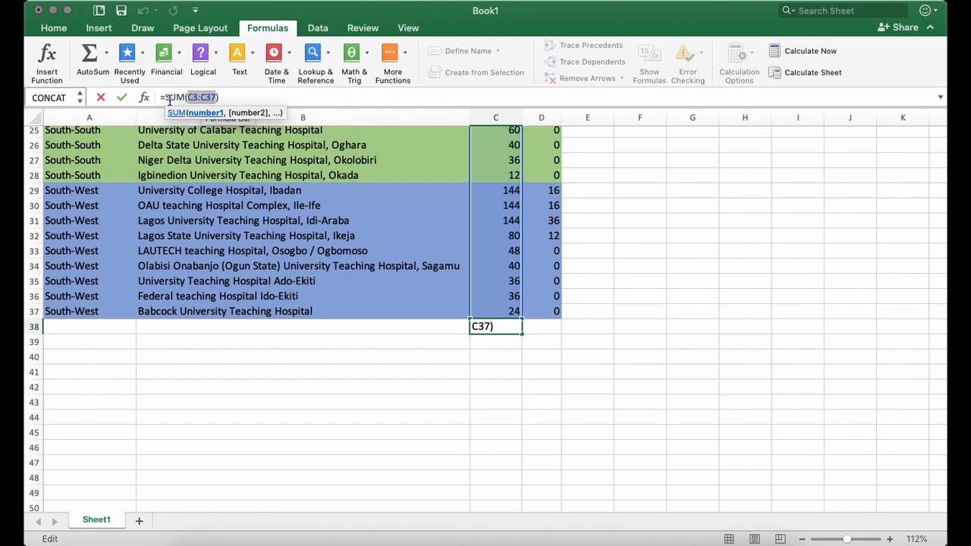
{"action": "left_click_drag", "start_coordinate": [163, 97], "coordinate": [217, 98]}
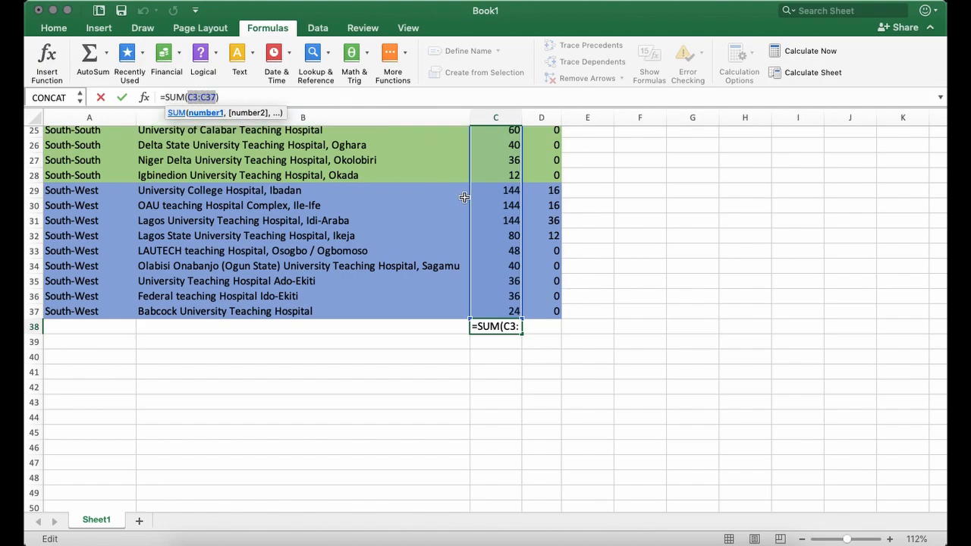
{"action": "scroll", "coordinate": [464, 197], "scroll_direction": "up", "scroll_amount": 10}
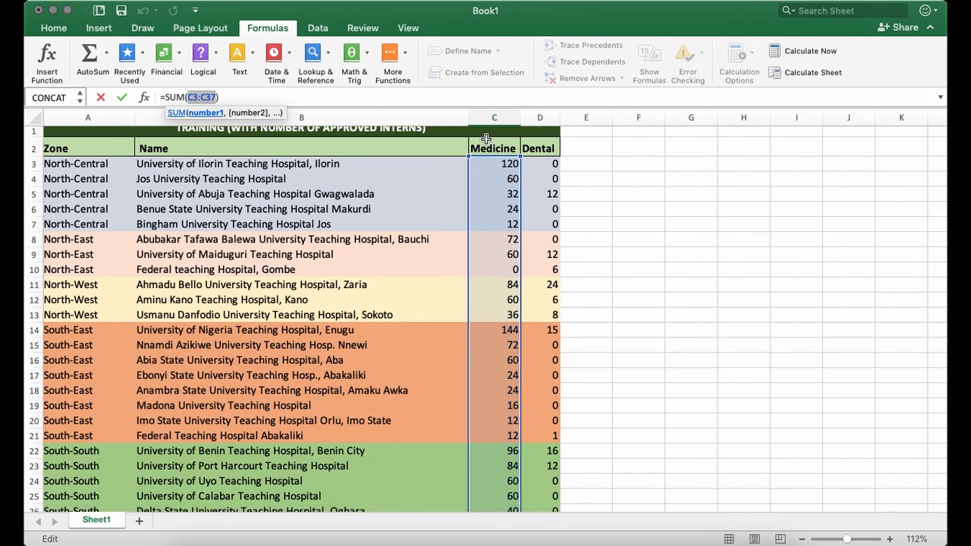
{"action": "scroll", "coordinate": [493, 303], "scroll_direction": "down", "scroll_amount": 8}
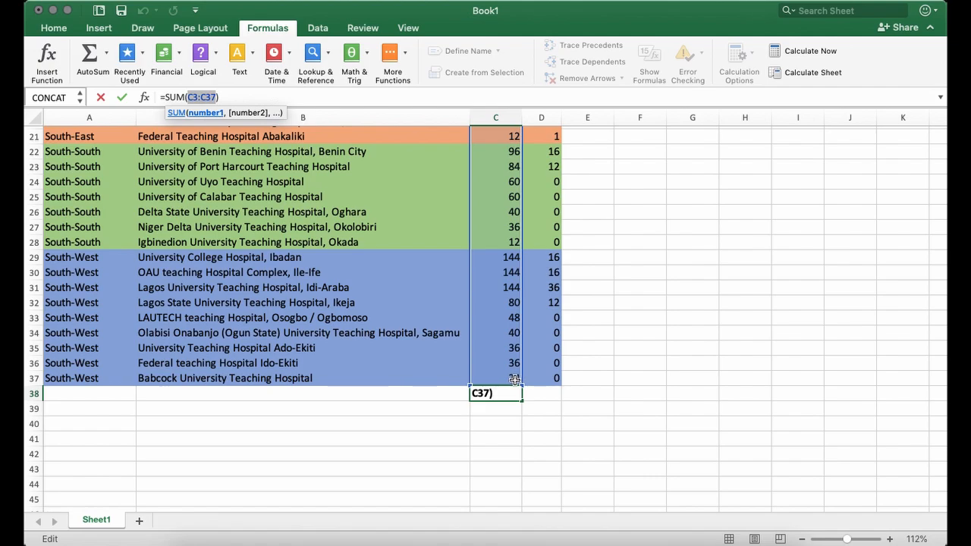
{"action": "left_click", "coordinate": [323, 96]}
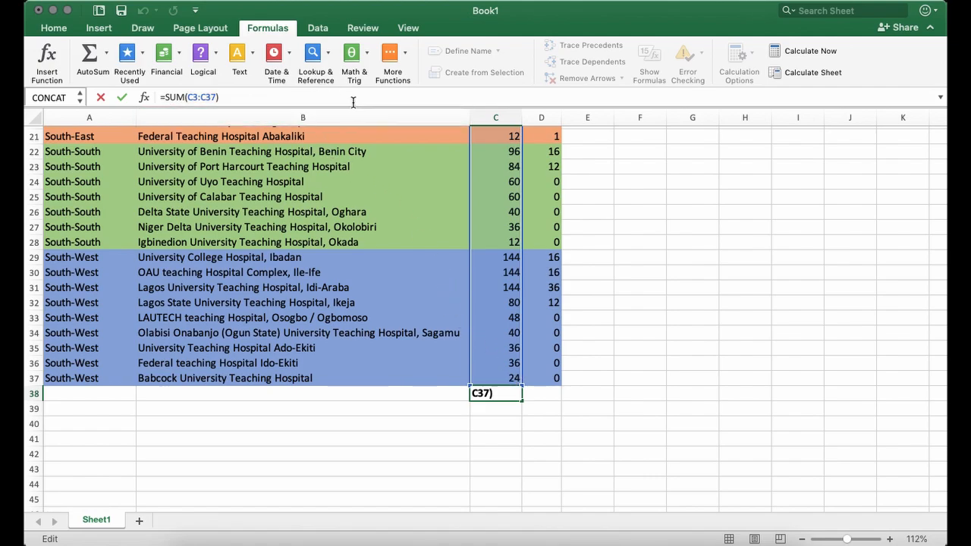
{"action": "left_click", "coordinate": [103, 98]}
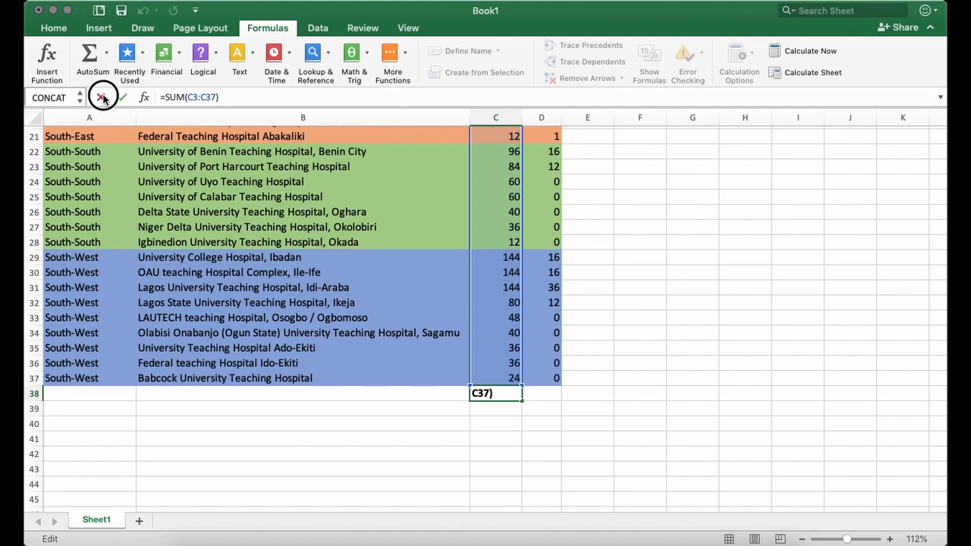
Delete the Medicine total from C38.
{"action": "left_click", "coordinate": [240, 97]}
{"action": "left_click", "coordinate": [455, 441]}
{"action": "left_click", "coordinate": [510, 393]}
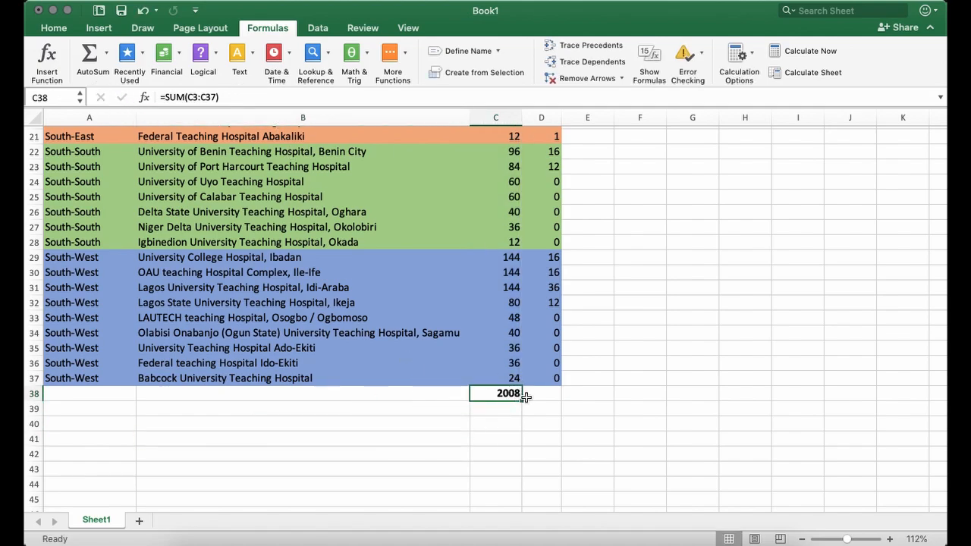
{"action": "key", "text": "Delete"}
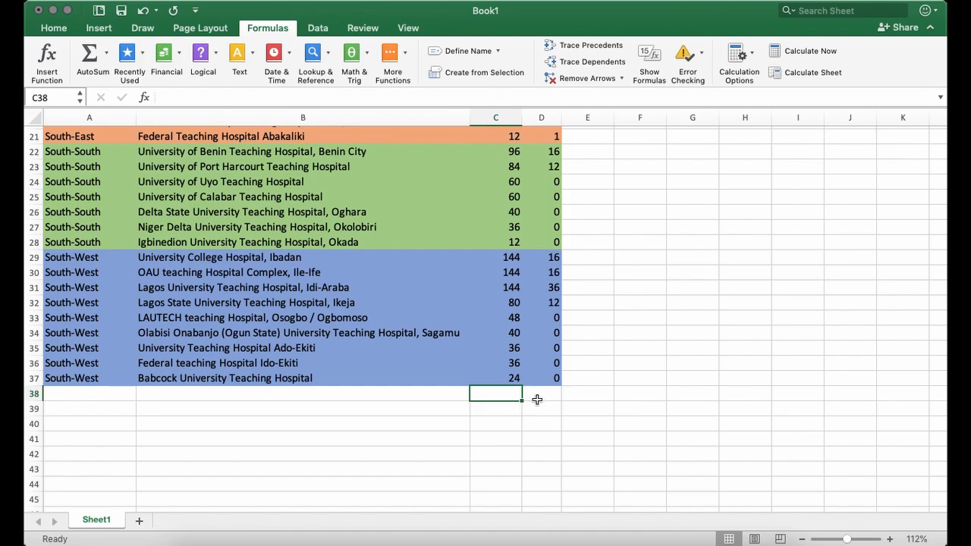
Start a formula with an equals sign in D38, the empty cell directly beneath the Dental numbers.
{"action": "left_click", "coordinate": [538, 398]}
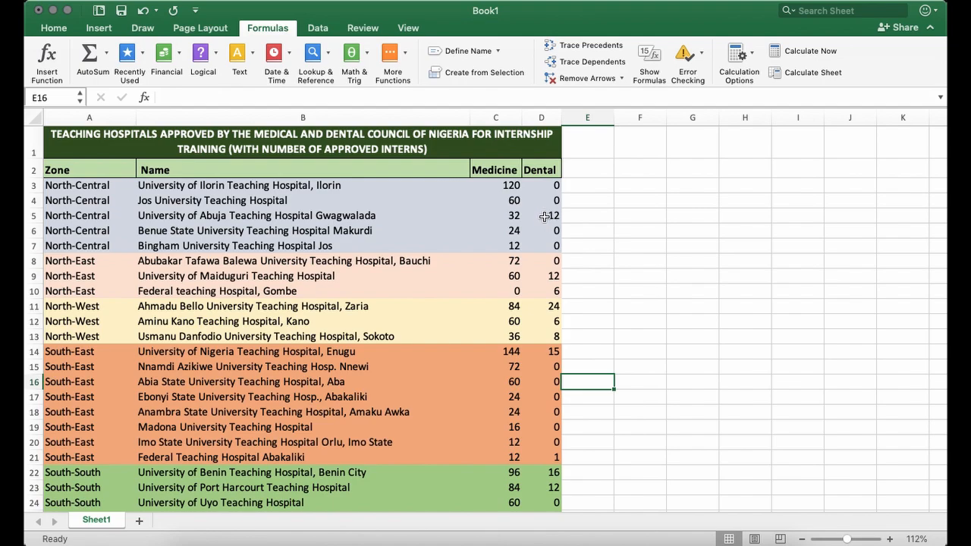
{"action": "left_click_drag", "start_coordinate": [540, 186], "coordinate": [541, 442]}
{"action": "scroll", "coordinate": [559, 419], "scroll_direction": "down", "scroll_amount": 4}
{"action": "scroll", "coordinate": [559, 420], "scroll_direction": "down", "scroll_amount": 6}
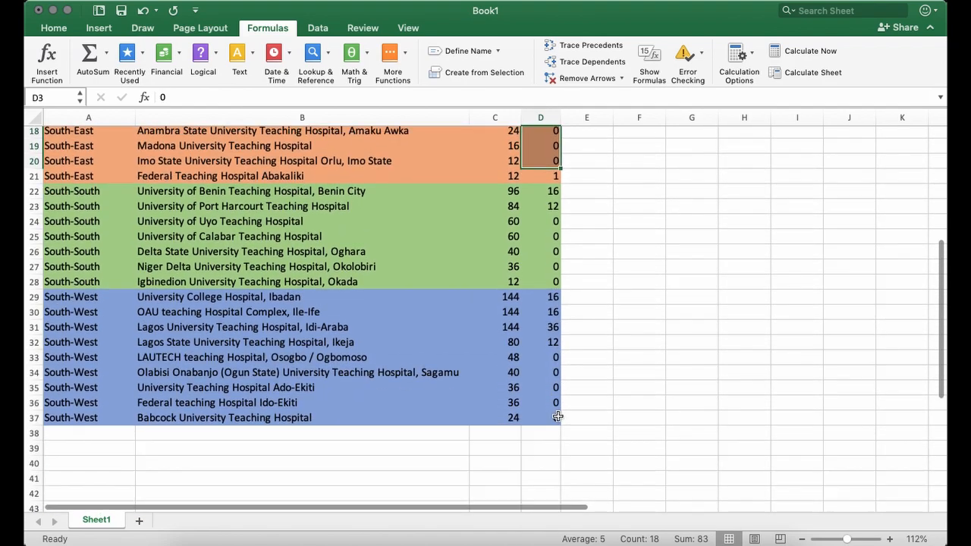
{"action": "left_click", "coordinate": [539, 427]}
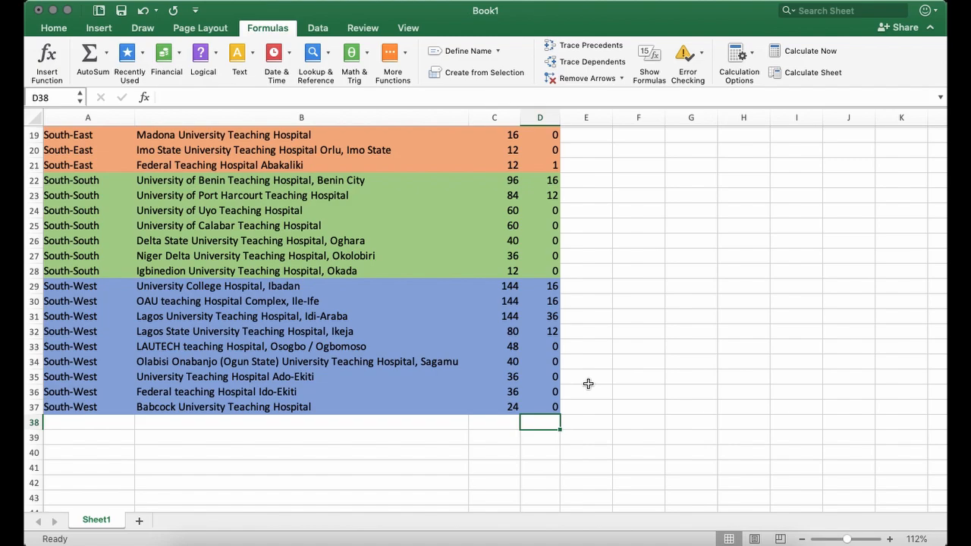
{"action": "type", "text": "="}
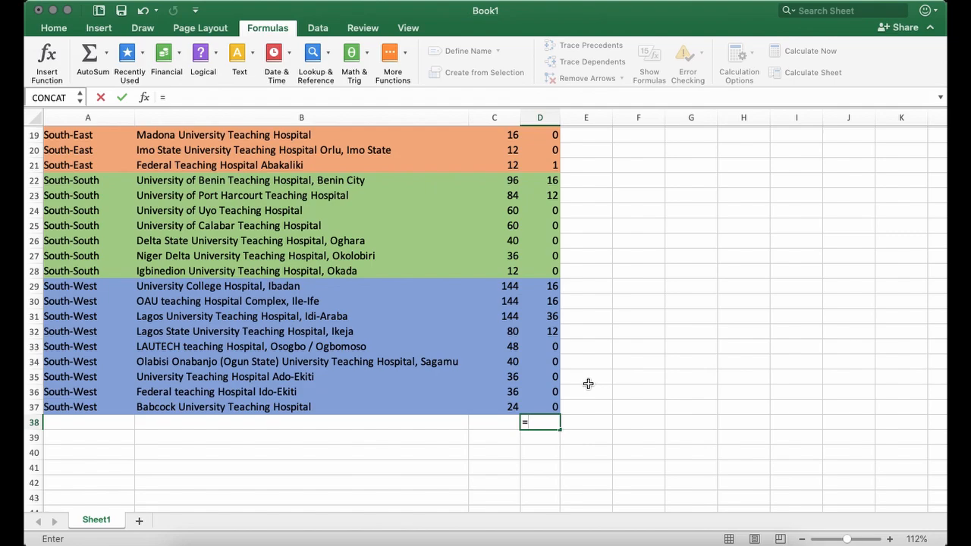
Check the first and last cells of the Dental numbers, D3 and D37, for the formula's range.
{"action": "scroll", "coordinate": [588, 384], "scroll_direction": "up", "scroll_amount": 8}
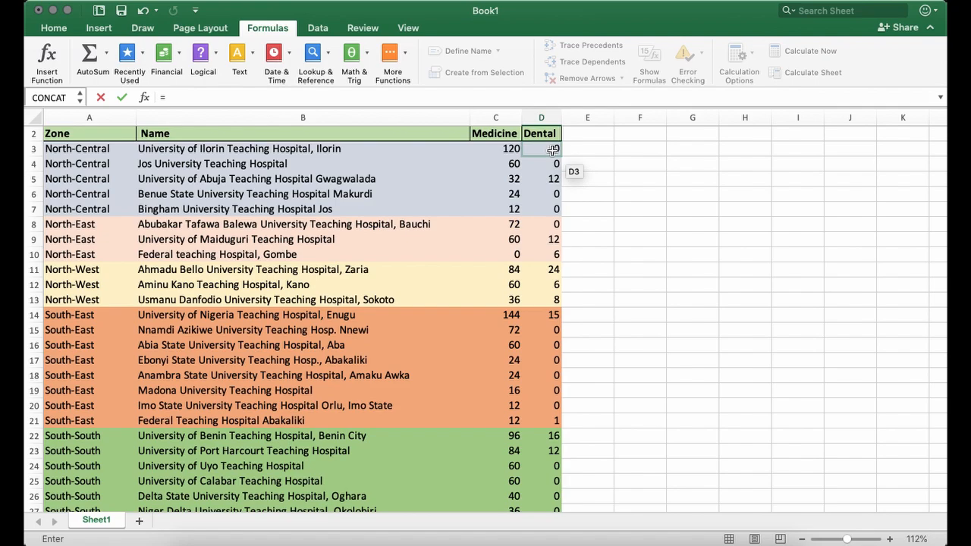
{"action": "scroll", "coordinate": [597, 341], "scroll_direction": "down", "scroll_amount": 8}
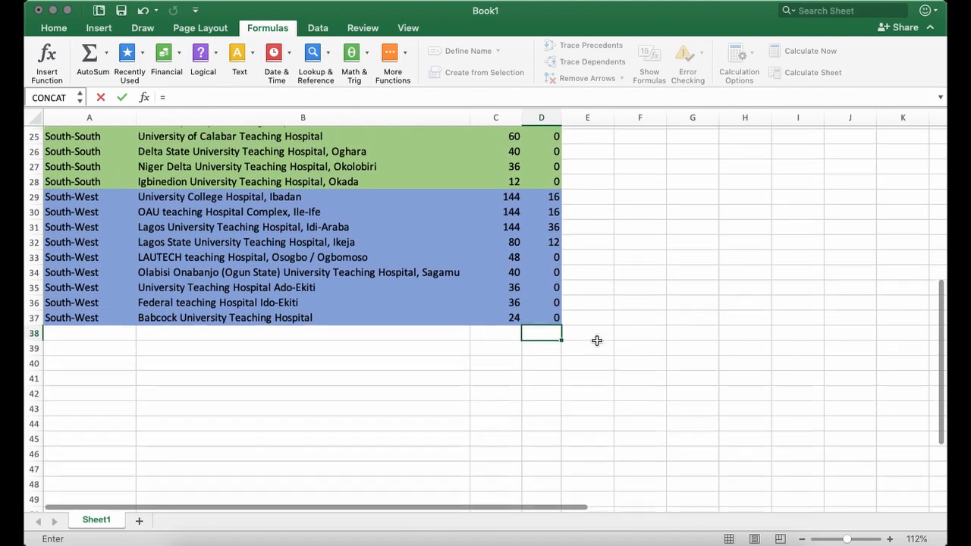
{"action": "scroll", "coordinate": [596, 341], "scroll_direction": "up", "scroll_amount": 3}
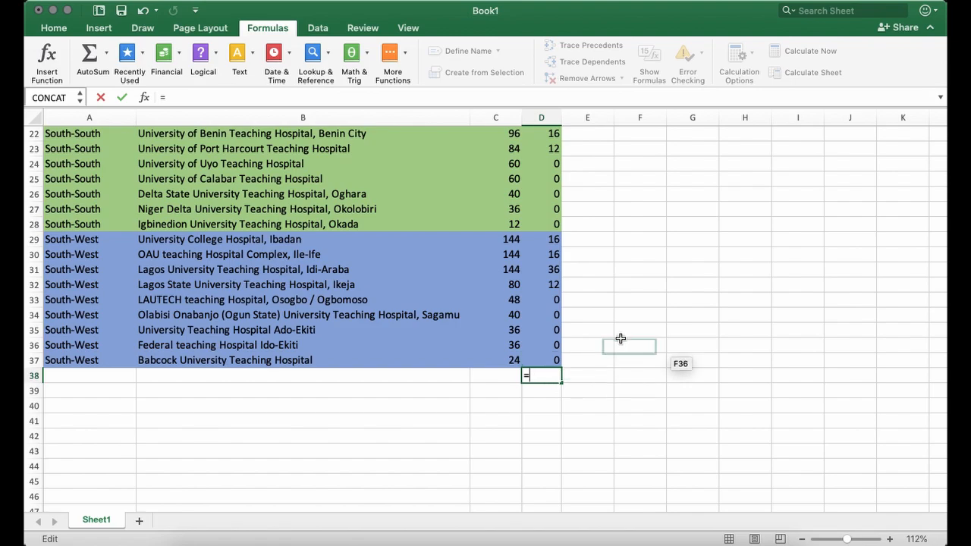
{"action": "scroll", "coordinate": [621, 338], "scroll_direction": "up", "scroll_amount": 10}
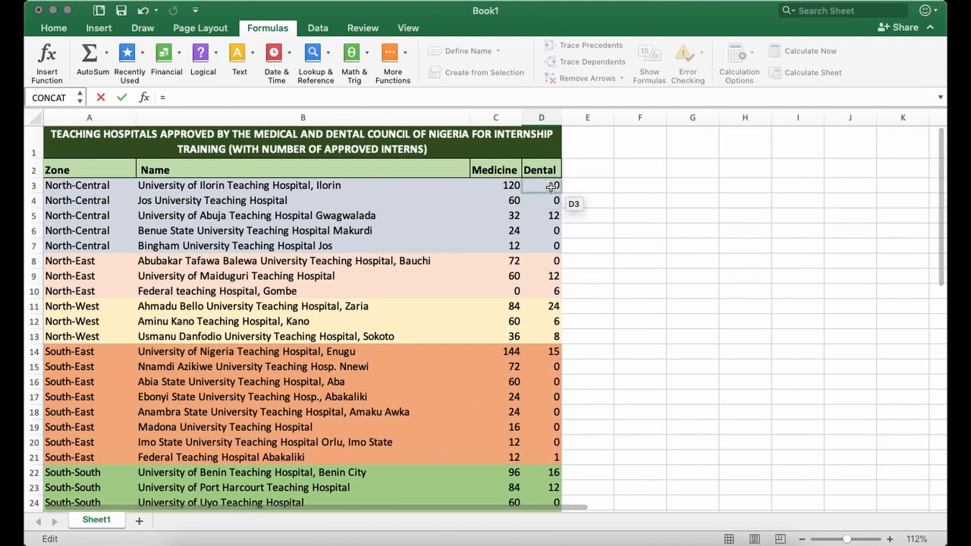
{"action": "scroll", "coordinate": [598, 321], "scroll_direction": "down", "scroll_amount": 9}
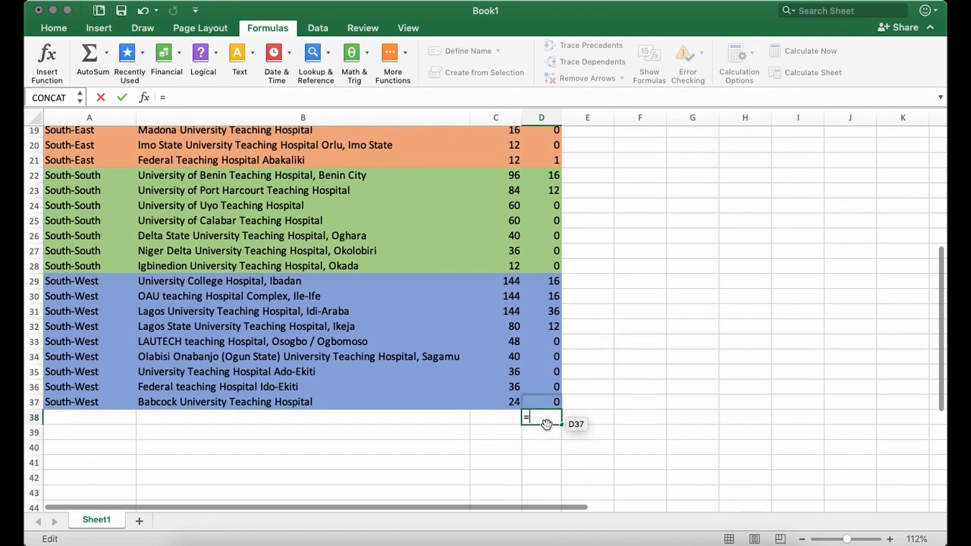
Try adding the Dental cells one by one in D38 with the formula =D3+D4+D5.
{"action": "type", "text": "D"}
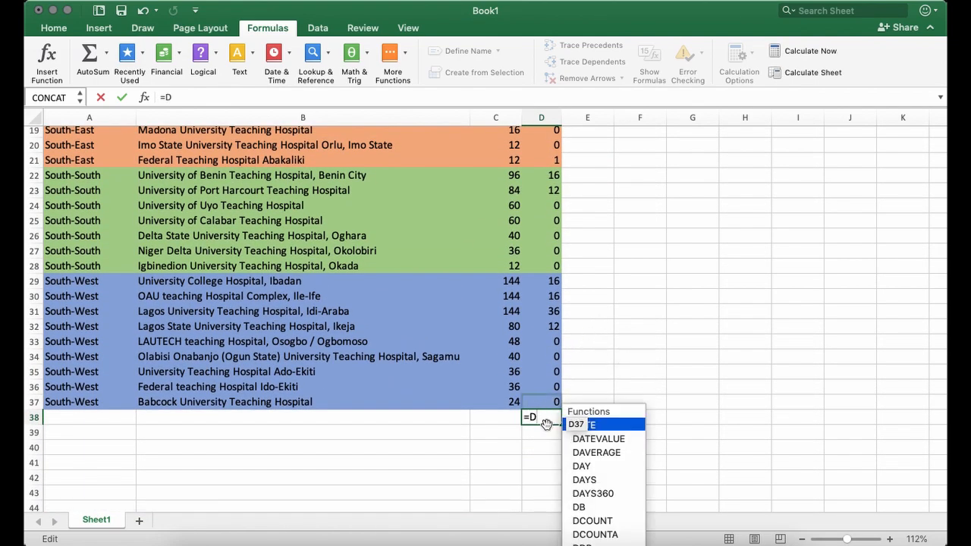
{"action": "type", "text": "3"}
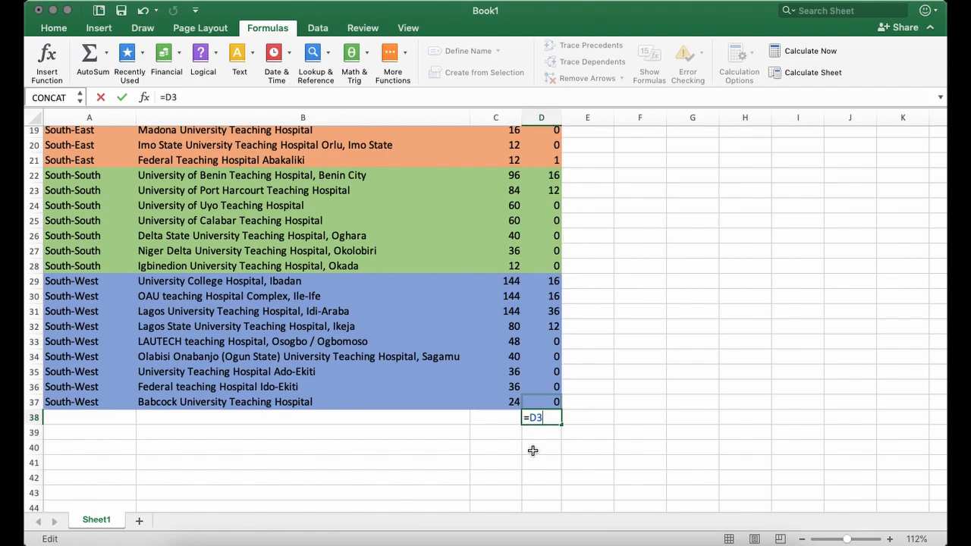
{"action": "key", "text": "F9"}
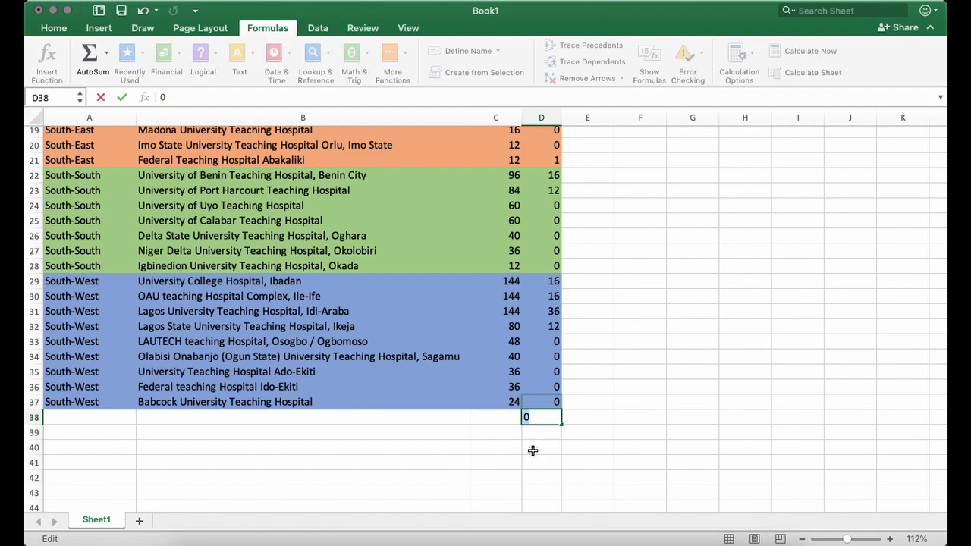
{"action": "key", "text": "BackSpace"}
{"action": "type", "text": "="}
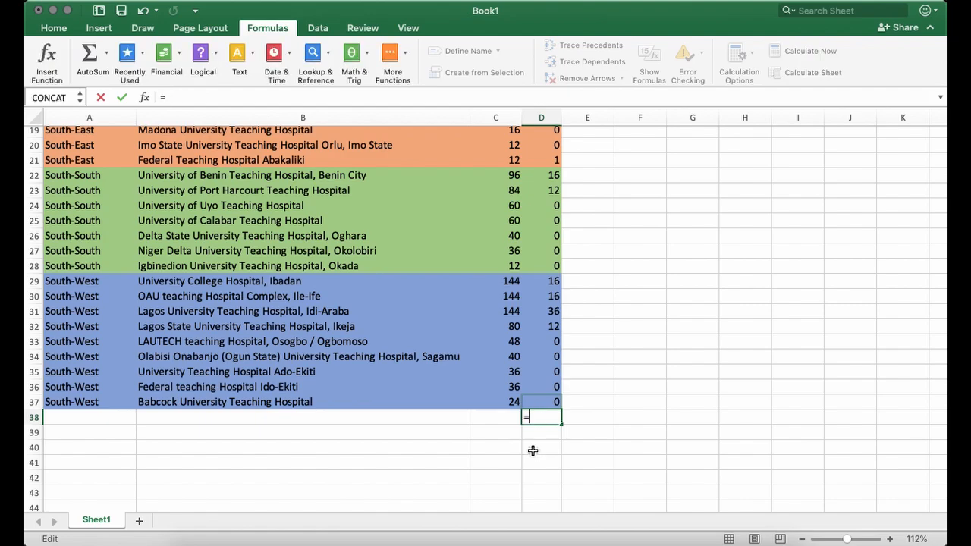
{"action": "type", "text": "D3+"}
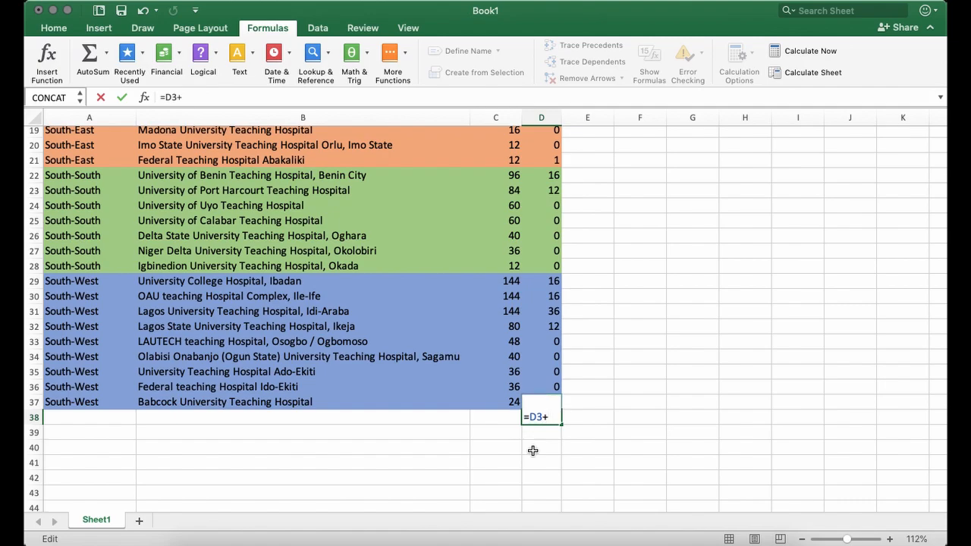
{"action": "type", "text": "D"}
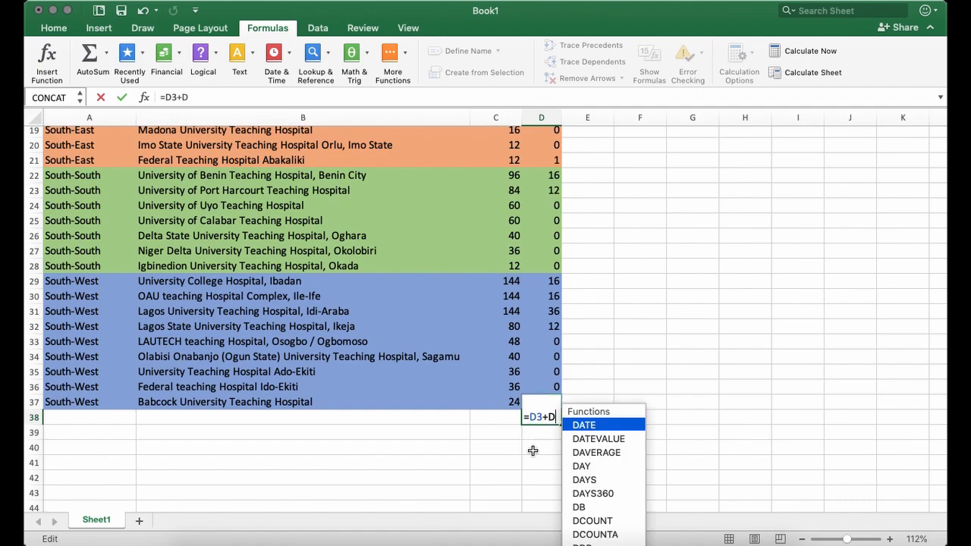
{"action": "type", "text": "4"}
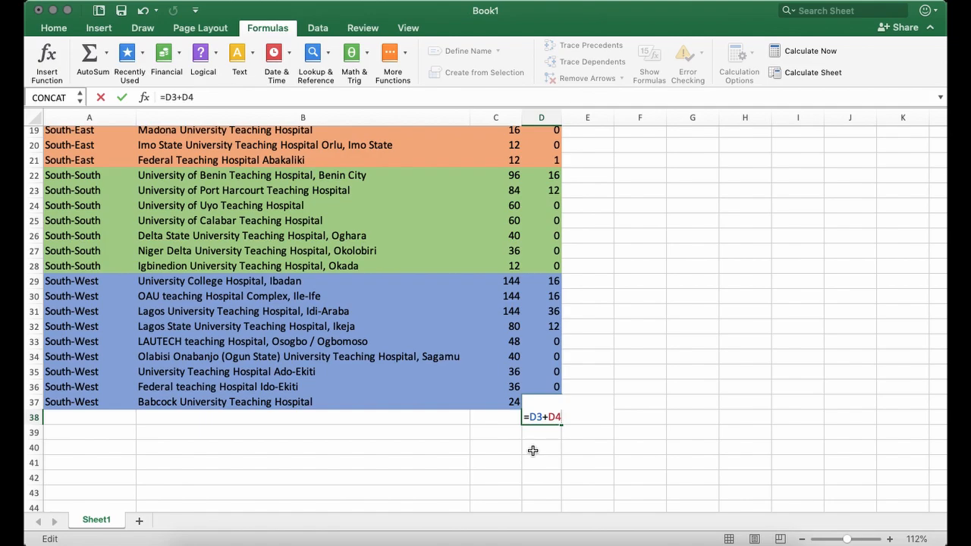
{"action": "type", "text": "+D"}
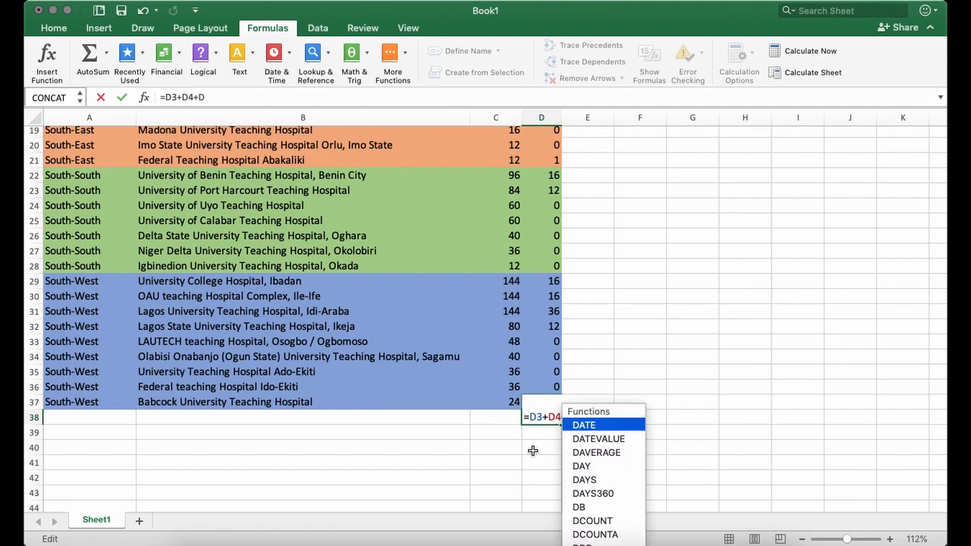
{"action": "type", "text": "5"}
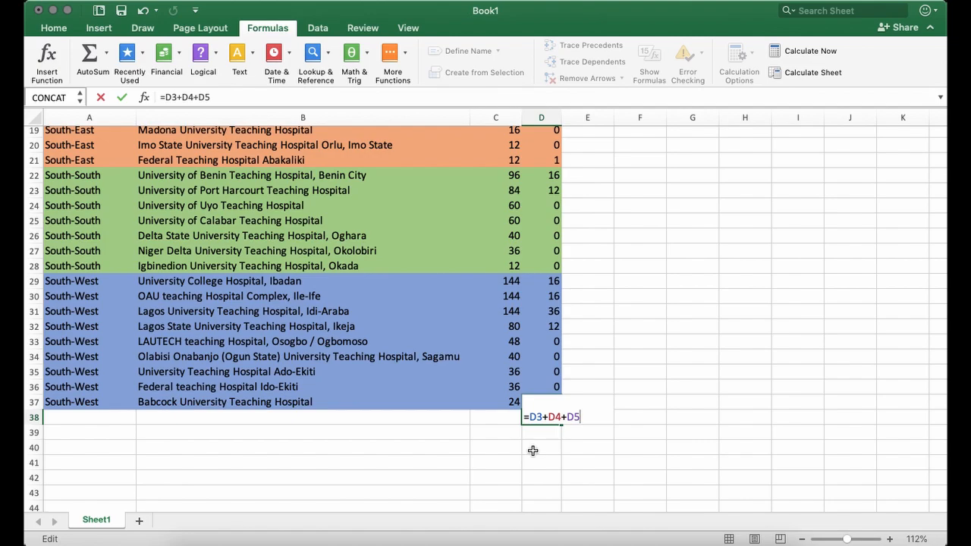
Replace the cell-by-cell addition in D38 with the start of a SUM function, up to its opening parenthesis.
{"action": "key", "text": "BackSpace"}
{"action": "key", "text": "BackSpace"}
{"action": "key", "text": "BackSpace"}
{"action": "key", "text": "BackSpace"}
{"action": "key", "text": "BackSpace"}
{"action": "key", "text": "BackSpace"}
{"action": "key", "text": "BackSpace"}
{"action": "key", "text": "BackSpace"}
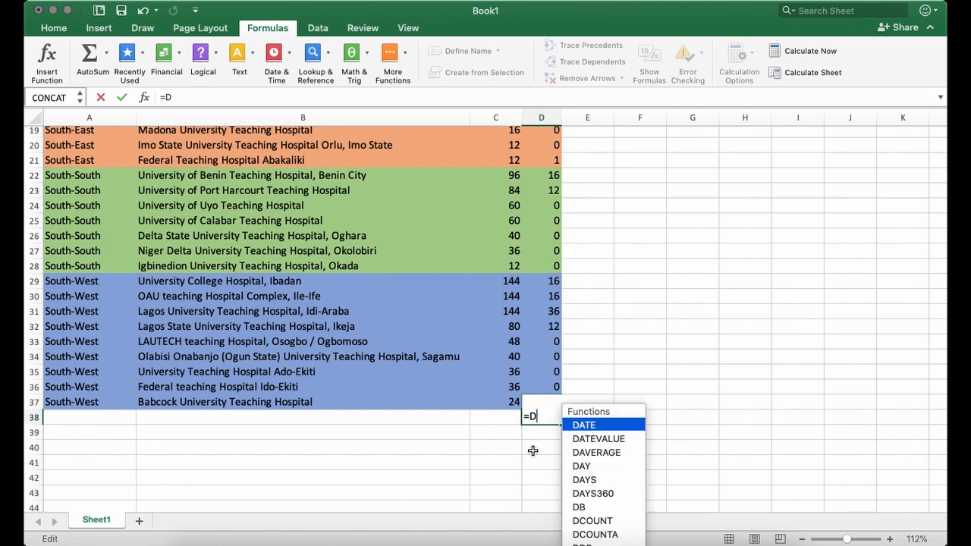
{"action": "type", "text": "SUM"}
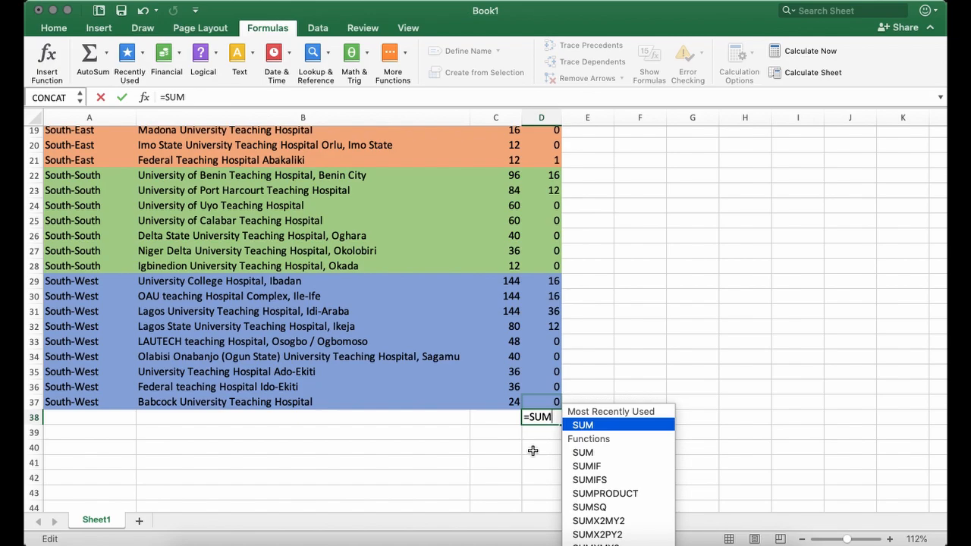
{"action": "type", "text": "()"}
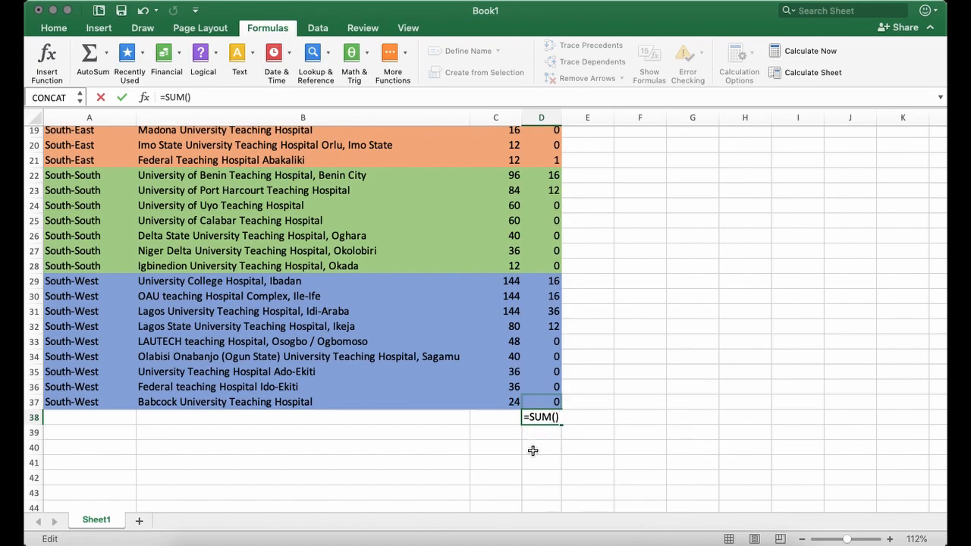
{"action": "key", "text": "BackSpace"}
{"action": "key", "text": "BackSpace"}
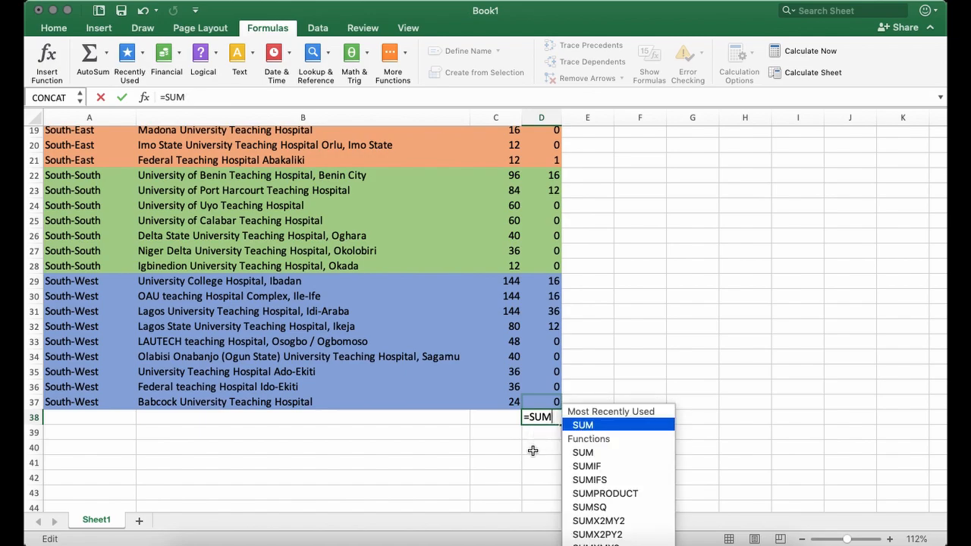
{"action": "type", "text": "("}
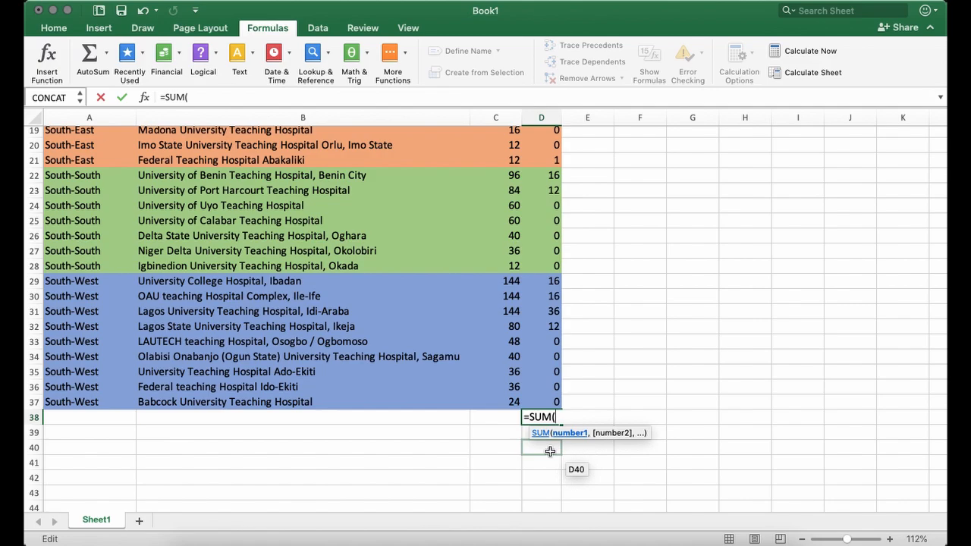
Complete the Dental total in D38 by giving the SUM function the range D3:D37 and closing the parenthesis.
{"action": "type", "text": "D"}
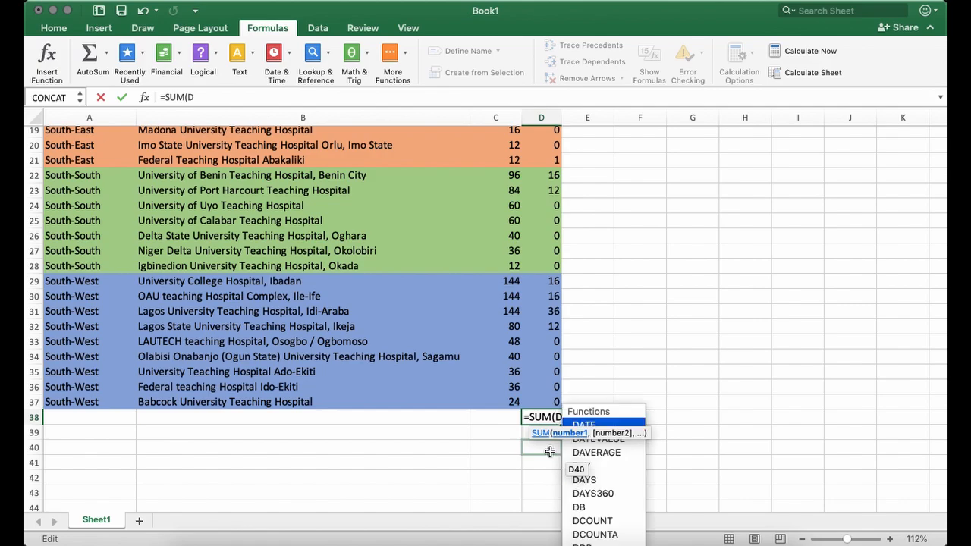
{"action": "type", "text": "3"}
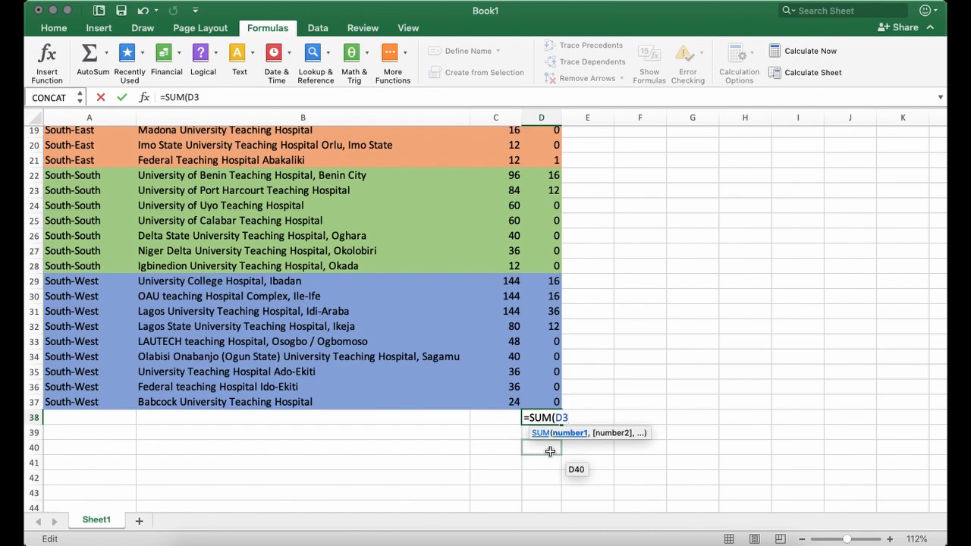
{"action": "type", "text": ":"}
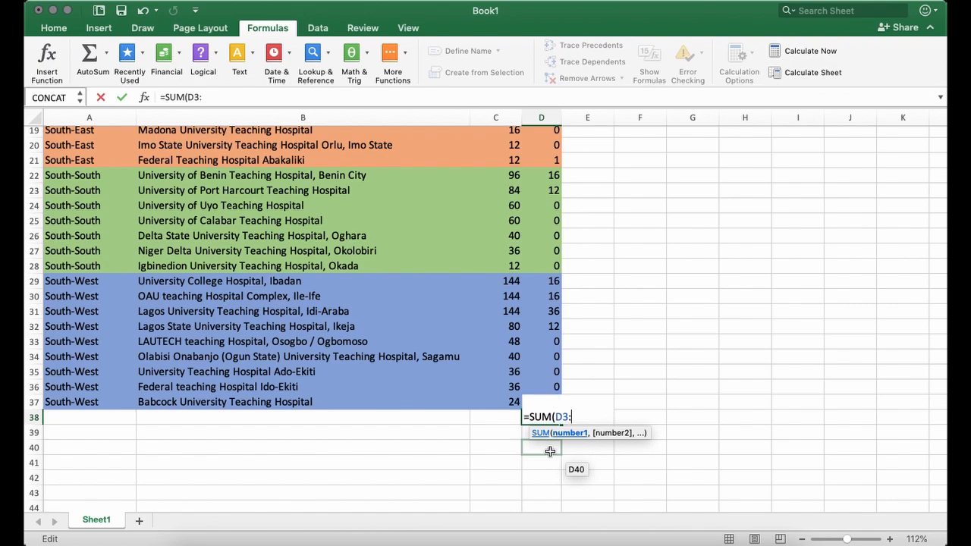
{"action": "type", "text": "D37"}
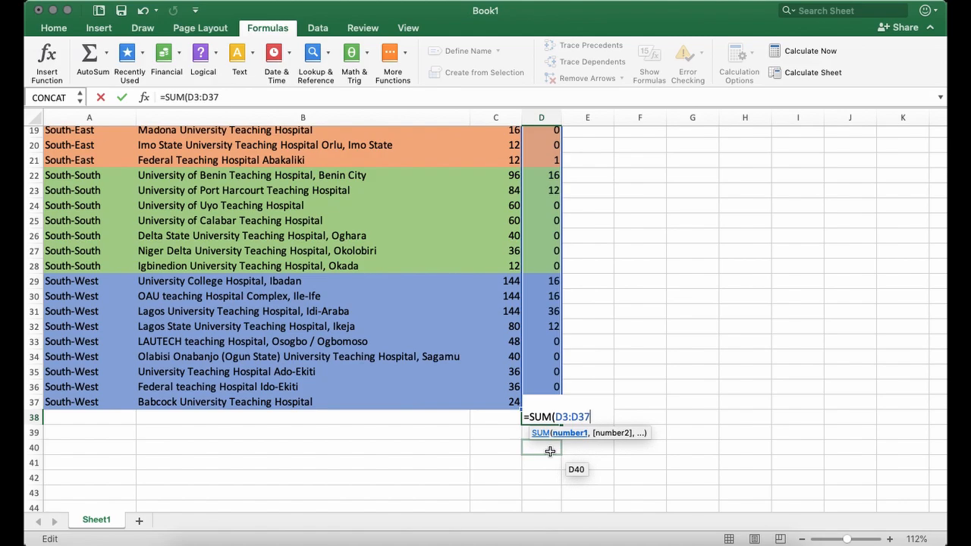
{"action": "type", "text": ")"}
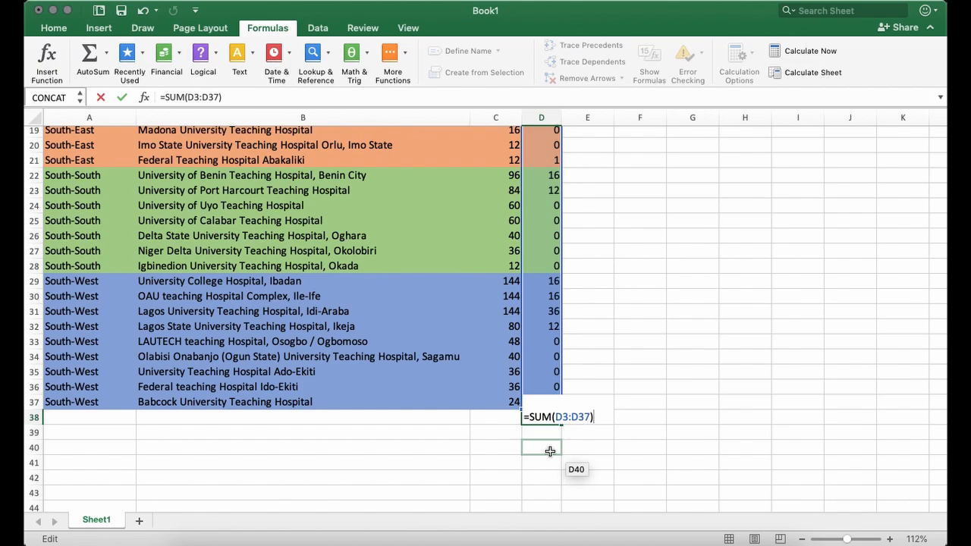
{"action": "key", "text": "Return"}
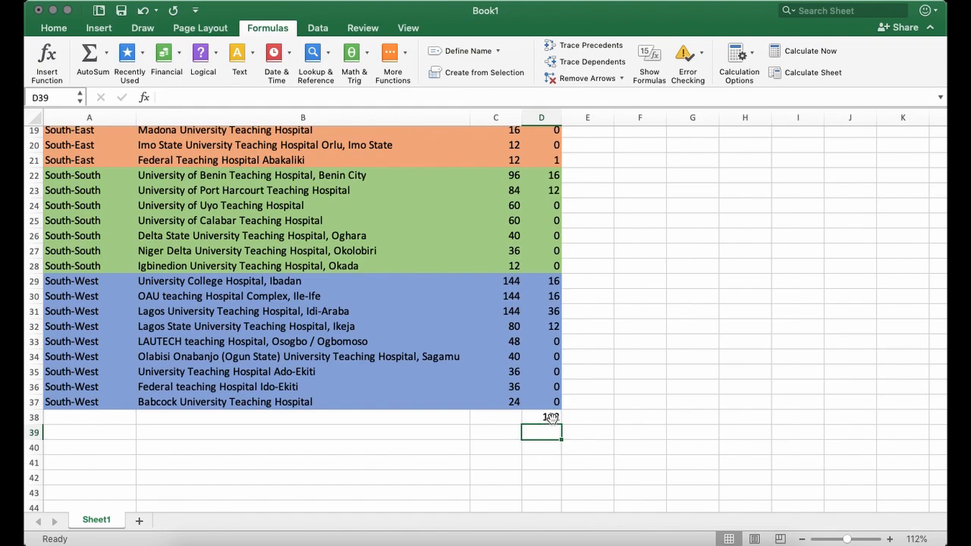
{"action": "left_click", "coordinate": [539, 418]}
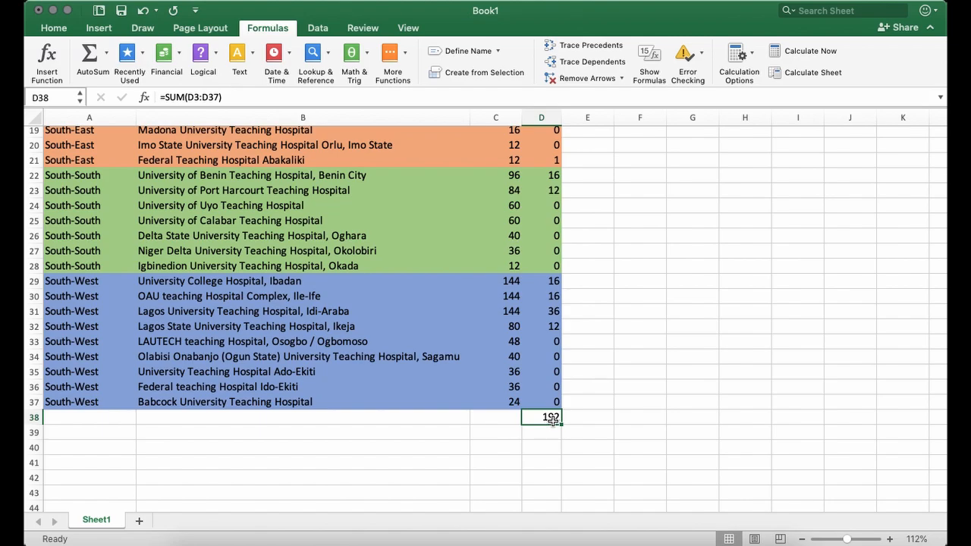
Review the Medicine and Dental numbers of the first two hospitals in rows 3 and 4.
{"action": "scroll", "coordinate": [568, 251], "scroll_direction": "up", "scroll_amount": 1}
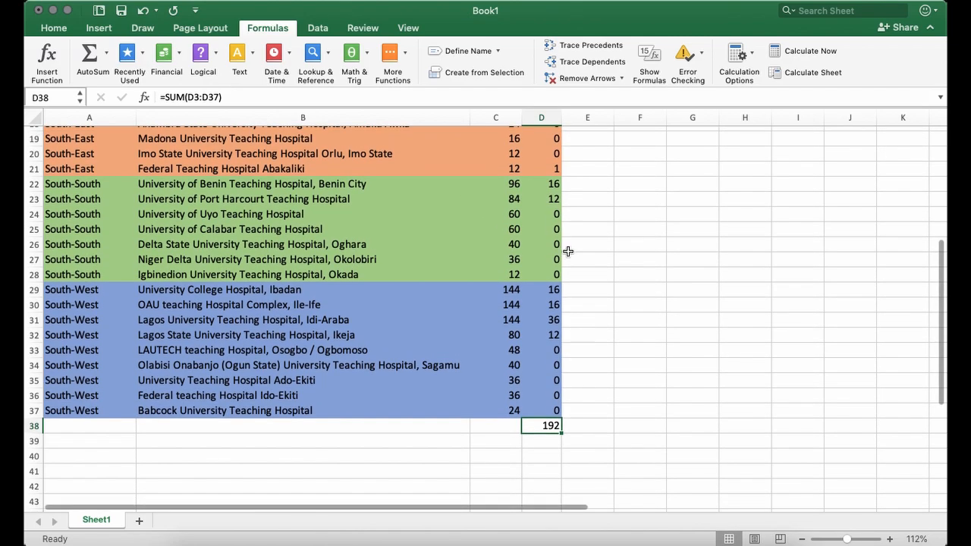
{"action": "scroll", "coordinate": [568, 251], "scroll_direction": "up", "scroll_amount": 6}
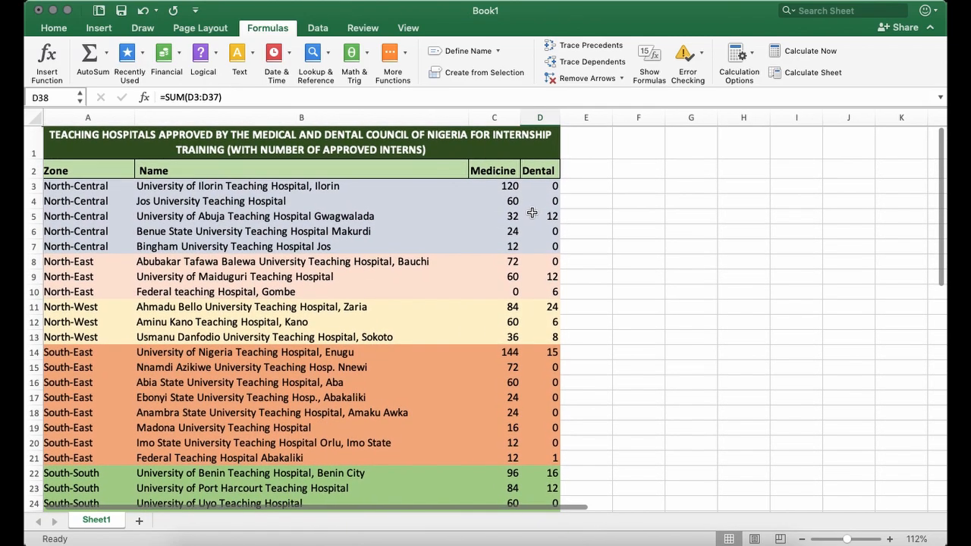
{"action": "left_click", "coordinate": [486, 189]}
{"action": "left_click", "coordinate": [529, 185]}
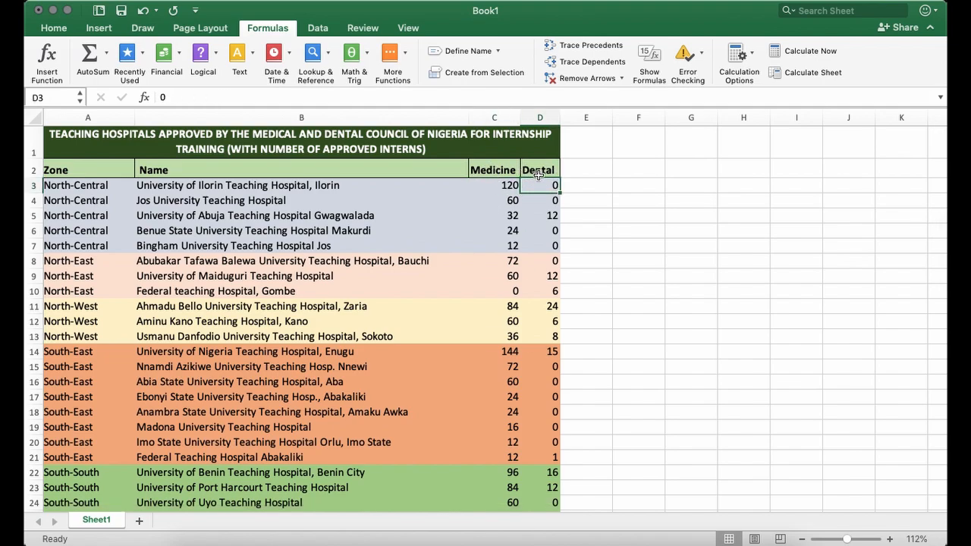
{"action": "left_click", "coordinate": [494, 201]}
{"action": "left_click", "coordinate": [540, 200]}
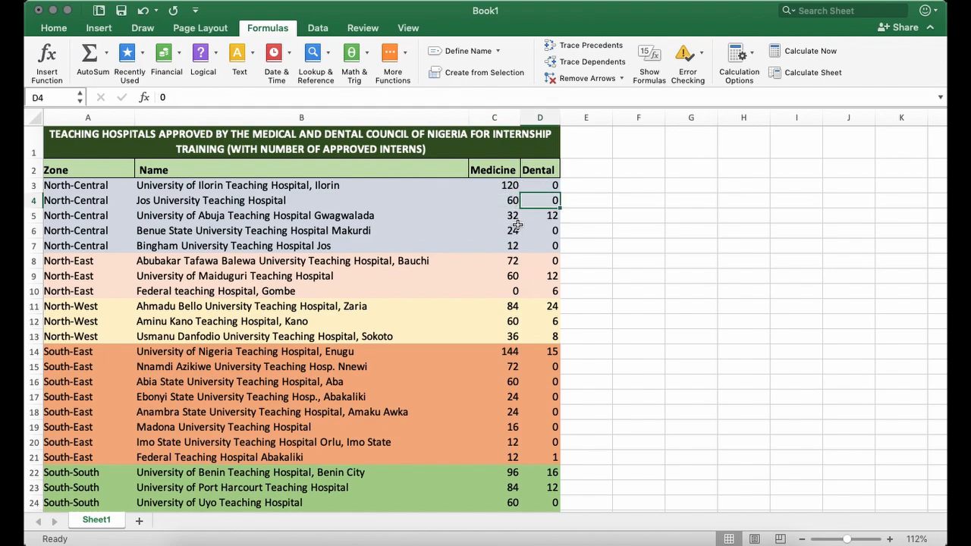
Add the first hospital's Medicine and Dental numbers in E3 with the formula =C3+D3.
{"action": "left_click", "coordinate": [581, 190]}
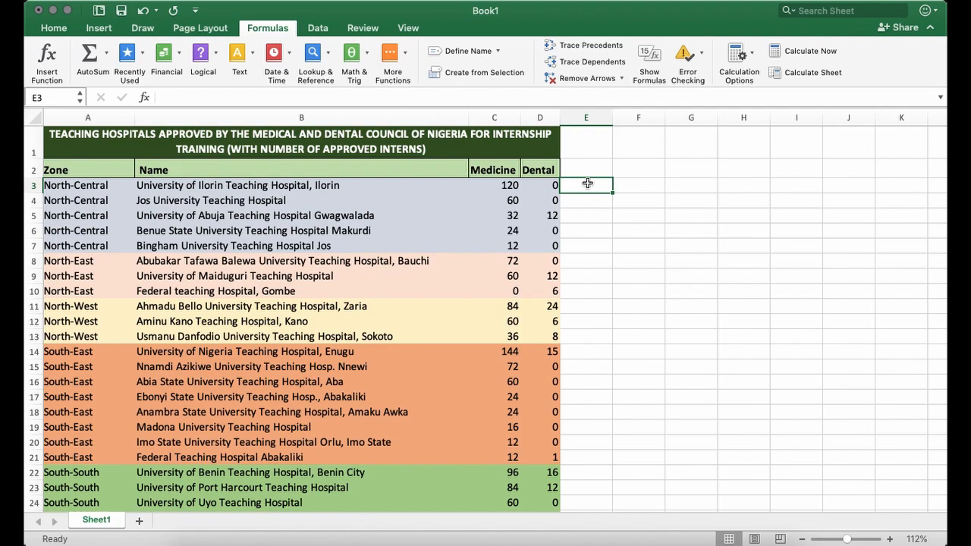
{"action": "type", "text": "=C"}
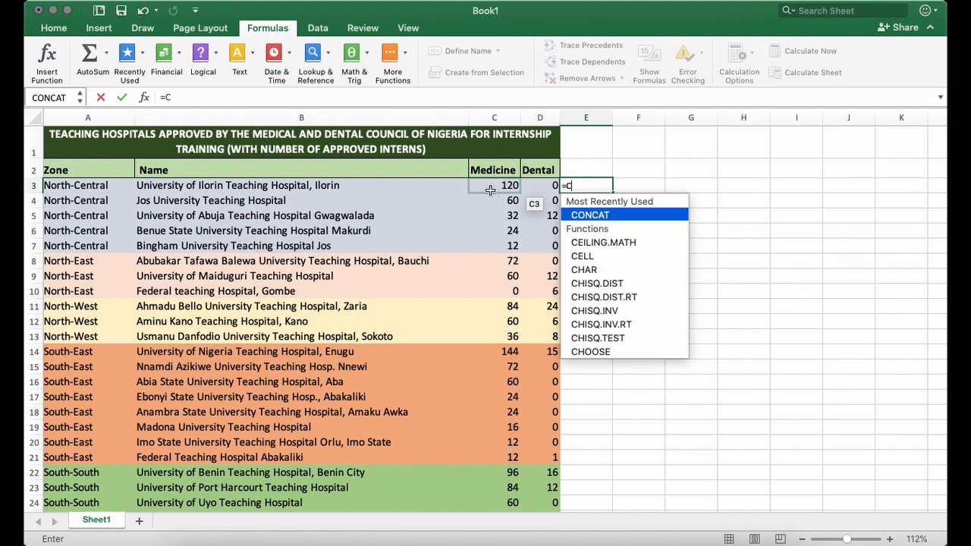
{"action": "left_click", "coordinate": [490, 190]}
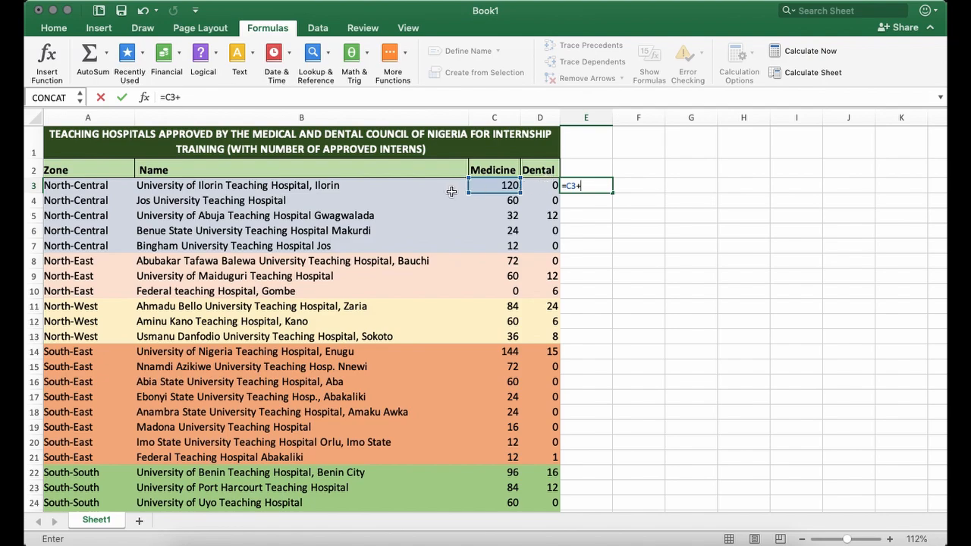
{"action": "type", "text": "D"}
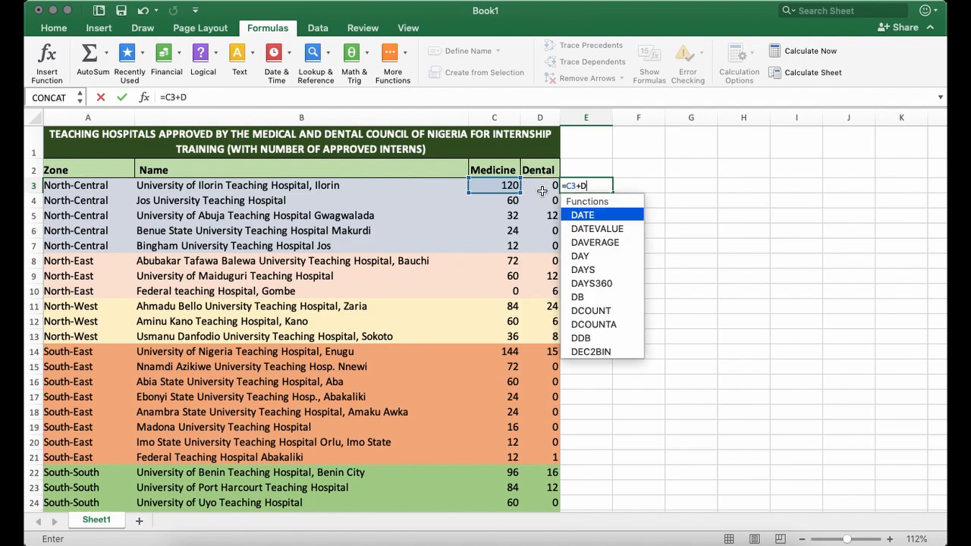
{"action": "type", "text": "3"}
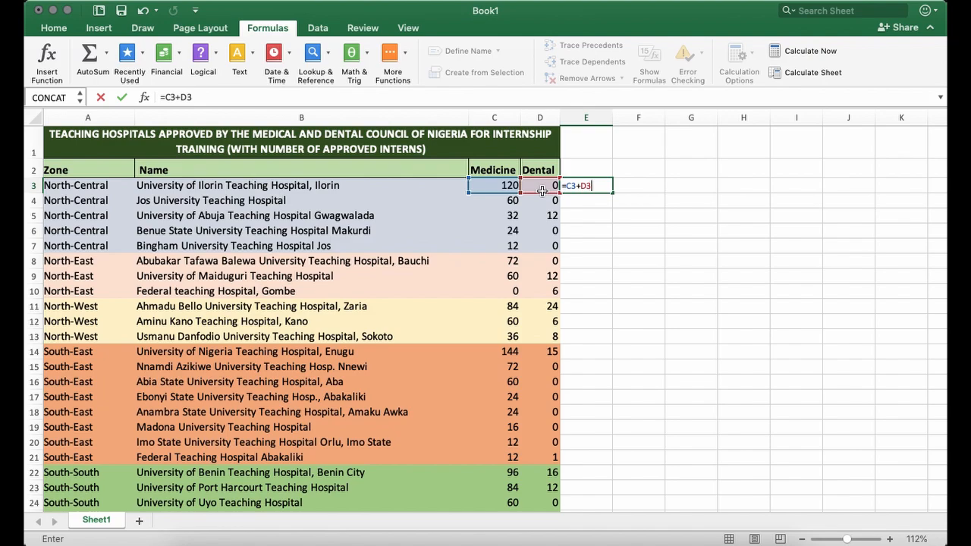
{"action": "key", "text": "Return"}
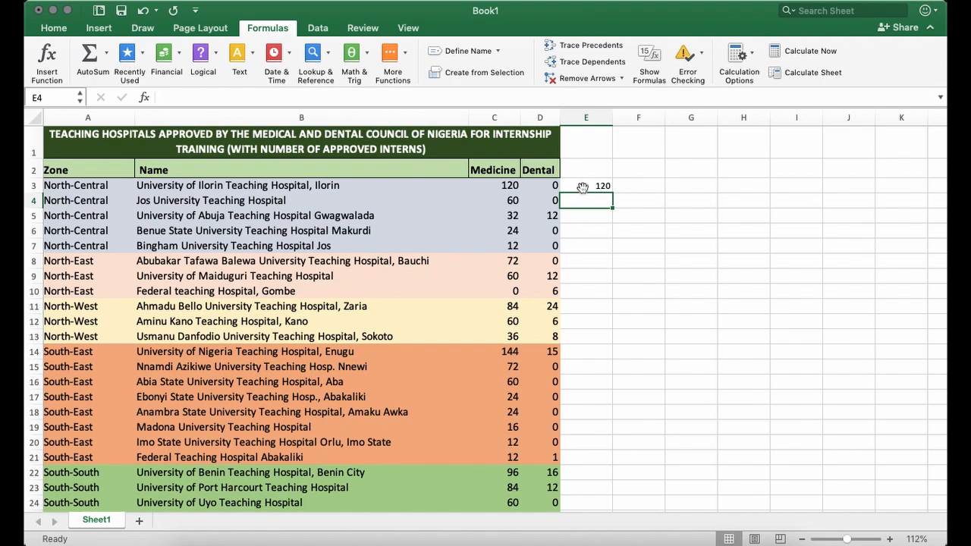
{"action": "left_click", "coordinate": [591, 191]}
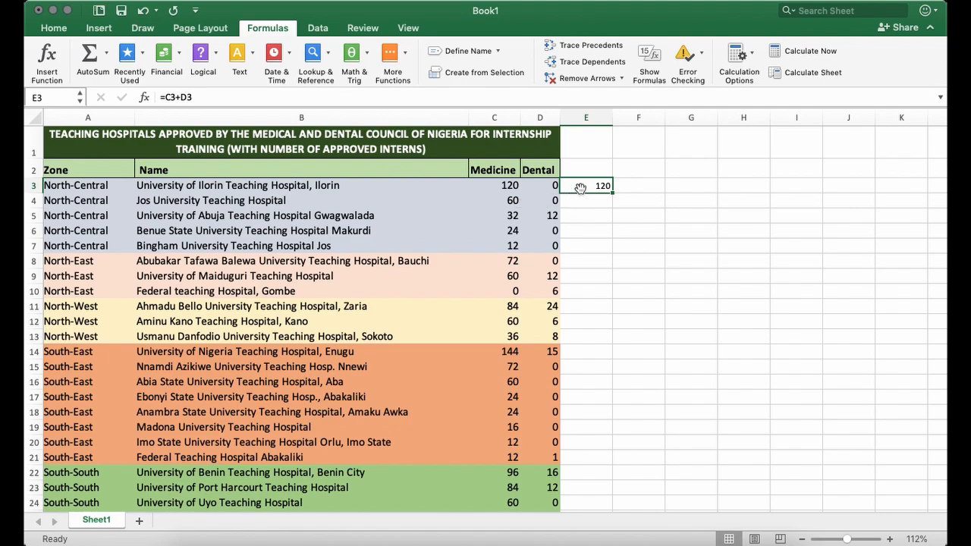
Fill the E3 formula down column E to row 37, the last hospital.
{"action": "scroll", "coordinate": [537, 430], "scroll_direction": "down", "scroll_amount": 5}
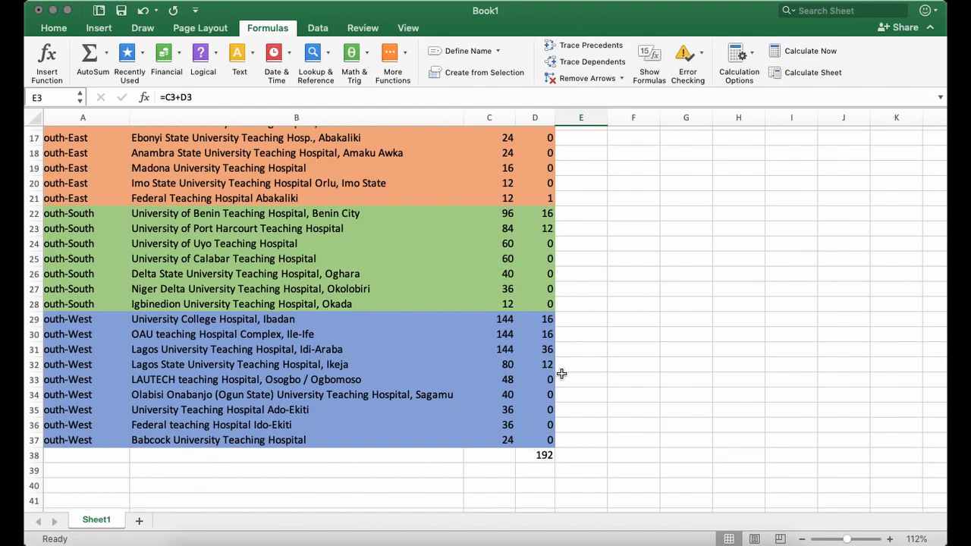
{"action": "scroll", "coordinate": [568, 361], "scroll_direction": "up", "scroll_amount": 3}
{"action": "scroll", "coordinate": [569, 362], "scroll_direction": "up", "scroll_amount": 3}
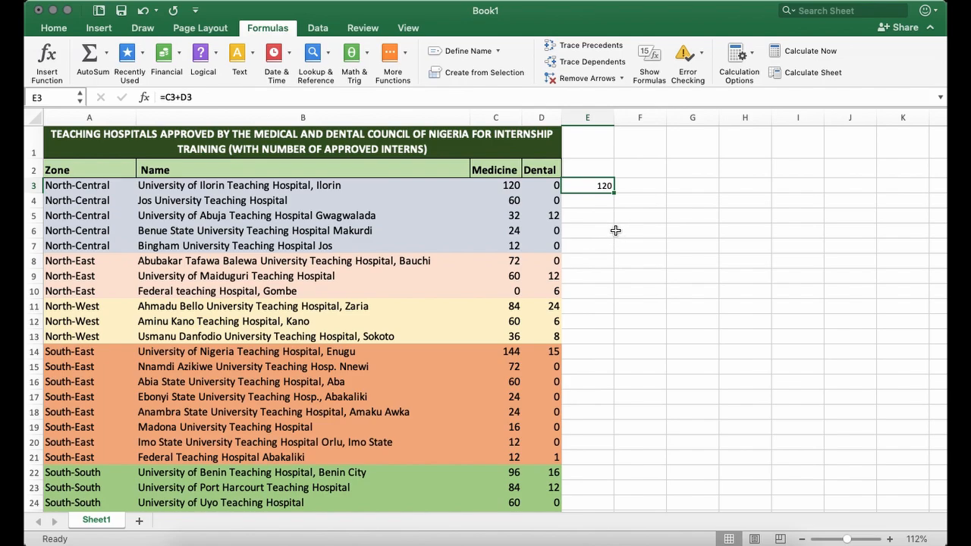
{"action": "left_click", "coordinate": [599, 174]}
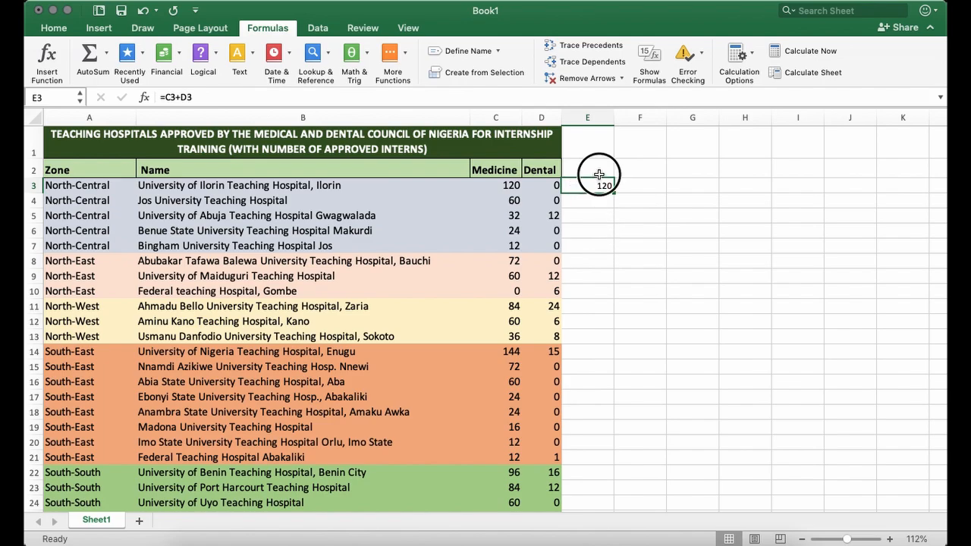
{"action": "left_click", "coordinate": [595, 186]}
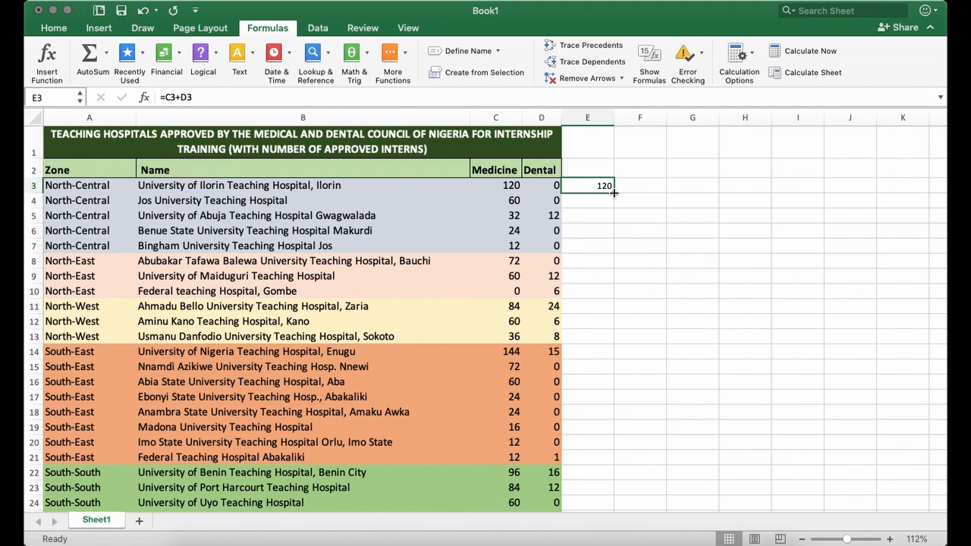
{"action": "left_click_drag", "start_coordinate": [614, 195], "coordinate": [609, 474]}
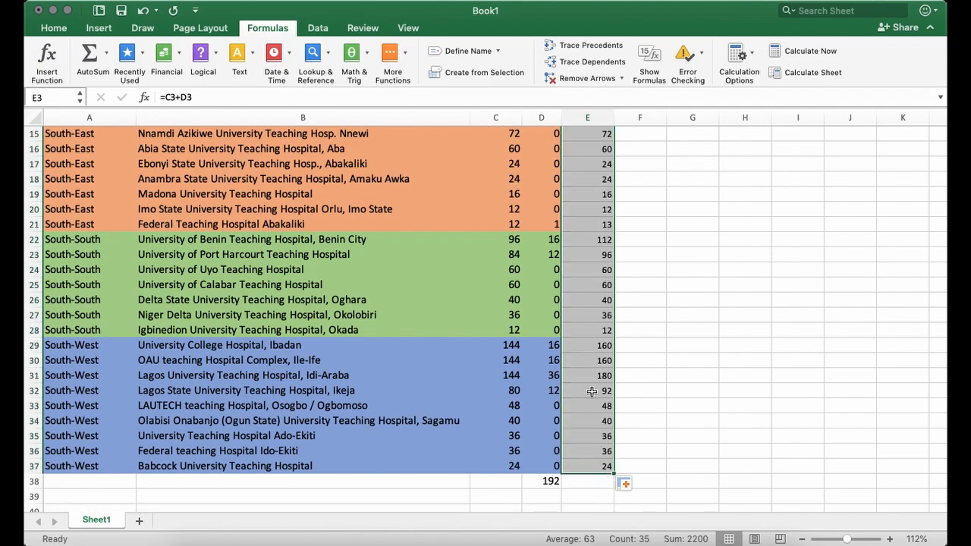
Check the filled formulas in E4, E5 and E37 against the Medicine and Dental cells of their rows.
{"action": "scroll", "coordinate": [578, 261], "scroll_direction": "up", "scroll_amount": 3}
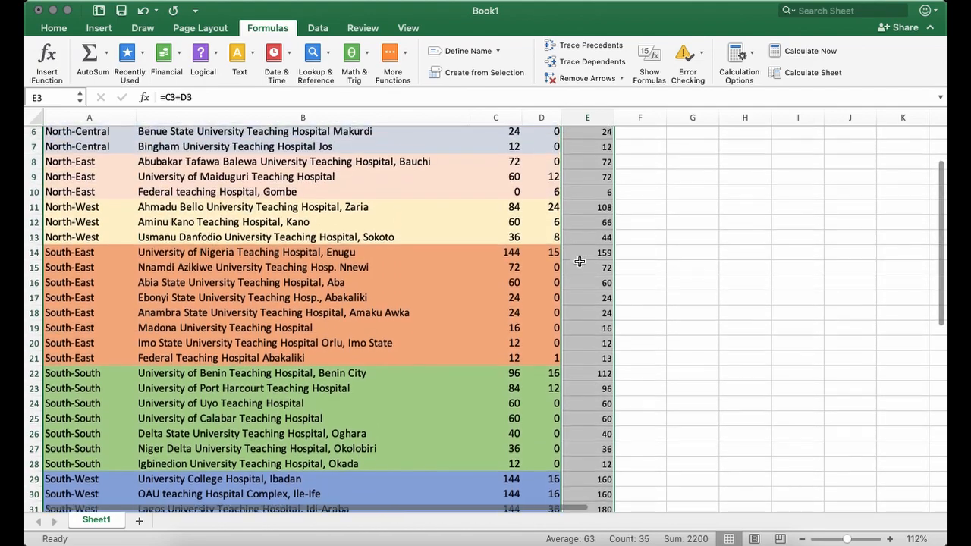
{"action": "scroll", "coordinate": [578, 261], "scroll_direction": "up", "scroll_amount": 2}
{"action": "left_click", "coordinate": [579, 200]}
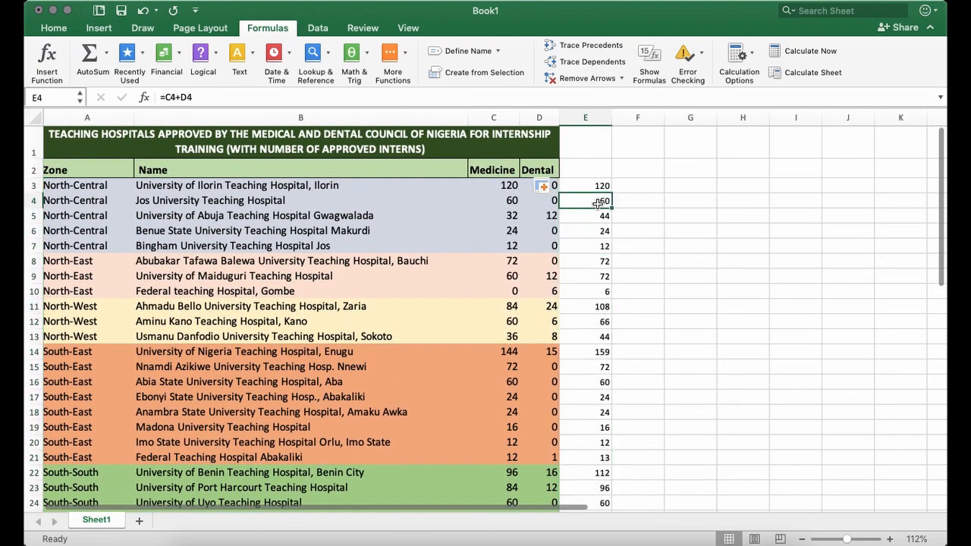
{"action": "left_click", "coordinate": [512, 202]}
{"action": "left_click", "coordinate": [540, 201]}
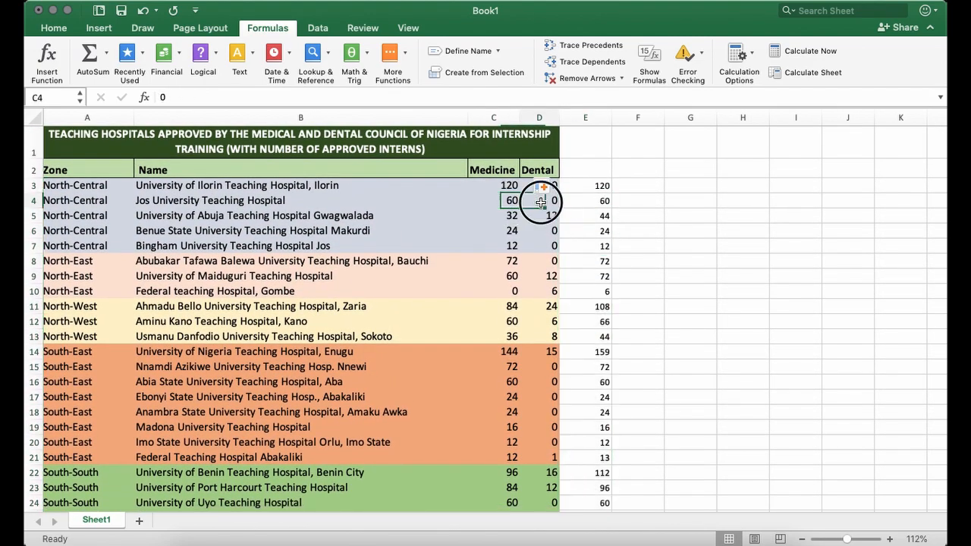
{"action": "left_click", "coordinate": [581, 200]}
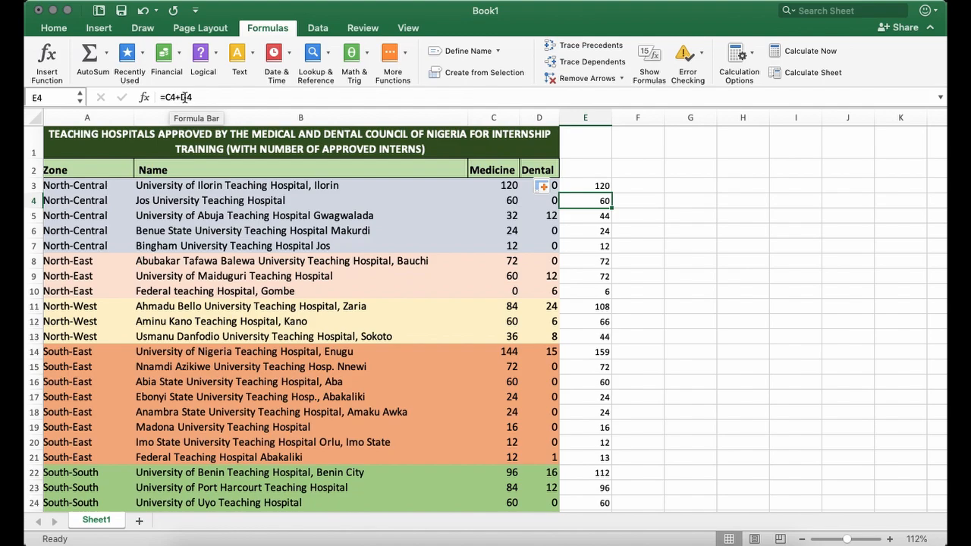
{"action": "left_click", "coordinate": [577, 219]}
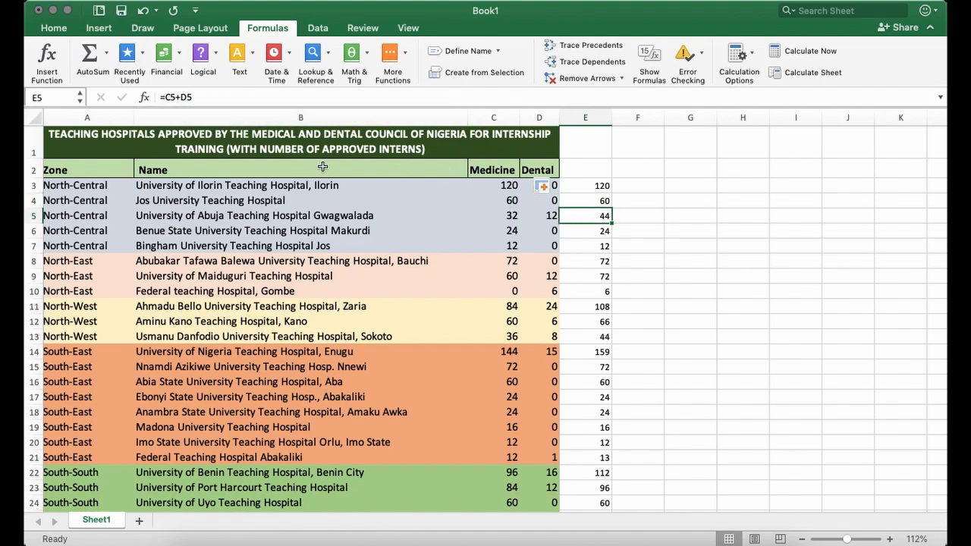
{"action": "scroll", "coordinate": [582, 410], "scroll_direction": "down", "scroll_amount": 5}
{"action": "scroll", "coordinate": [586, 446], "scroll_direction": "down", "scroll_amount": 3}
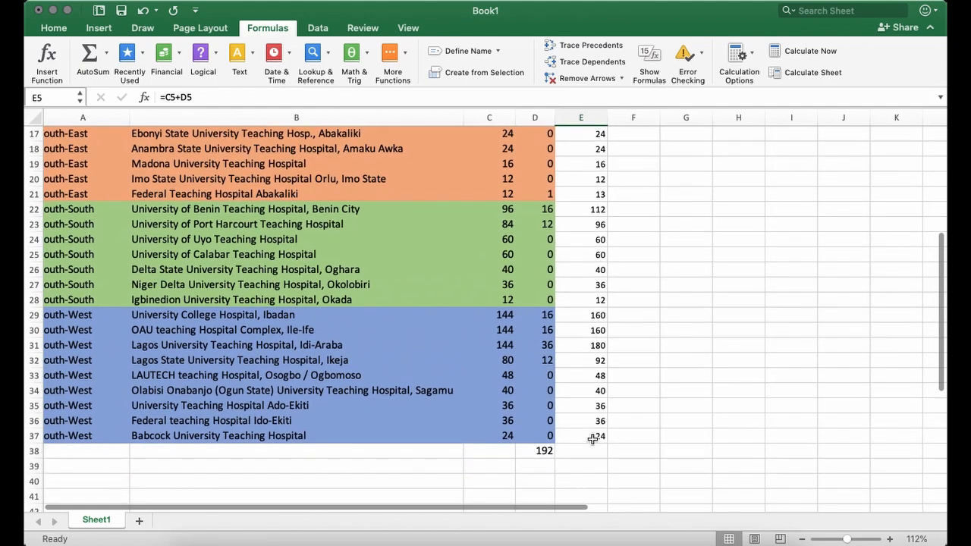
{"action": "left_click", "coordinate": [592, 438]}
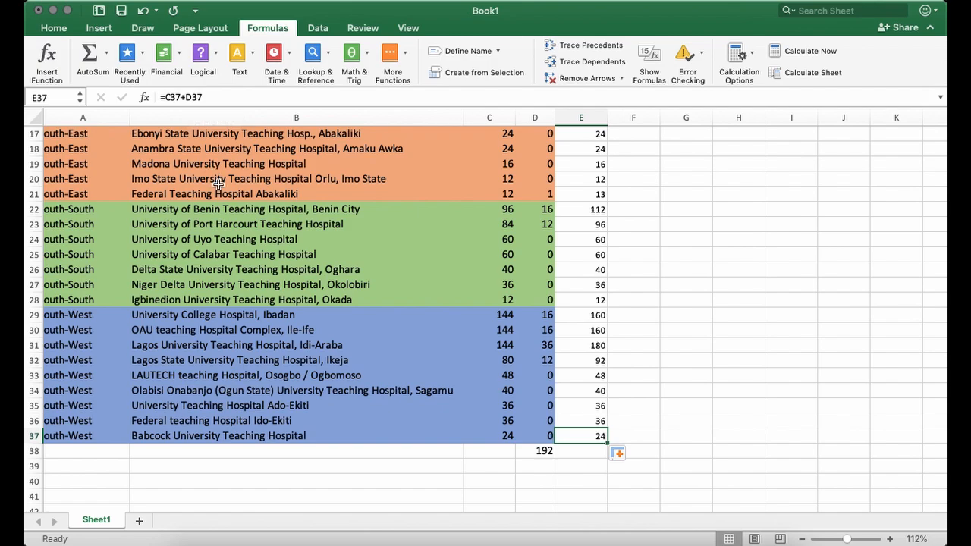
{"action": "scroll", "coordinate": [711, 254], "scroll_direction": "up", "scroll_amount": 5}
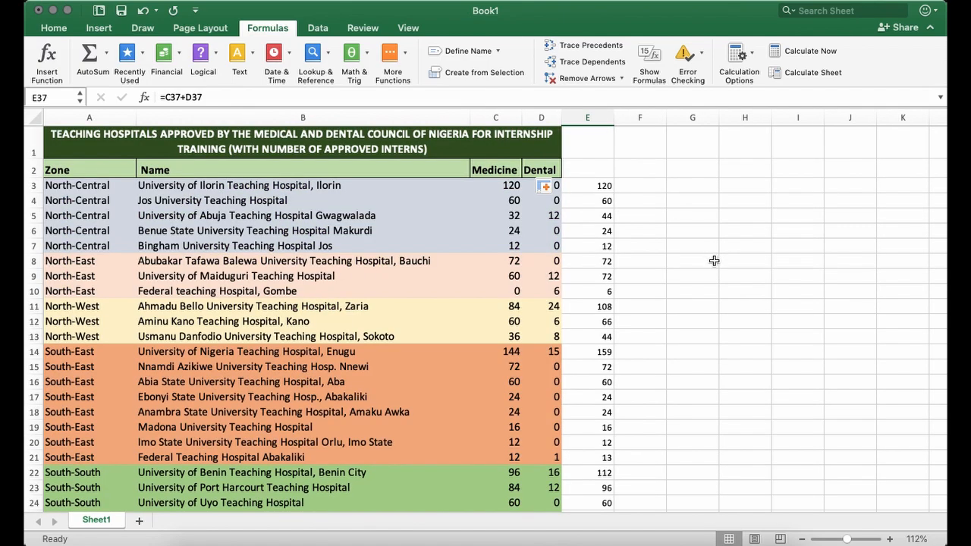